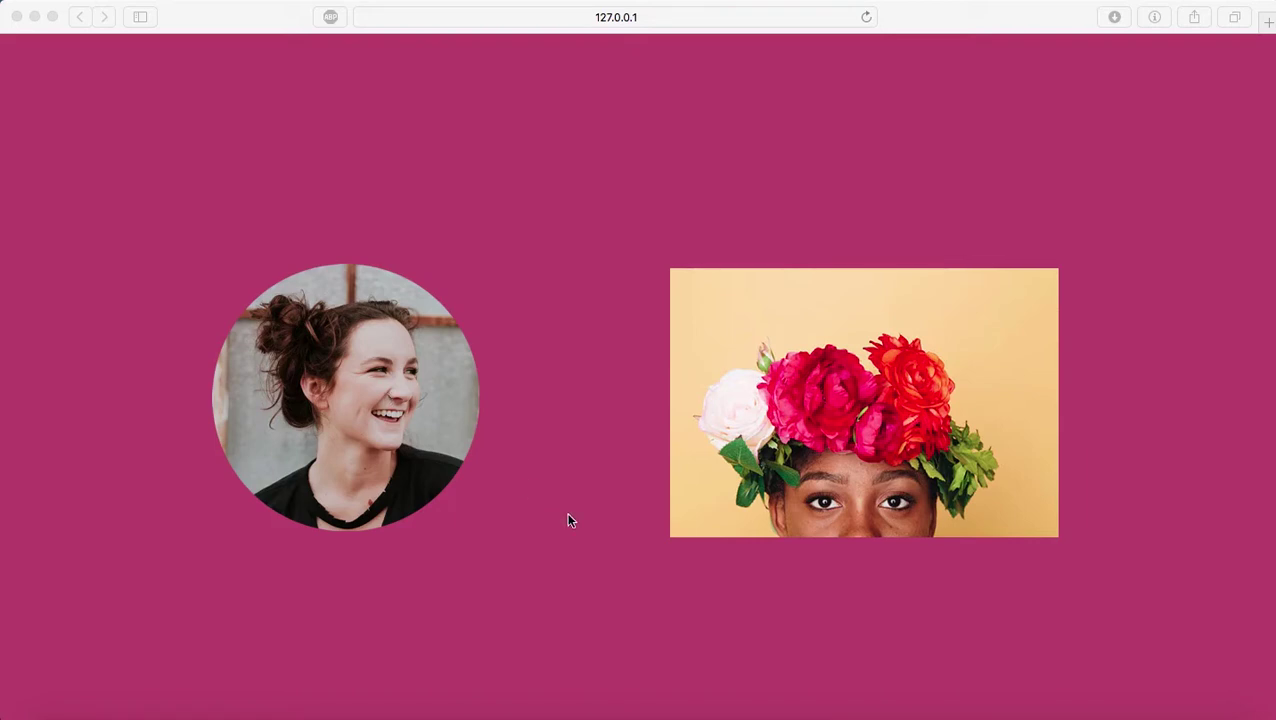
In the Safari preview, click the circular portrait and the framed photo to test their image swaps
{"action": "left_click", "coordinate": [415, 449]}
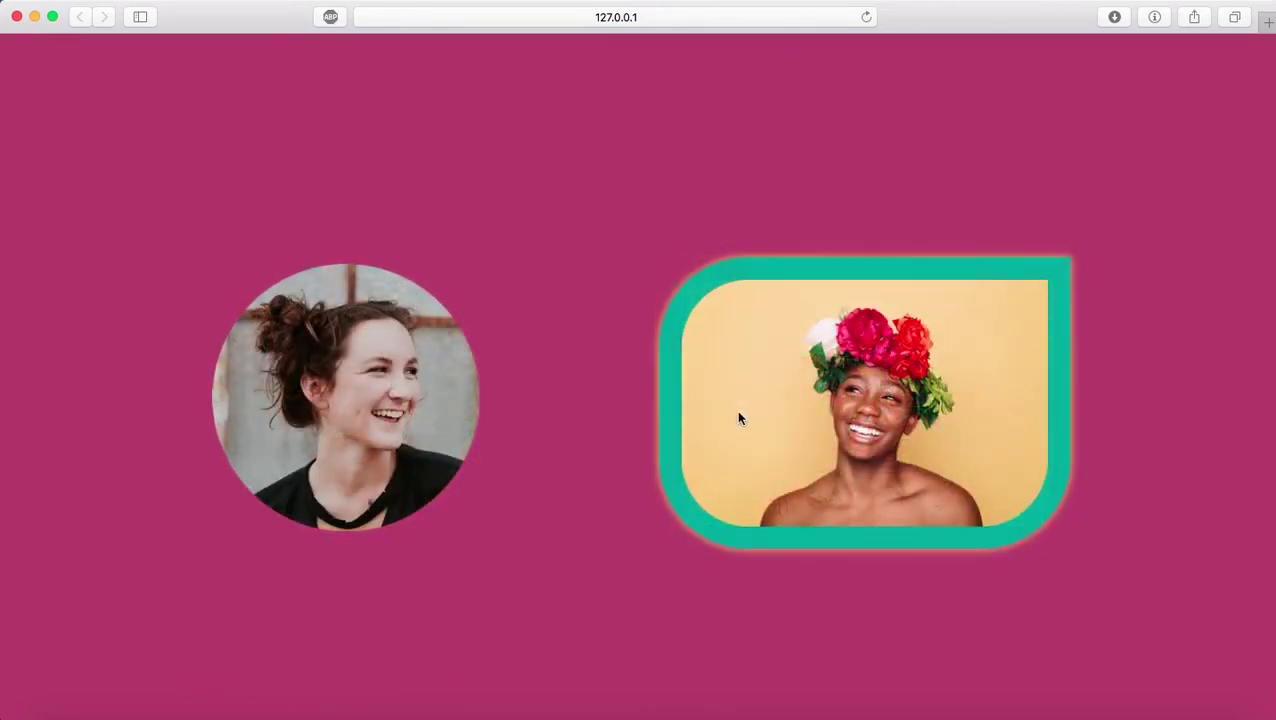
{"action": "left_click", "coordinate": [740, 418]}
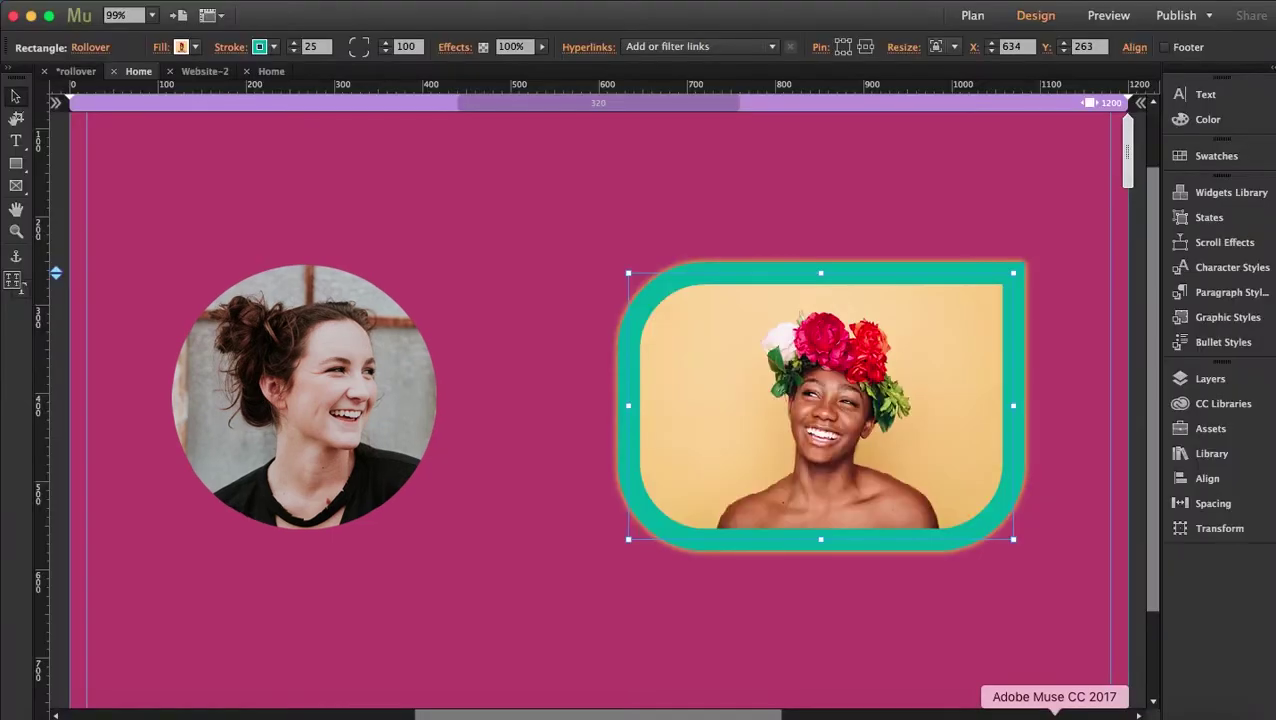
Open the Website-2 site's Home page in Design view
{"action": "left_click", "coordinate": [204, 71]}
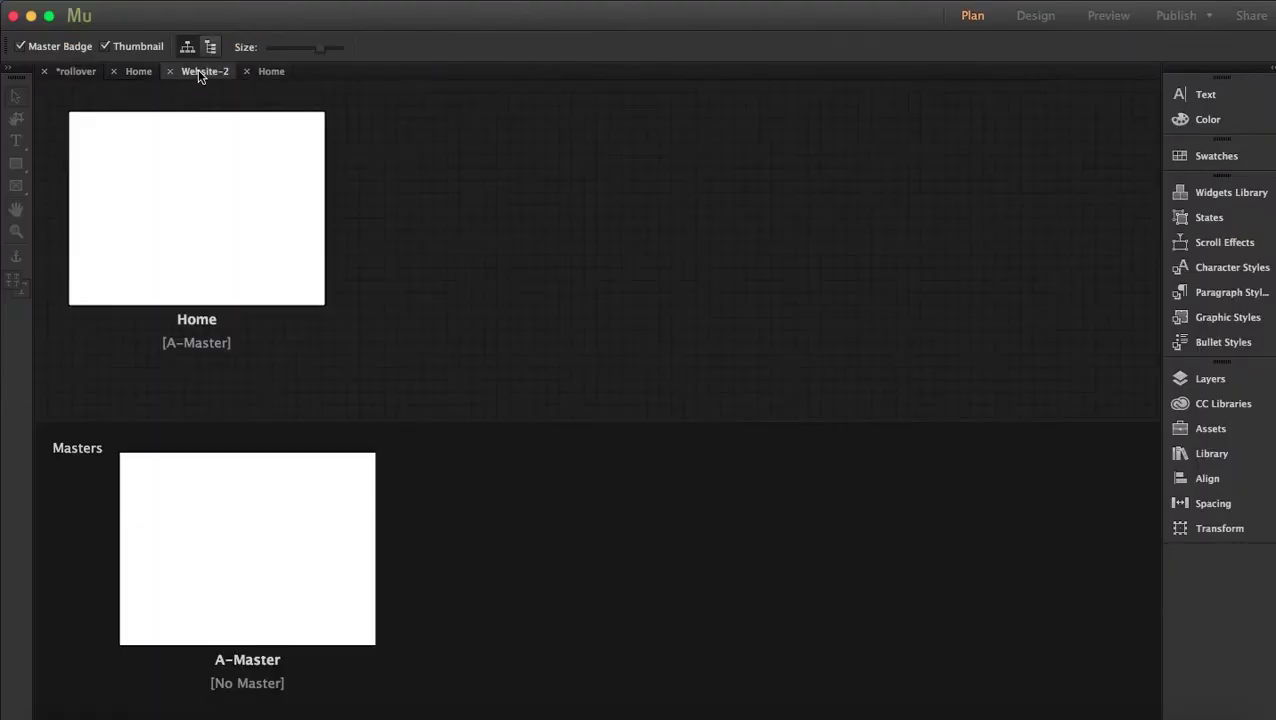
{"action": "left_click", "coordinate": [270, 72]}
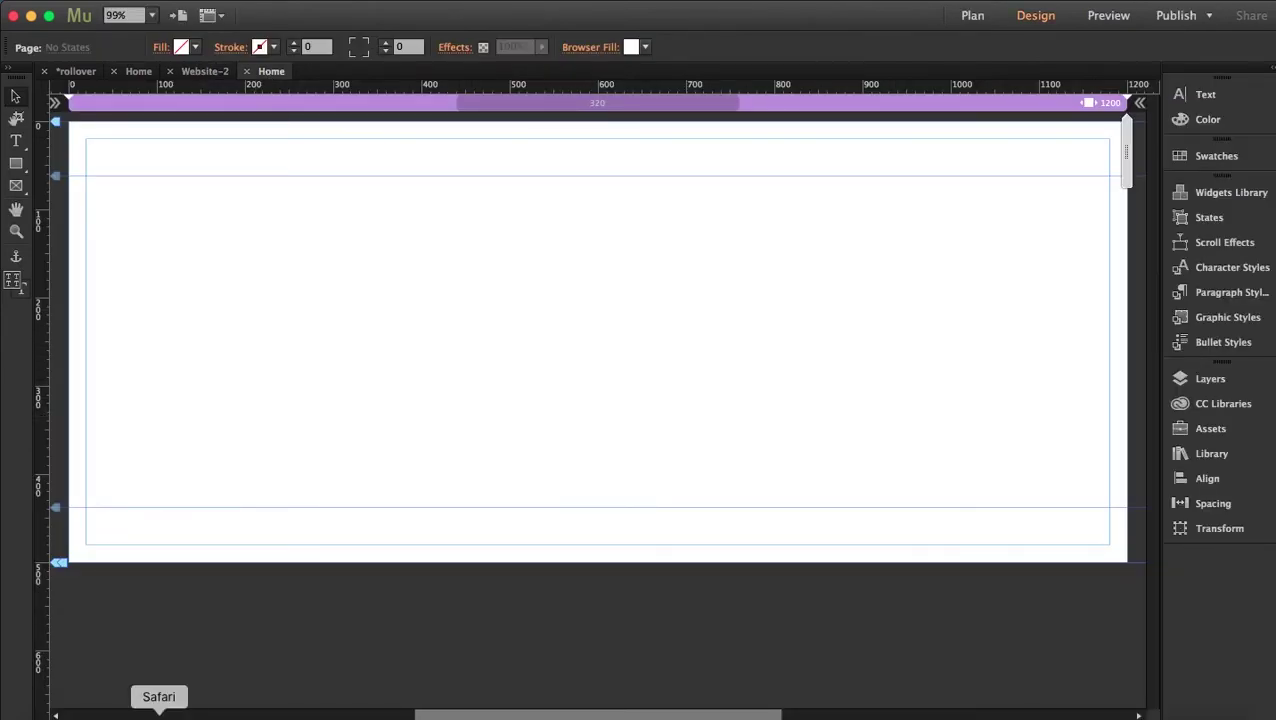
{"action": "left_click", "coordinate": [157, 716]}
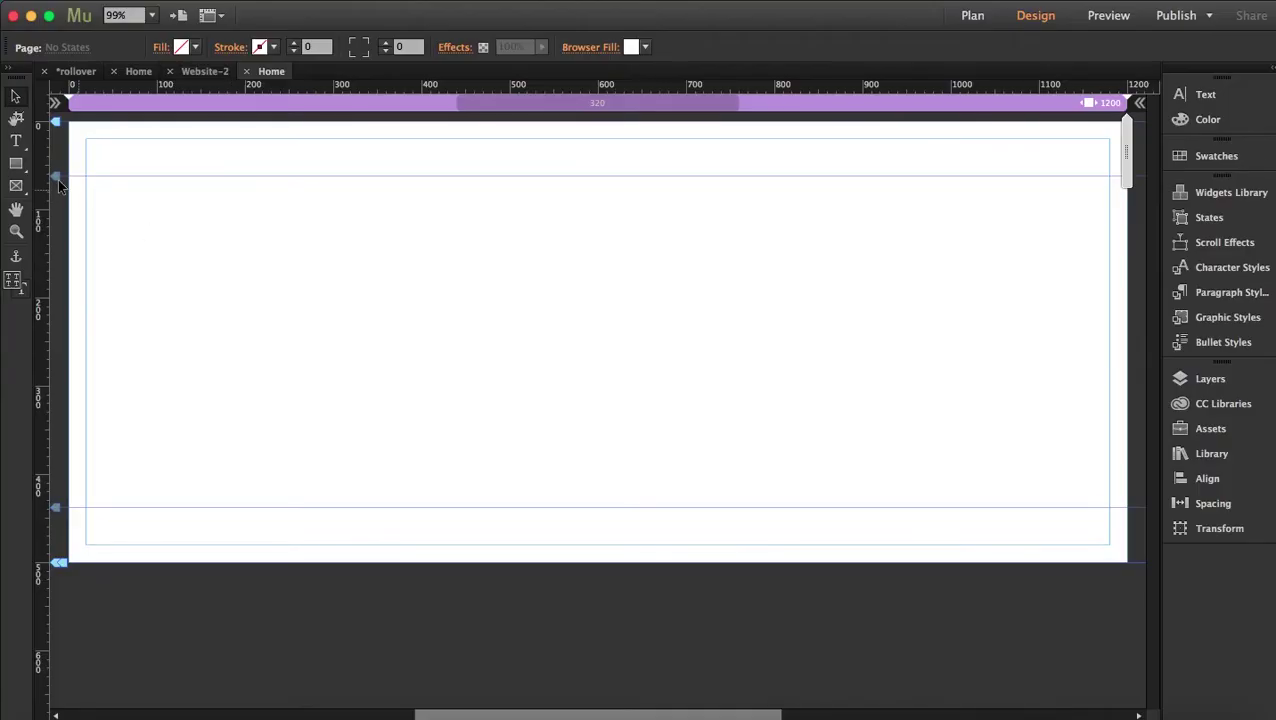
Draw an empty rectangle near the Home page's upper left
{"action": "left_click", "coordinate": [20, 166]}
{"action": "left_click_drag", "start_coordinate": [150, 203], "coordinate": [435, 455]}
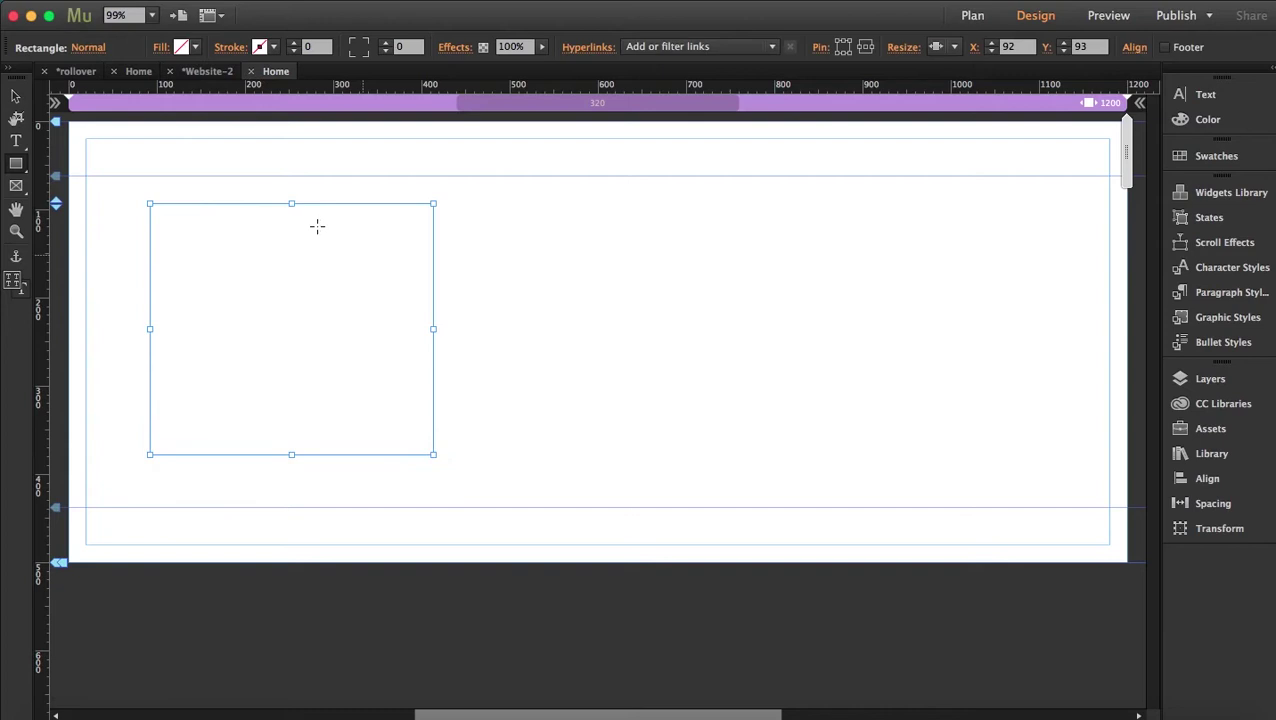
{"action": "left_click", "coordinate": [163, 48]}
{"action": "left_click", "coordinate": [13, 96]}
Move both brooke-cagle 600 portrait PNGs off the desktop, then select the two 300 PNGs
{"action": "key", "text": "F11"}
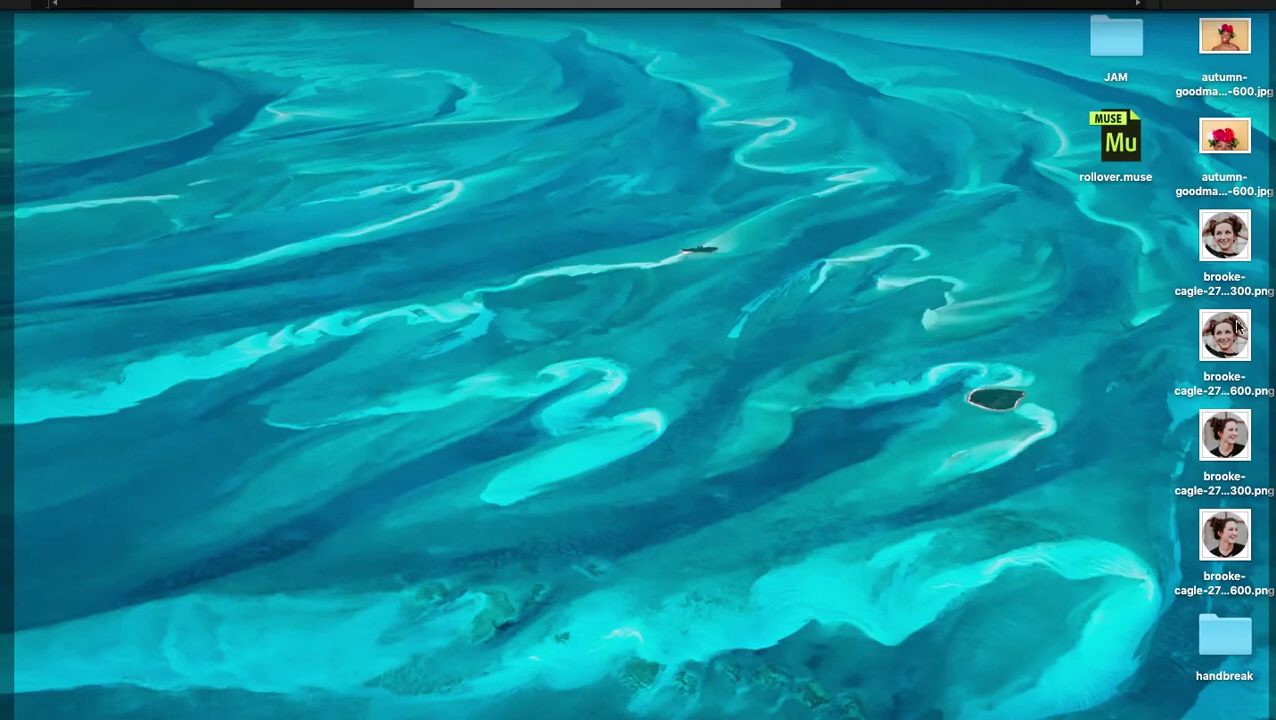
{"action": "left_click", "coordinate": [1246, 378]}
{"action": "left_click", "coordinate": [1221, 538], "text": "super"}
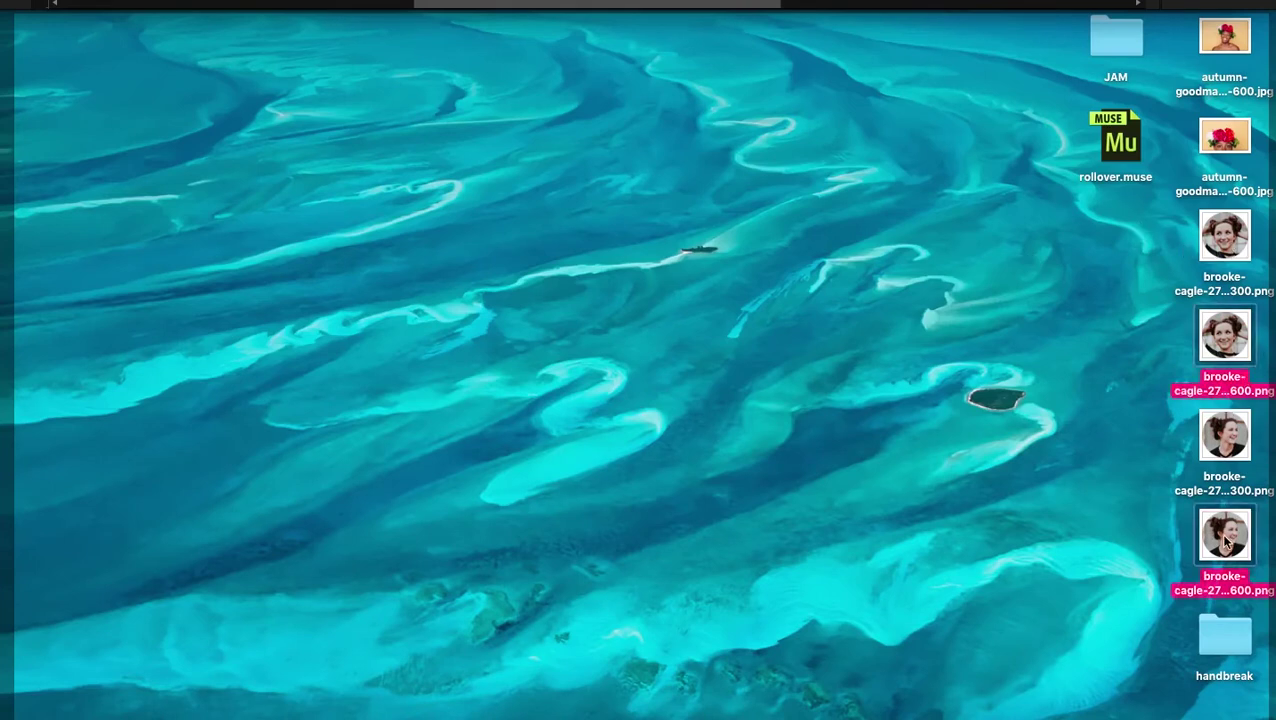
{"action": "left_click_drag", "start_coordinate": [1221, 538], "coordinate": [1225, 636]}
{"action": "left_click", "coordinate": [1210, 228]}
{"action": "left_click", "coordinate": [1216, 328]}
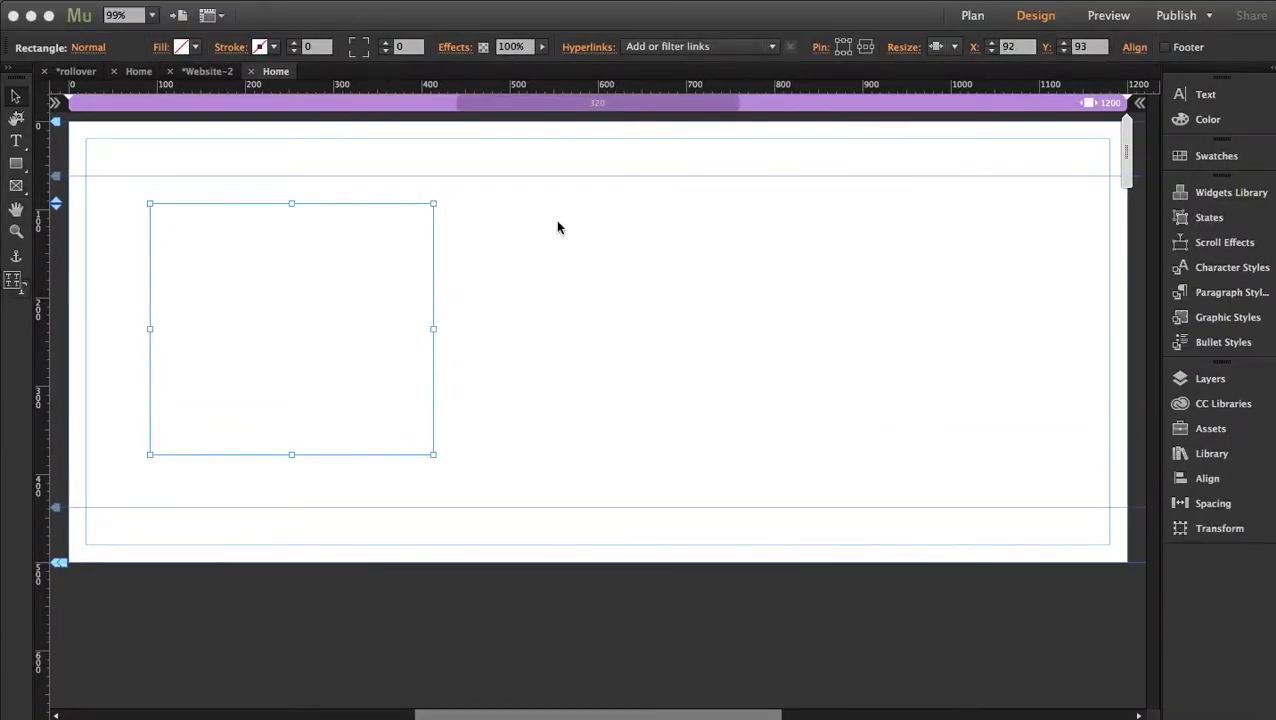
Resize the rectangle to 300 by 300 in the Transform settings
{"action": "left_click", "coordinate": [558, 228]}
{"action": "left_click", "coordinate": [352, 238]}
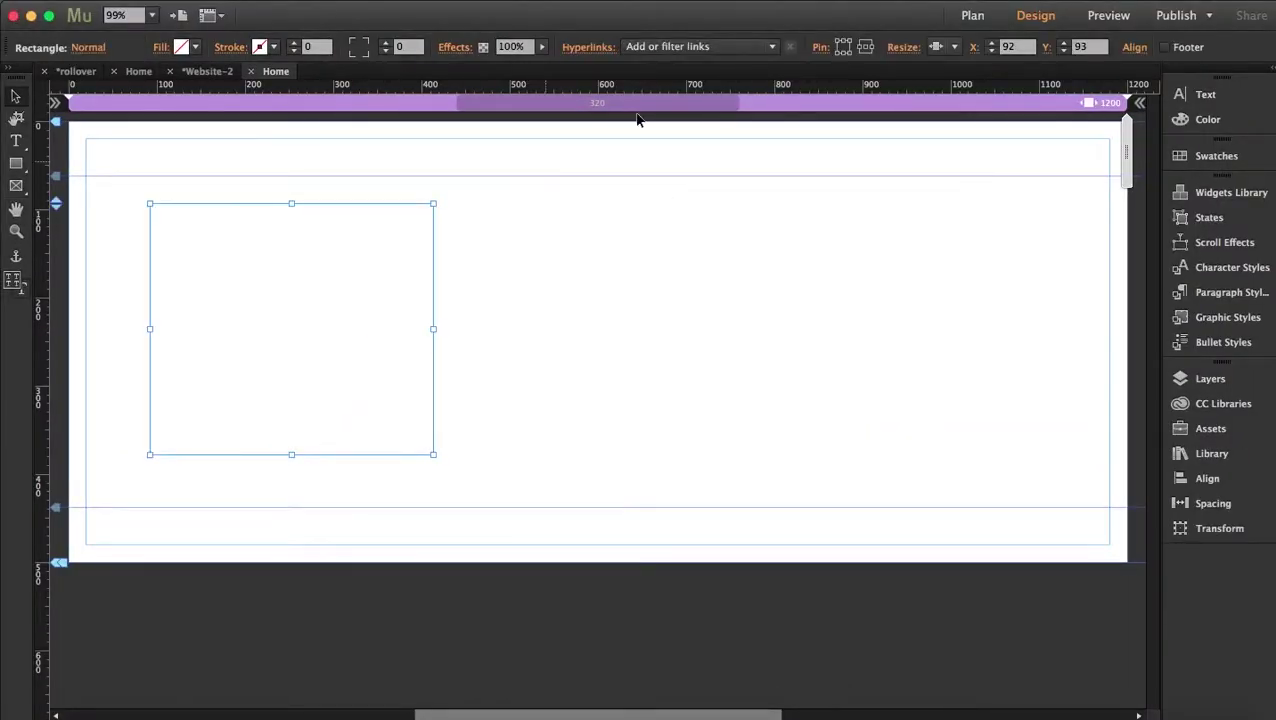
{"action": "left_click", "coordinate": [963, 50]}
{"action": "left_click", "coordinate": [965, 74]}
{"action": "left_click", "coordinate": [904, 52]}
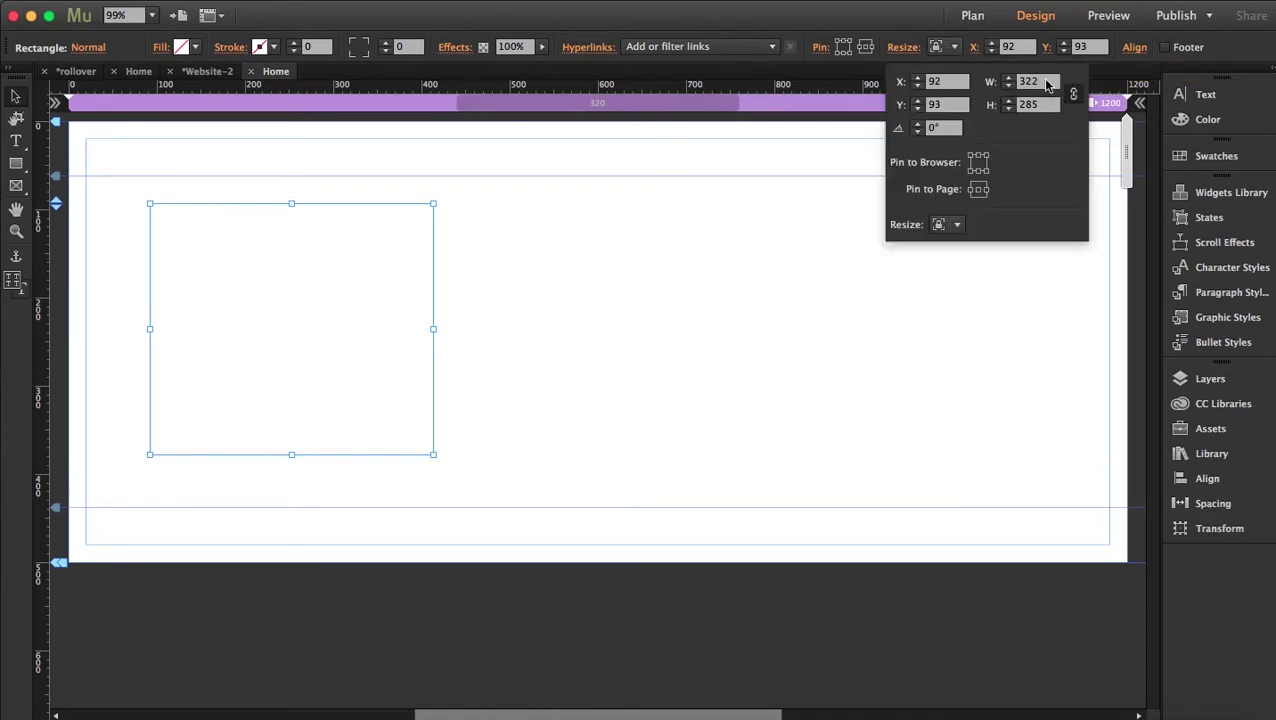
{"action": "left_click", "coordinate": [1045, 82]}
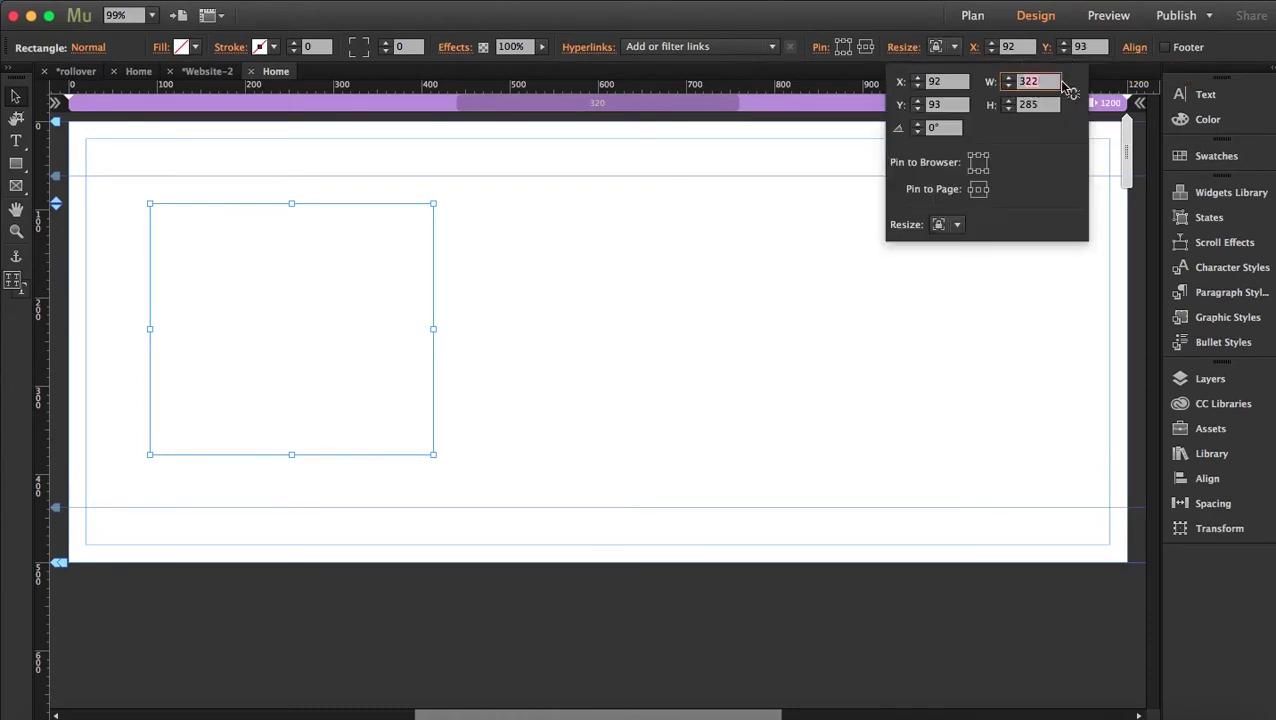
{"action": "type", "text": "300"}
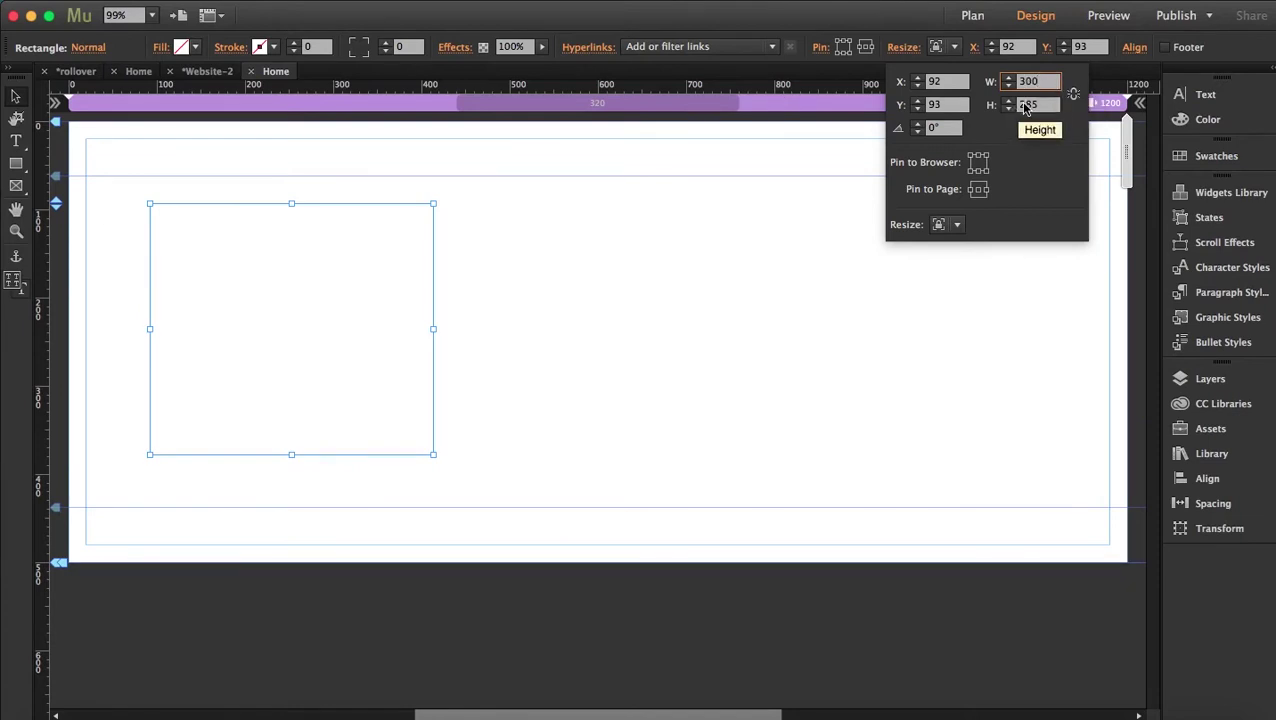
{"action": "left_click", "coordinate": [1047, 107]}
{"action": "type", "text": "300"}
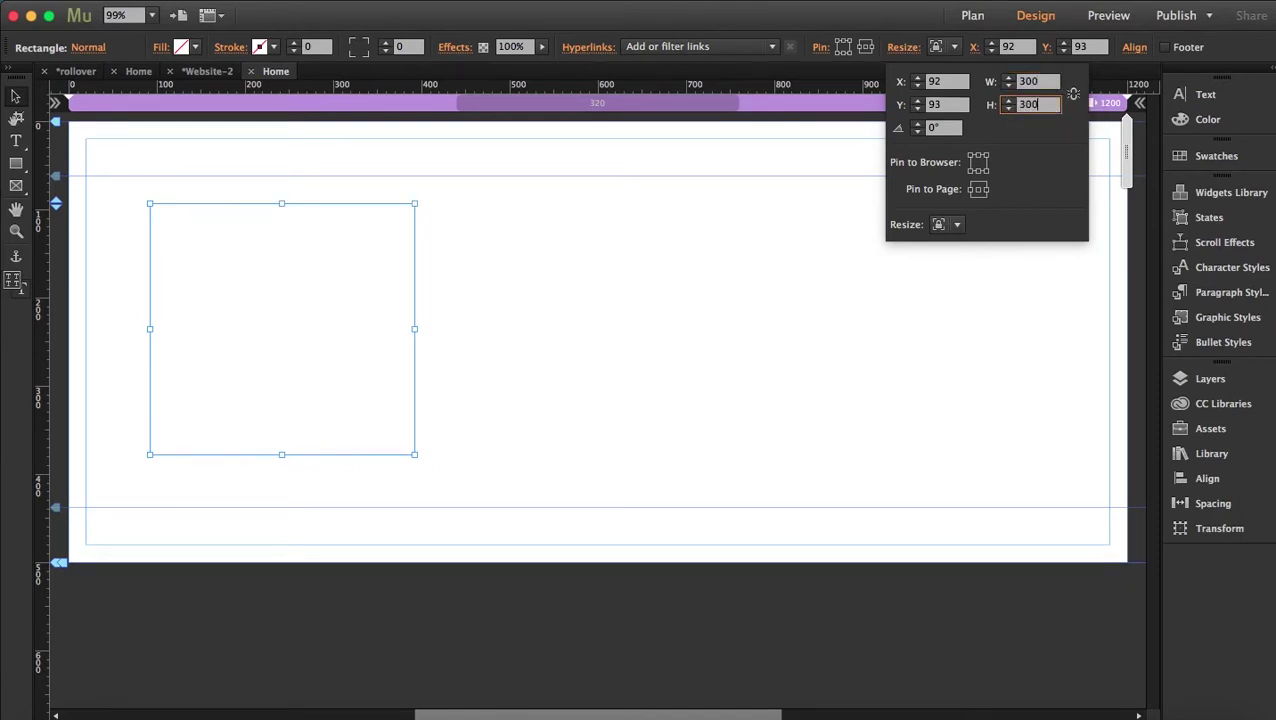
{"action": "key", "text": "Return"}
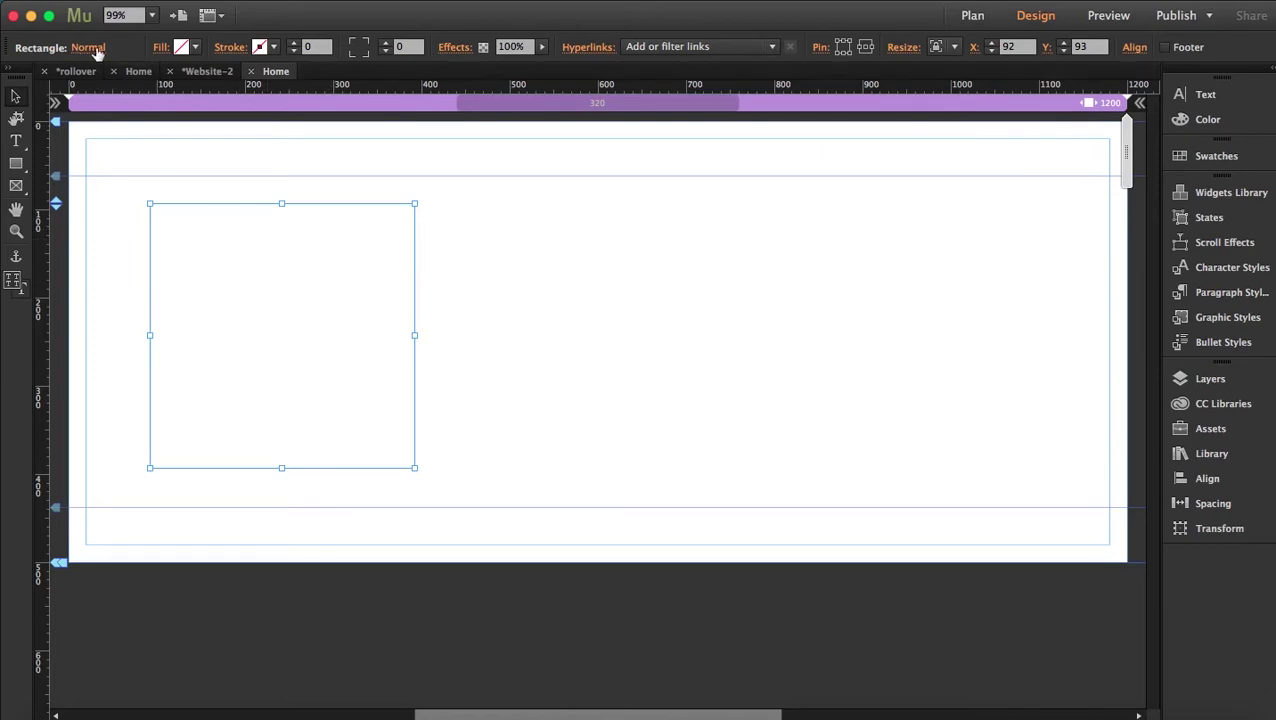
Fill the rectangle with the laughing-woman brooke-cagle 300 PNG and nudge it right and down
{"action": "left_click", "coordinate": [162, 48]}
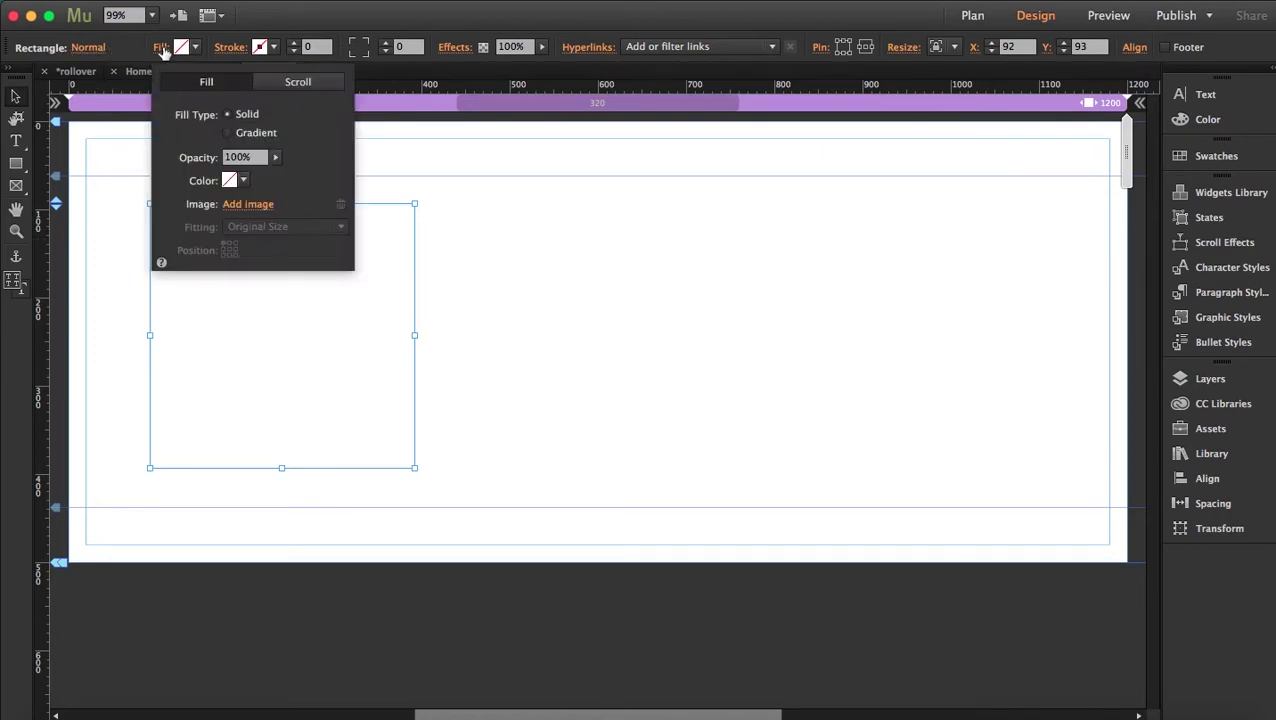
{"action": "left_click", "coordinate": [266, 205]}
{"action": "left_click", "coordinate": [620, 192]}
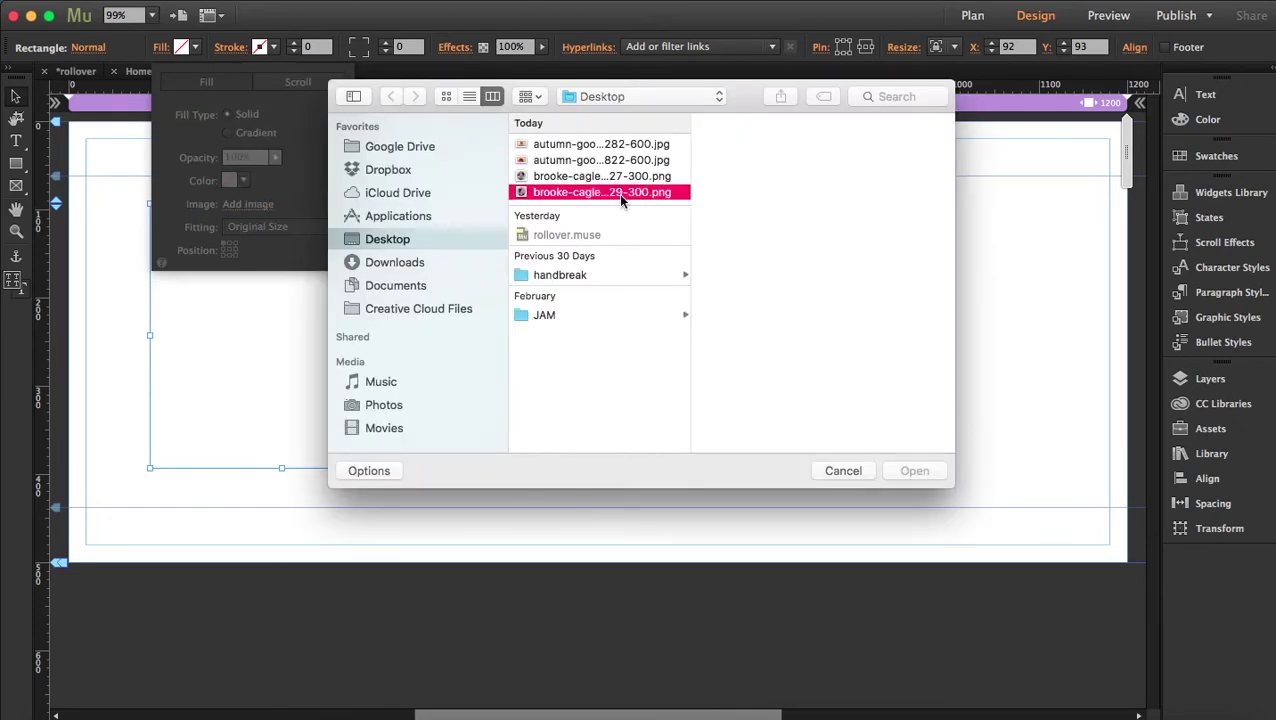
{"action": "key", "text": "Up"}
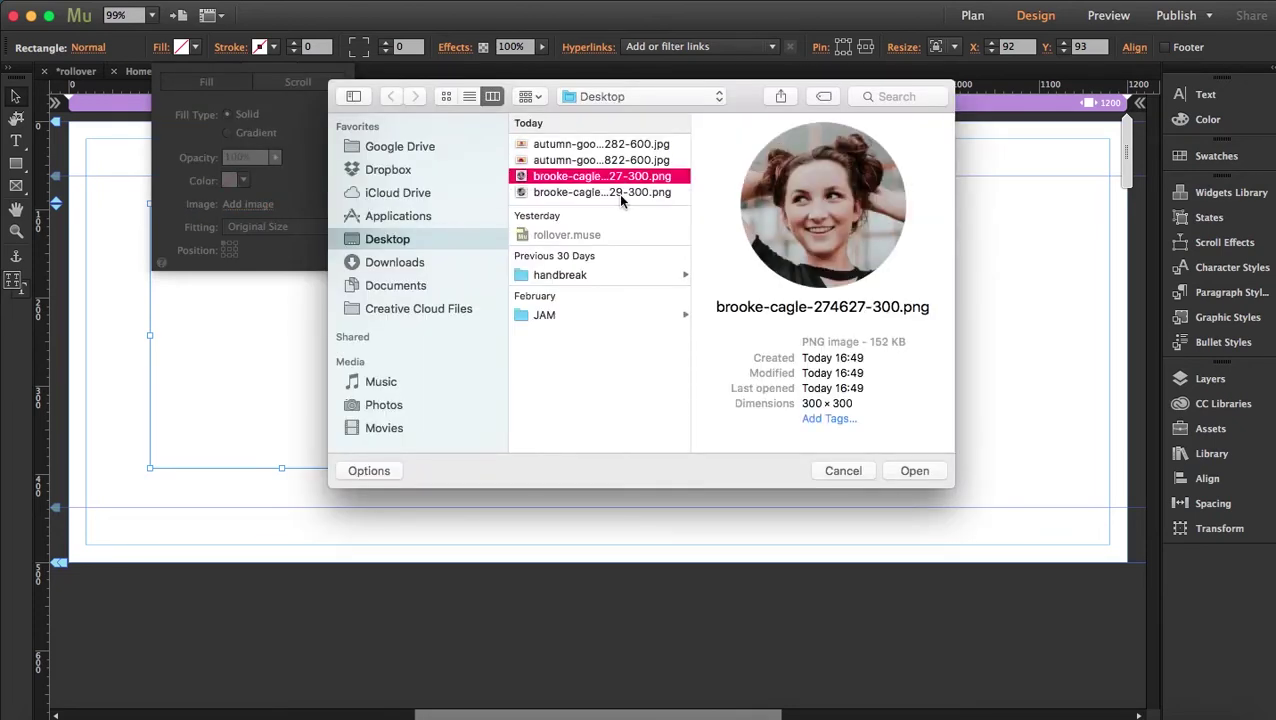
{"action": "key", "text": "Down"}
{"action": "key", "text": "Return"}
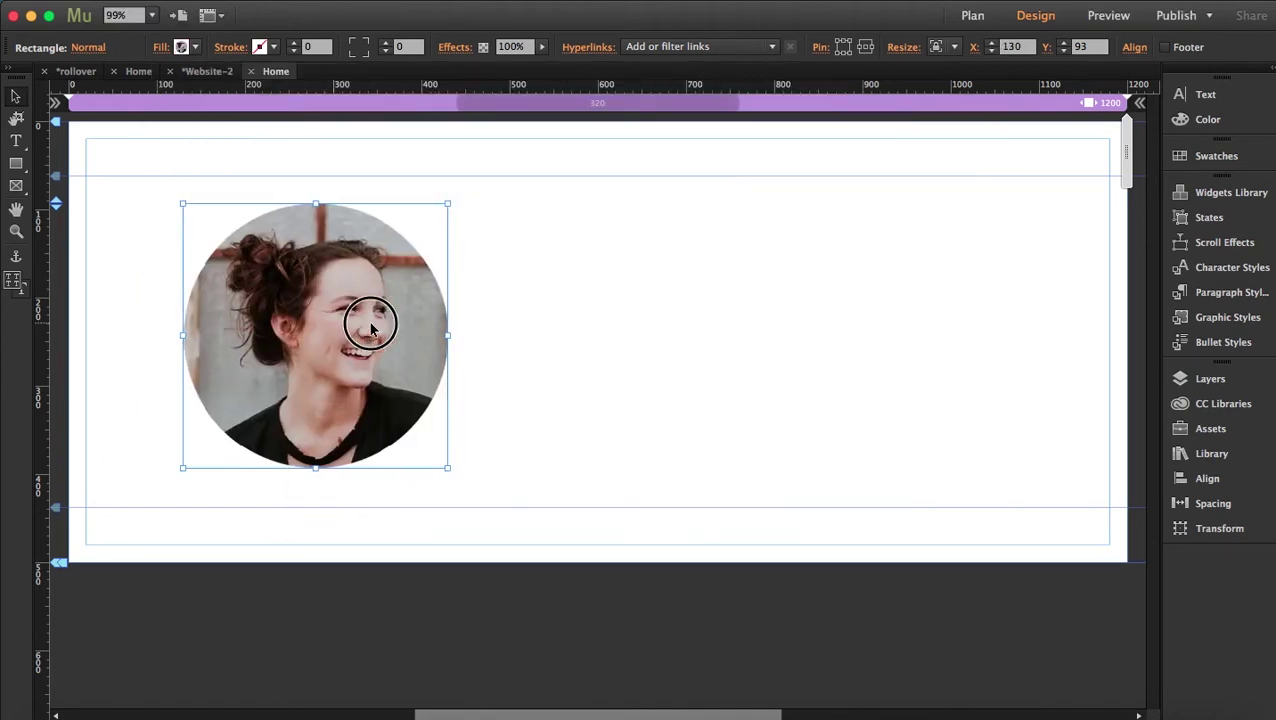
{"action": "left_click_drag", "start_coordinate": [364, 322], "coordinate": [432, 328]}
Set the portrait's Rollover state fill to the hands-in-hair buns photo
{"action": "left_click", "coordinate": [566, 318]}
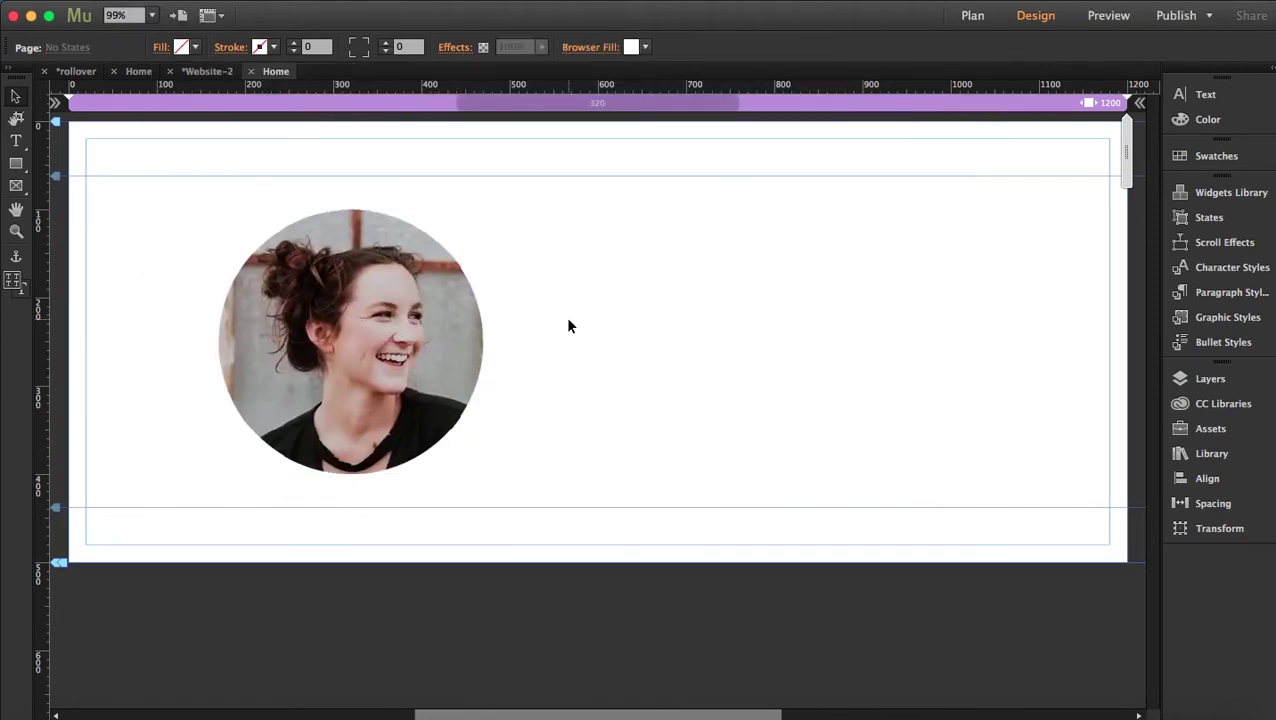
{"action": "left_click", "coordinate": [423, 300]}
{"action": "left_click", "coordinate": [86, 48]}
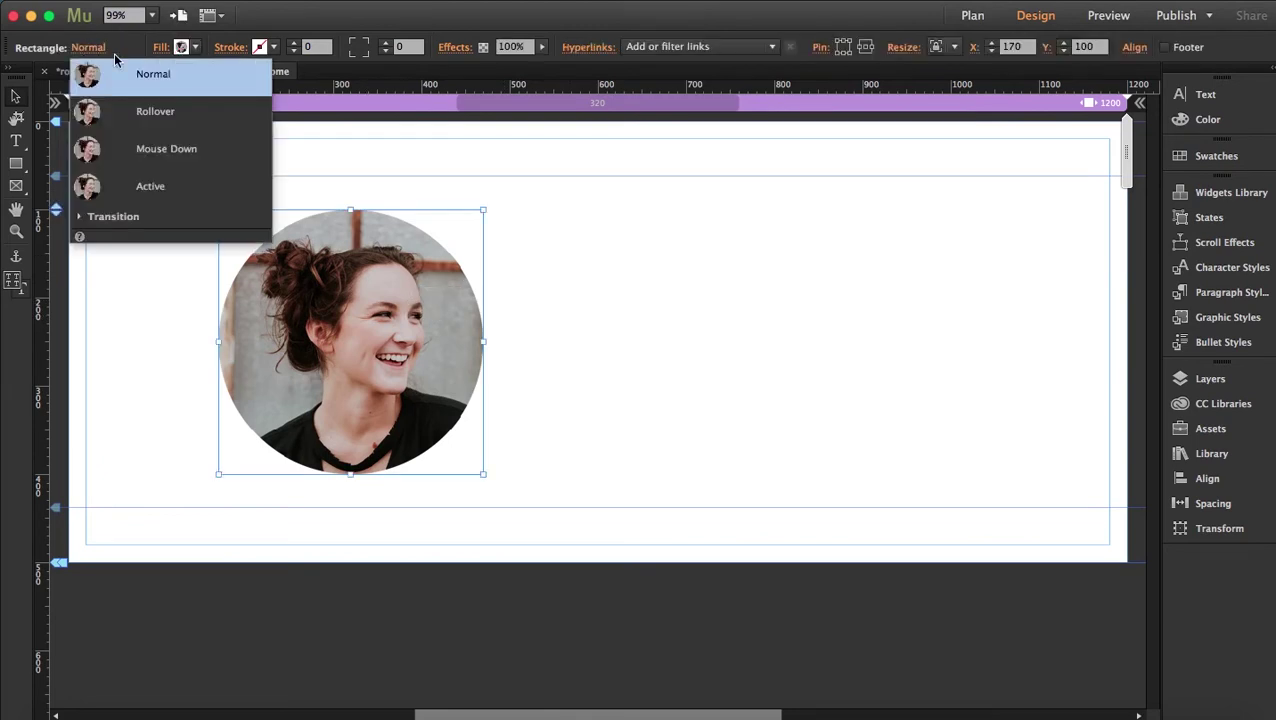
{"action": "left_click", "coordinate": [165, 113]}
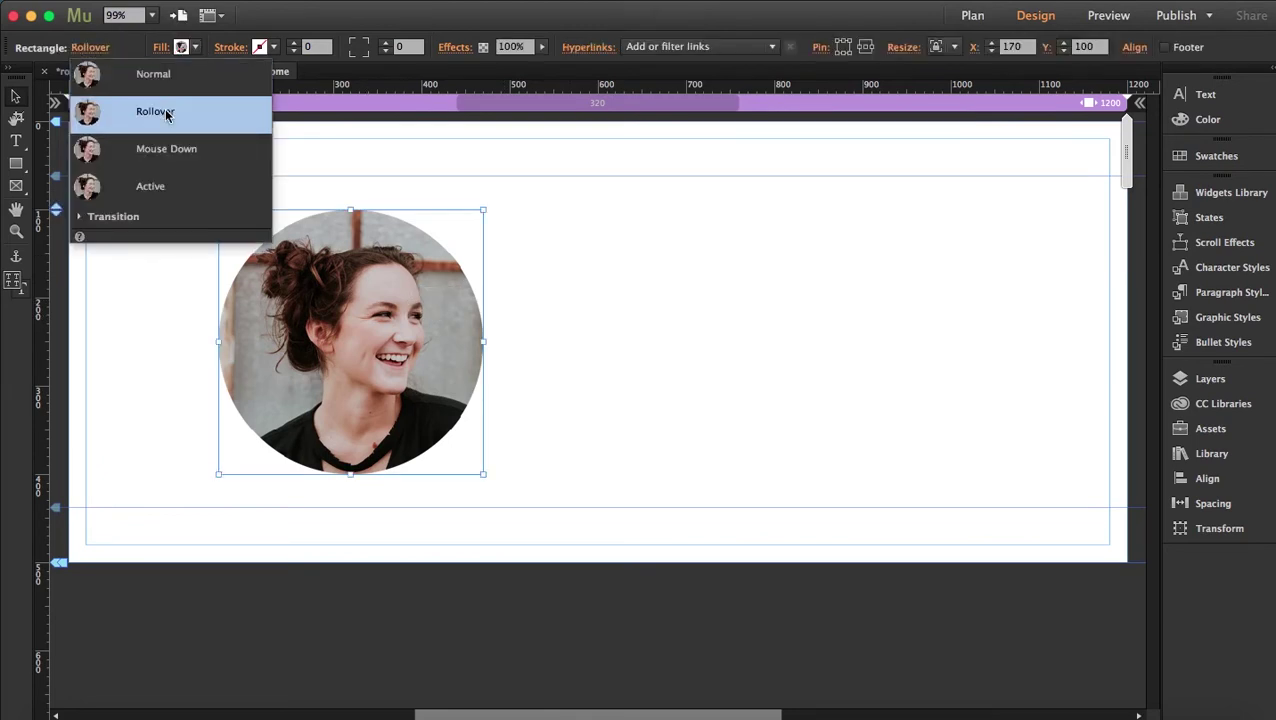
{"action": "left_click", "coordinate": [419, 176]}
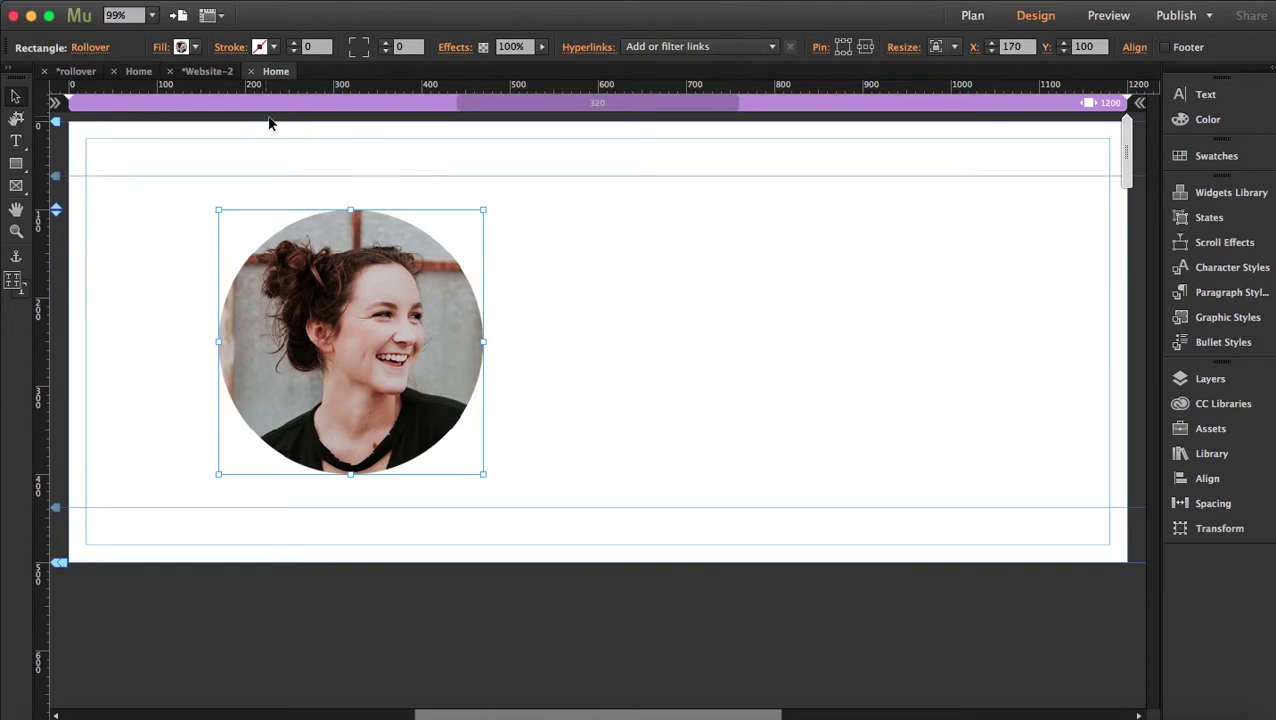
{"action": "left_click", "coordinate": [163, 49]}
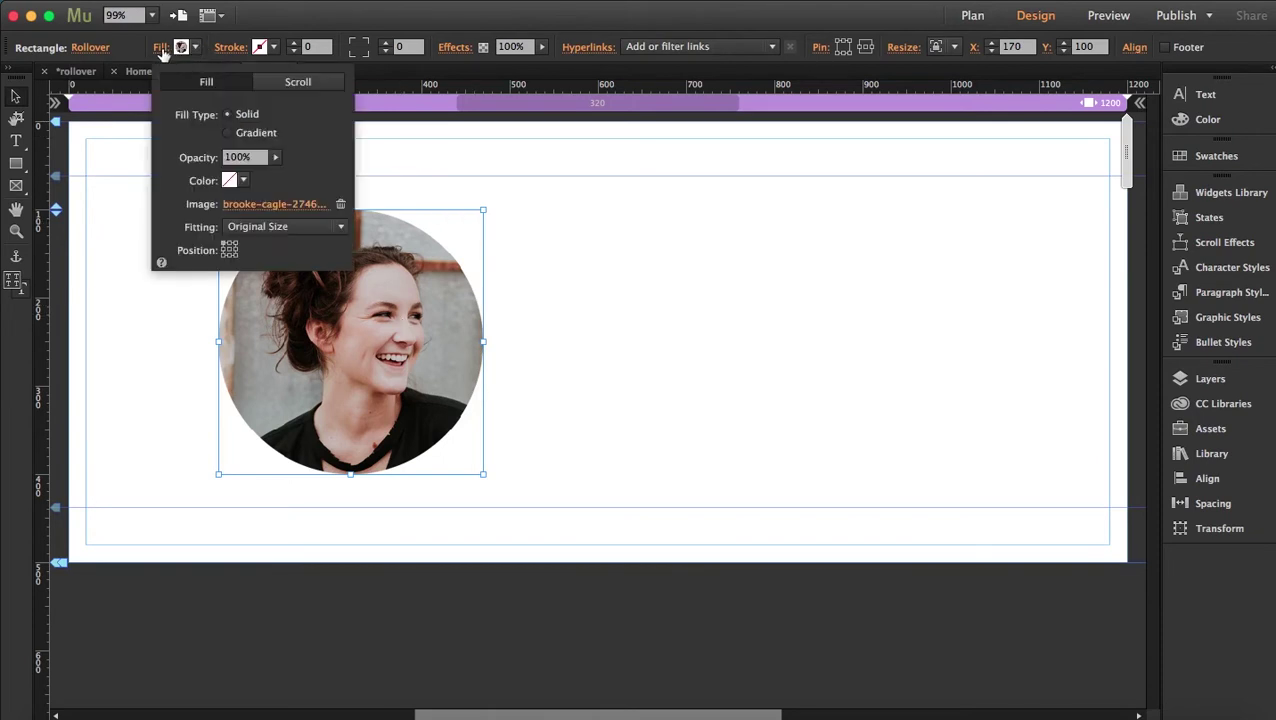
{"action": "left_click", "coordinate": [254, 207]}
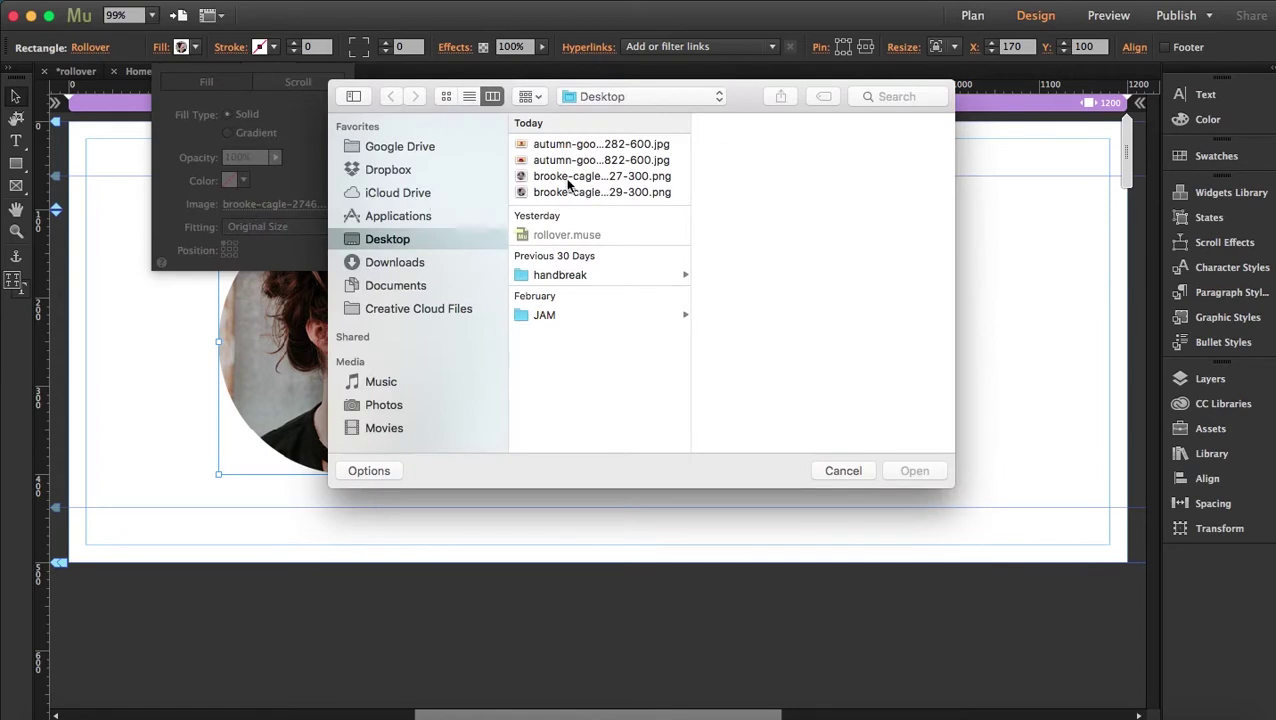
{"action": "left_click", "coordinate": [564, 178]}
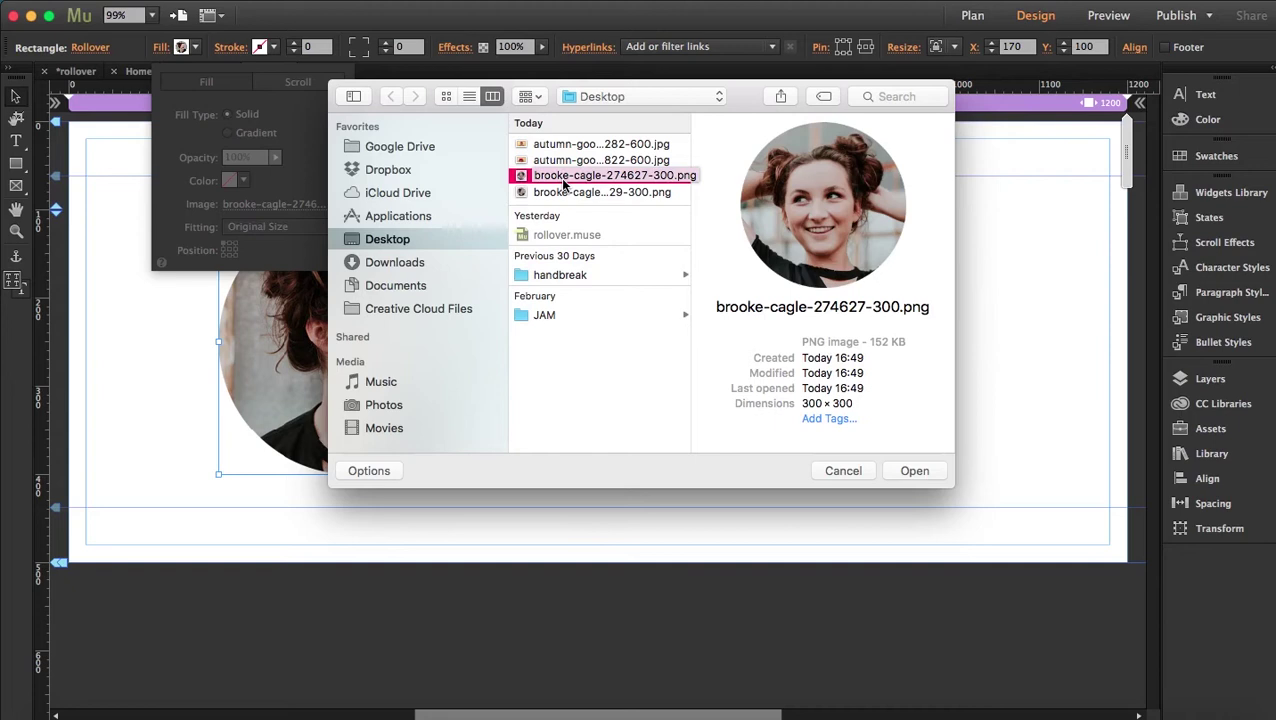
{"action": "double_click", "coordinate": [564, 183]}
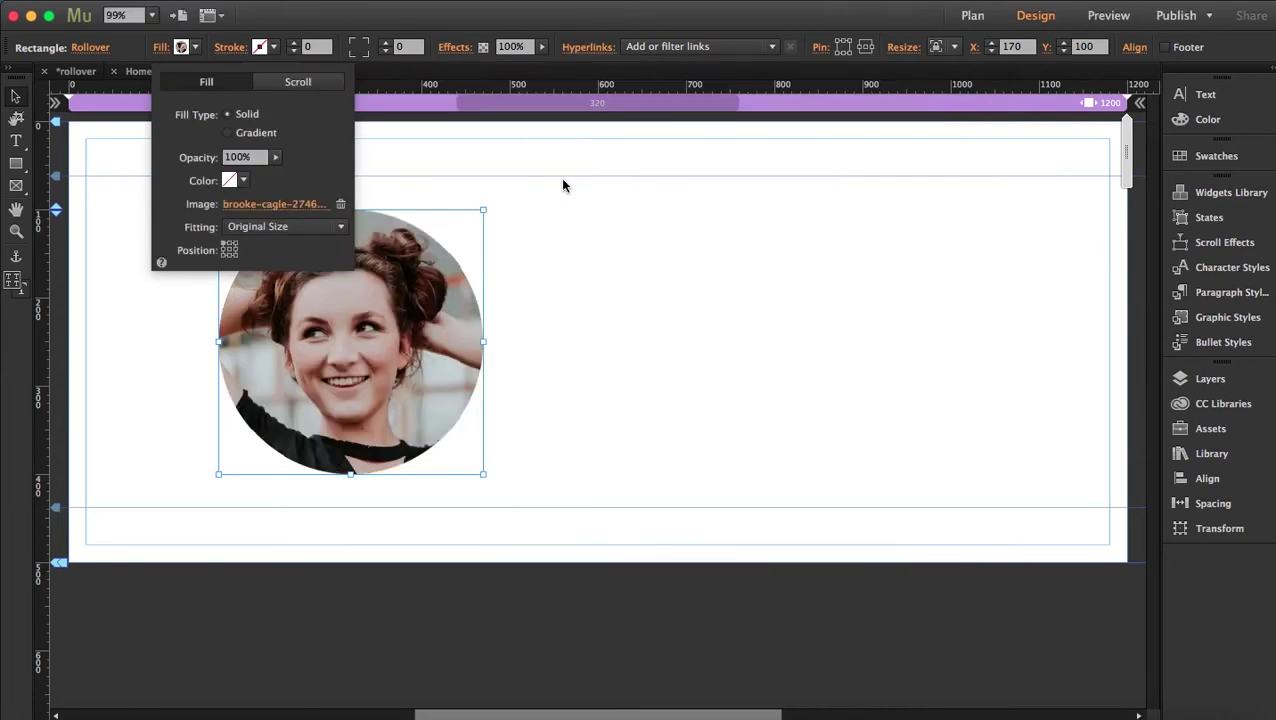
Set the portrait's Active state fill to the same hands-in-hair buns photo
{"action": "left_click", "coordinate": [95, 48]}
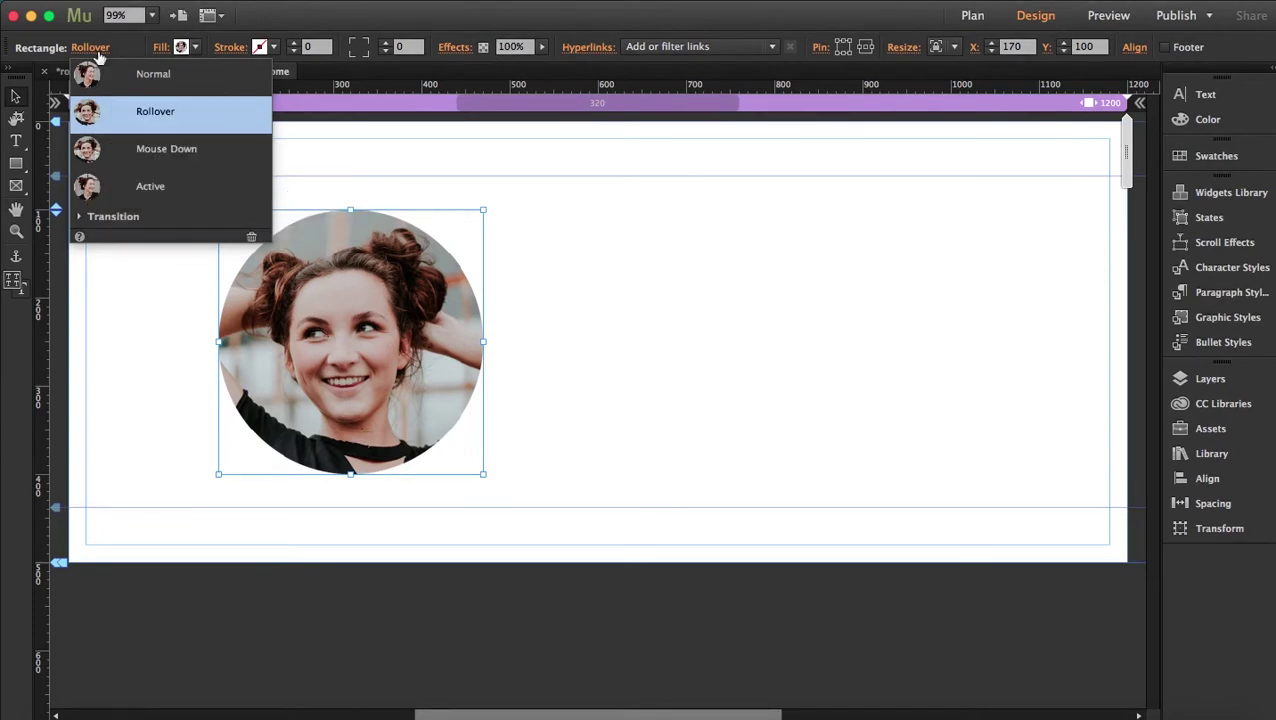
{"action": "left_click", "coordinate": [88, 190]}
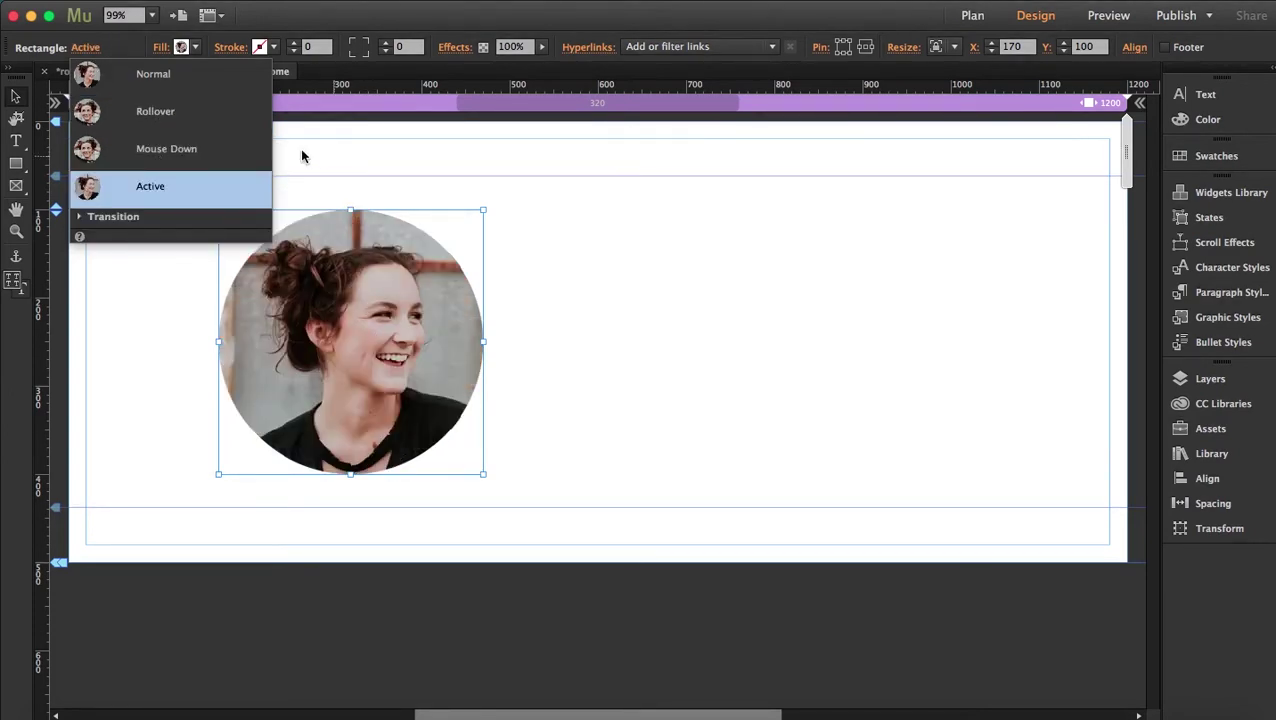
{"action": "left_click", "coordinate": [168, 52]}
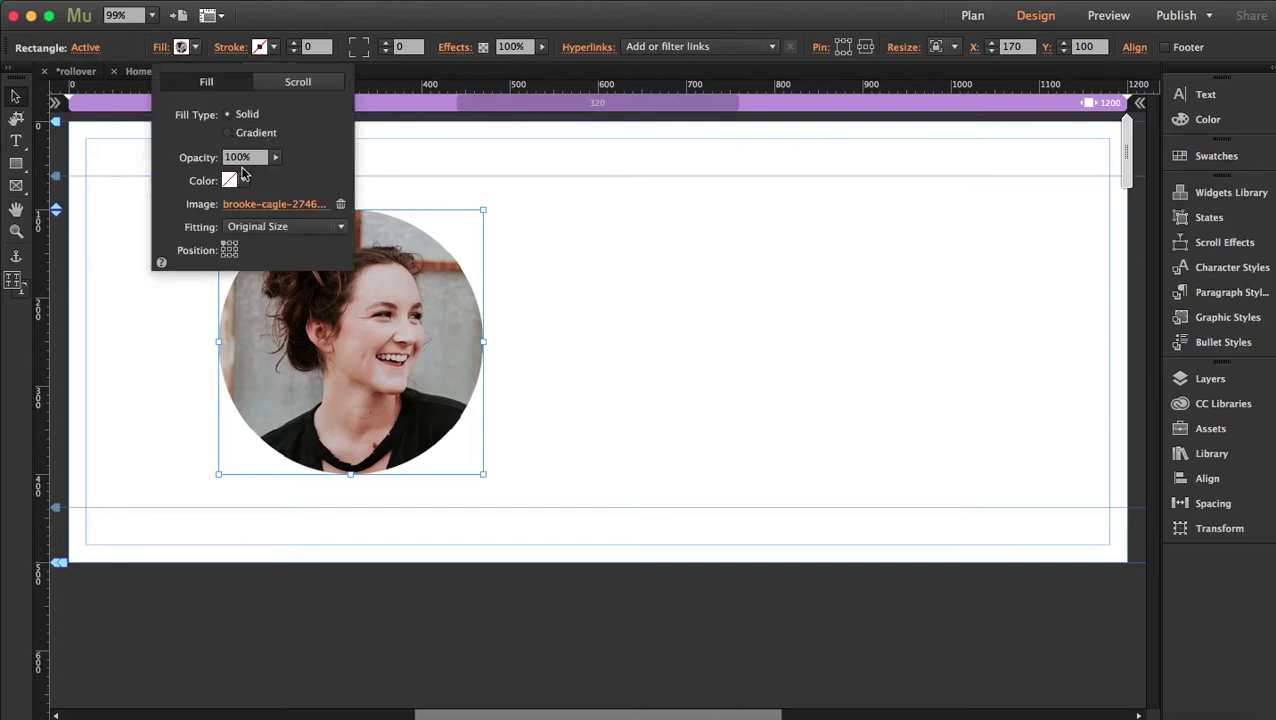
{"action": "left_click", "coordinate": [258, 204]}
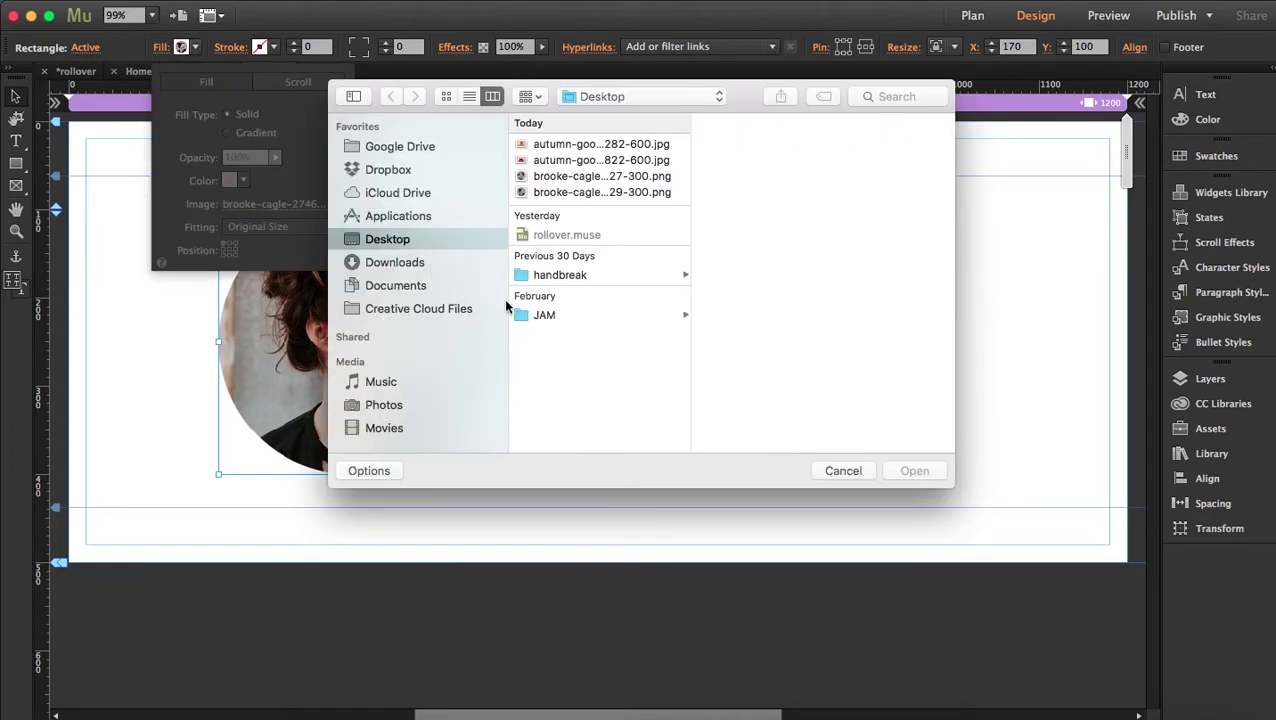
{"action": "left_click", "coordinate": [572, 176]}
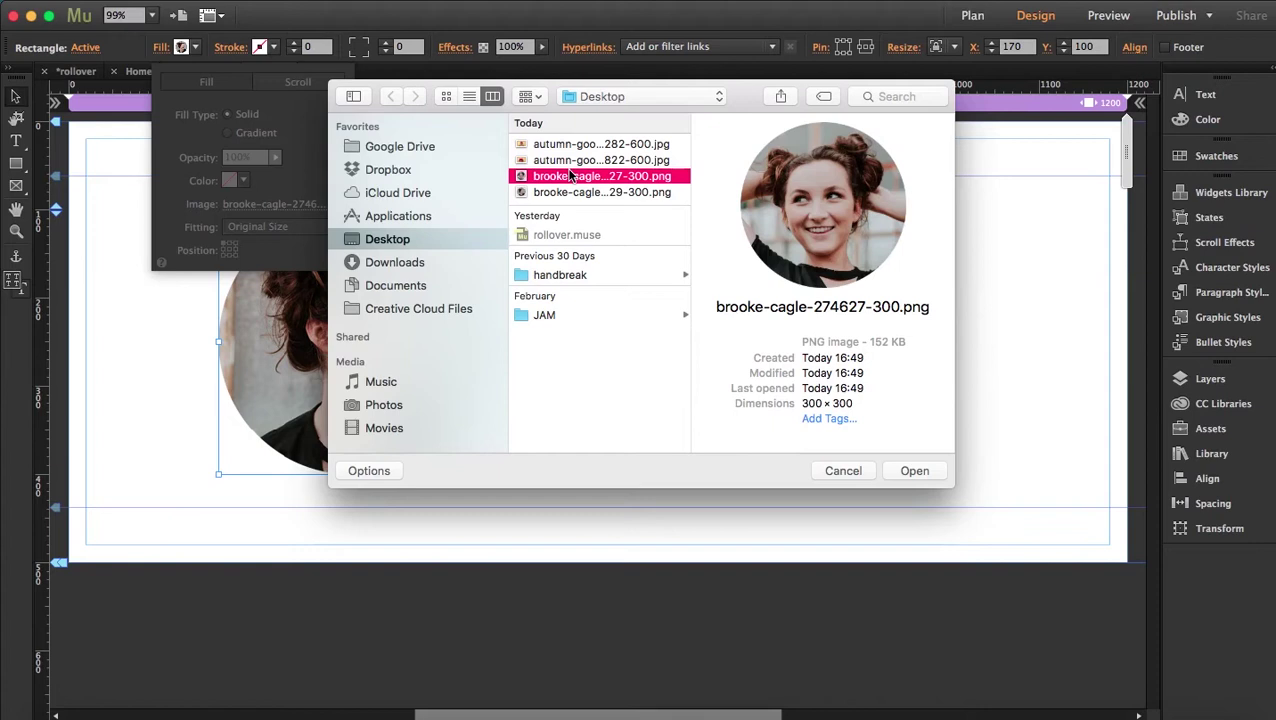
{"action": "double_click", "coordinate": [570, 176]}
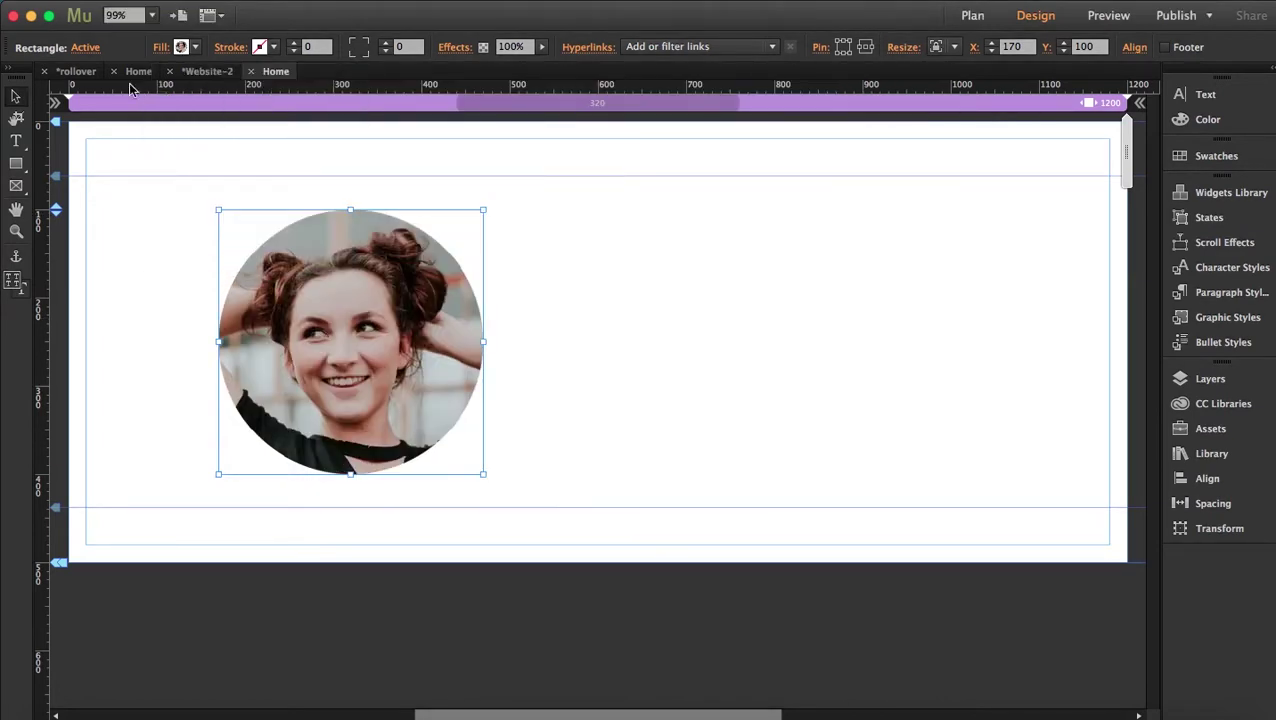
{"action": "left_click", "coordinate": [85, 47]}
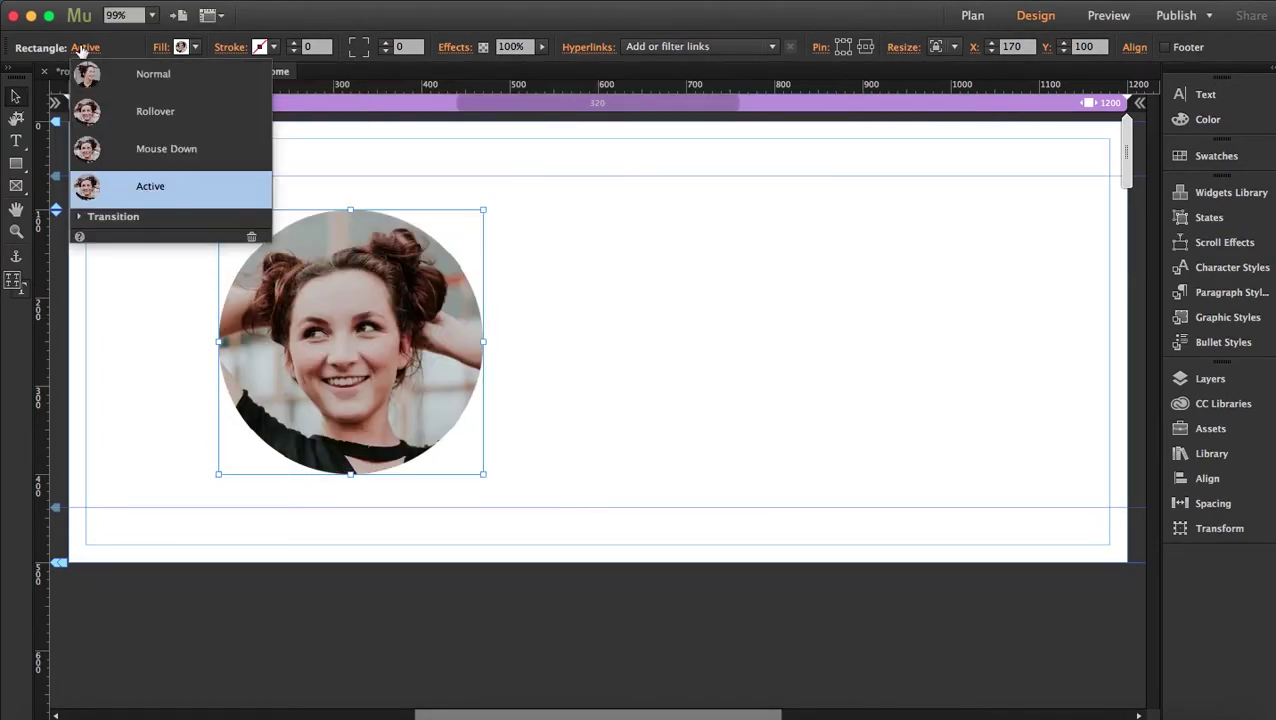
Give the Rollover state a pink drop shadow with blur and distance of 10
{"action": "left_click", "coordinate": [181, 123]}
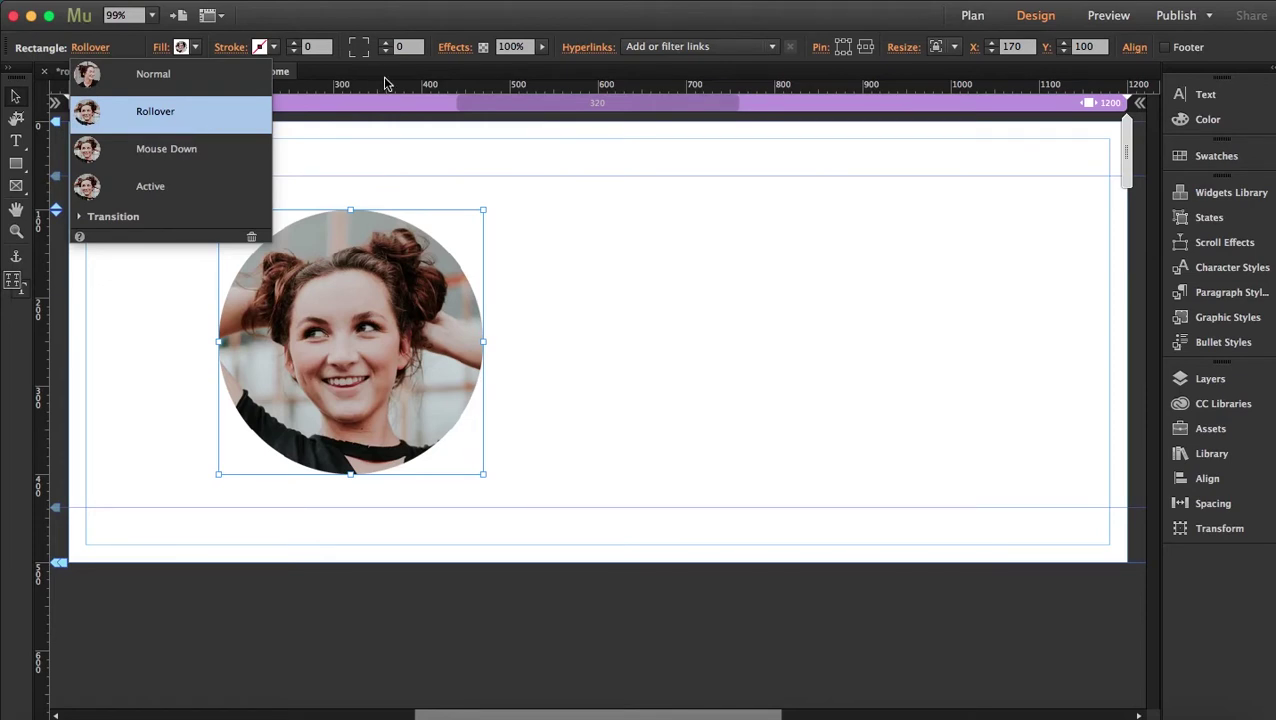
{"action": "left_click", "coordinate": [450, 55]}
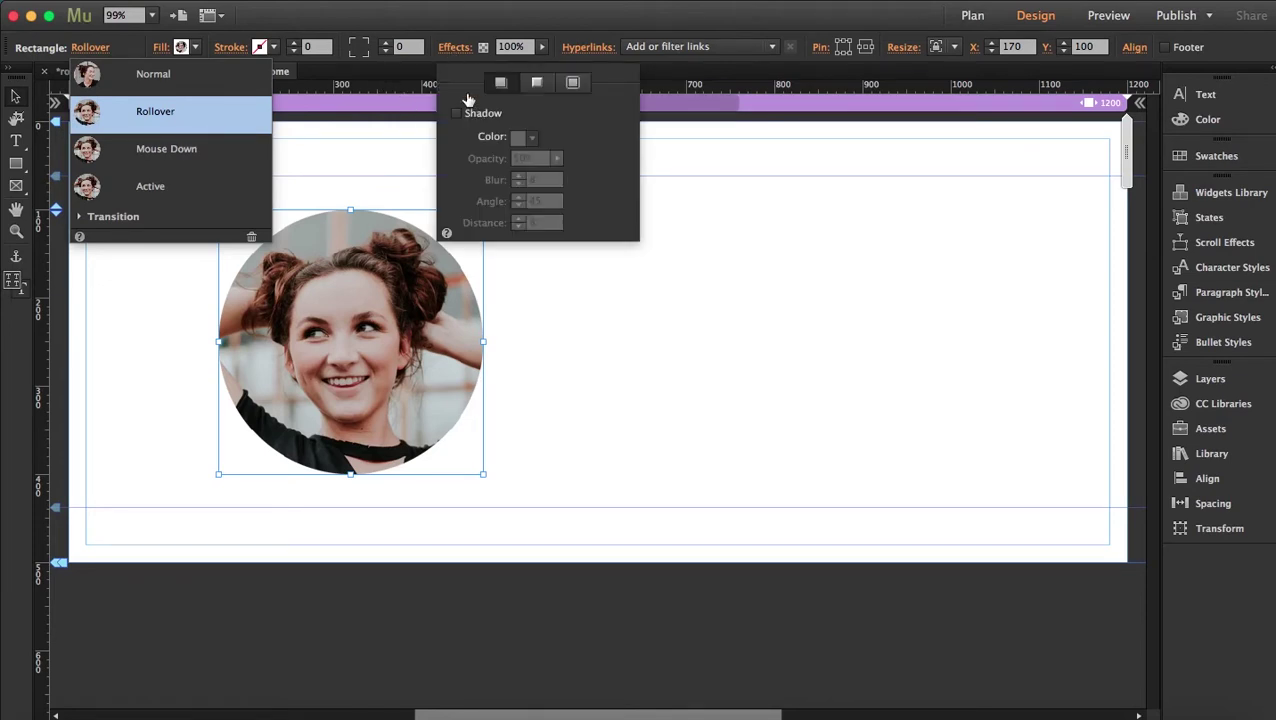
{"action": "left_click", "coordinate": [458, 113]}
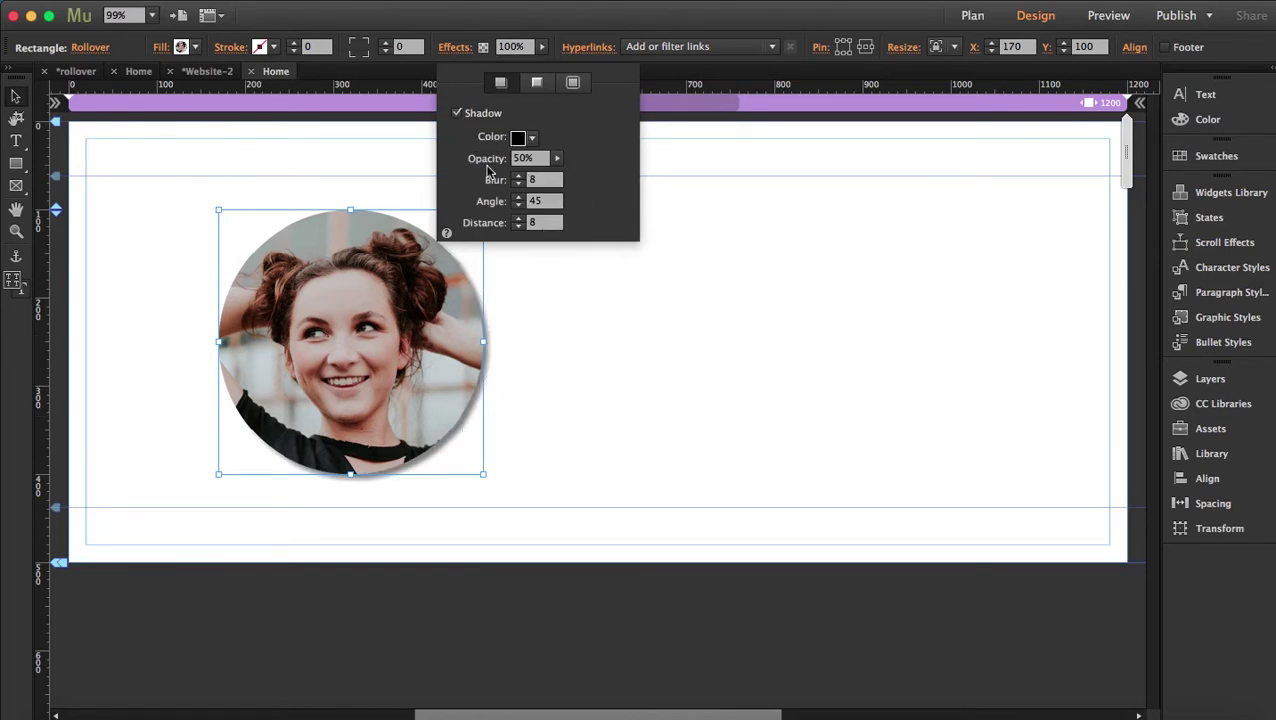
{"action": "left_click", "coordinate": [525, 137]}
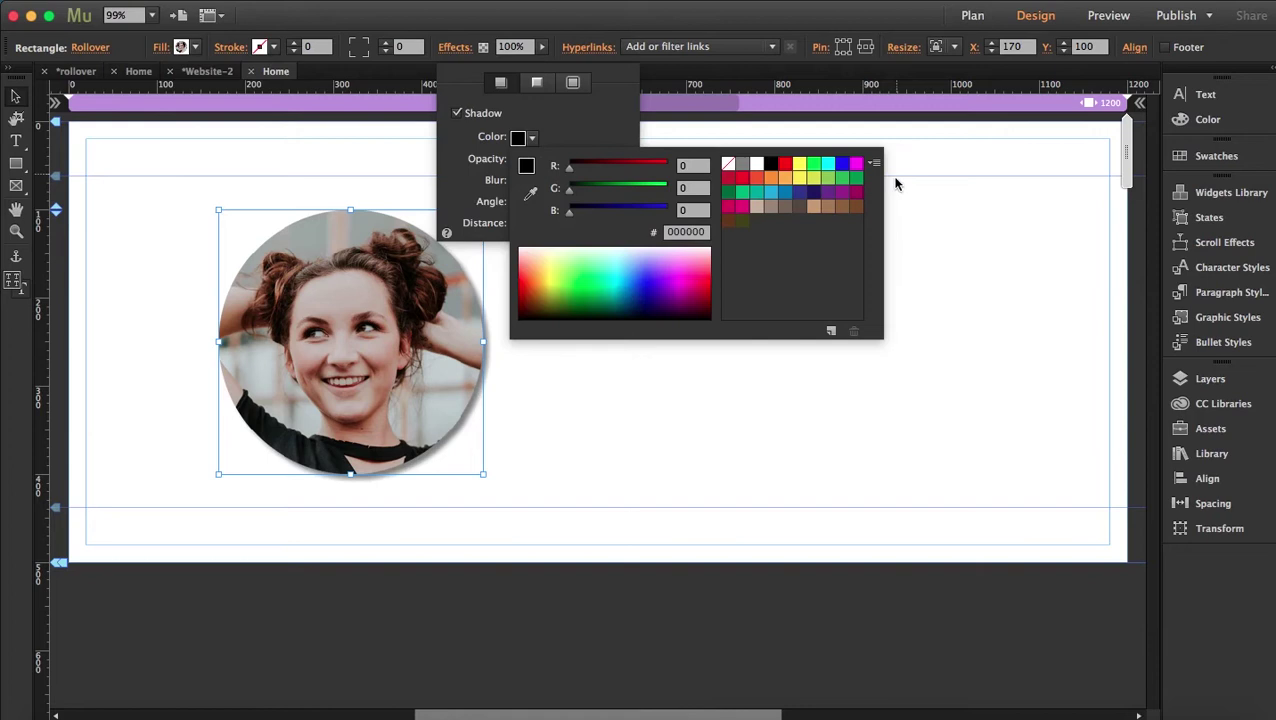
{"action": "left_click", "coordinate": [841, 194]}
{"action": "left_click", "coordinate": [855, 193]}
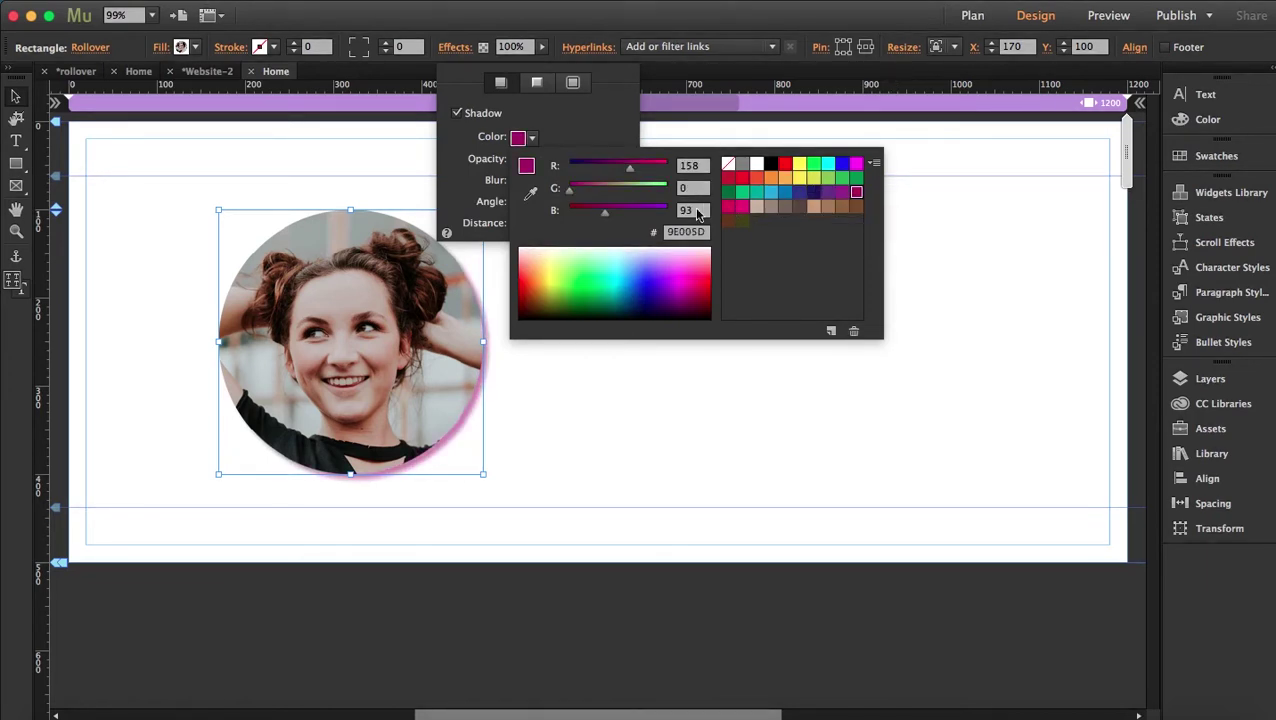
{"action": "left_click", "coordinate": [756, 207]}
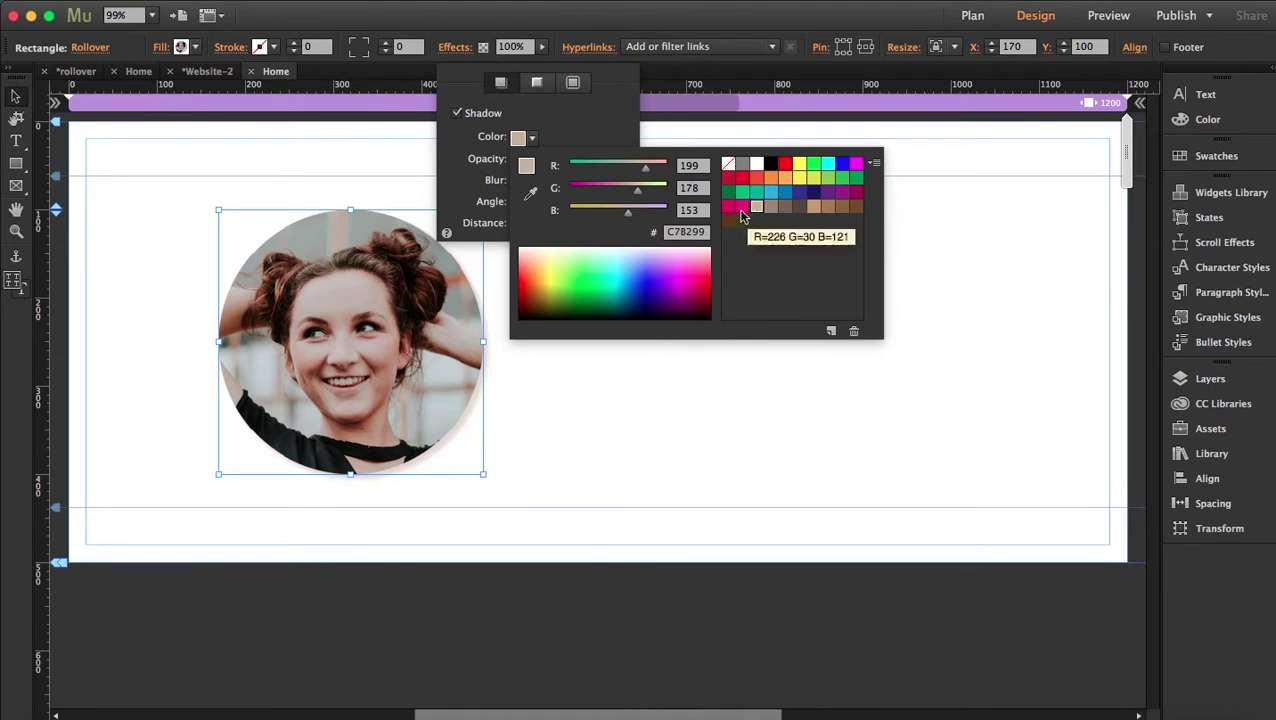
{"action": "left_click", "coordinate": [742, 207]}
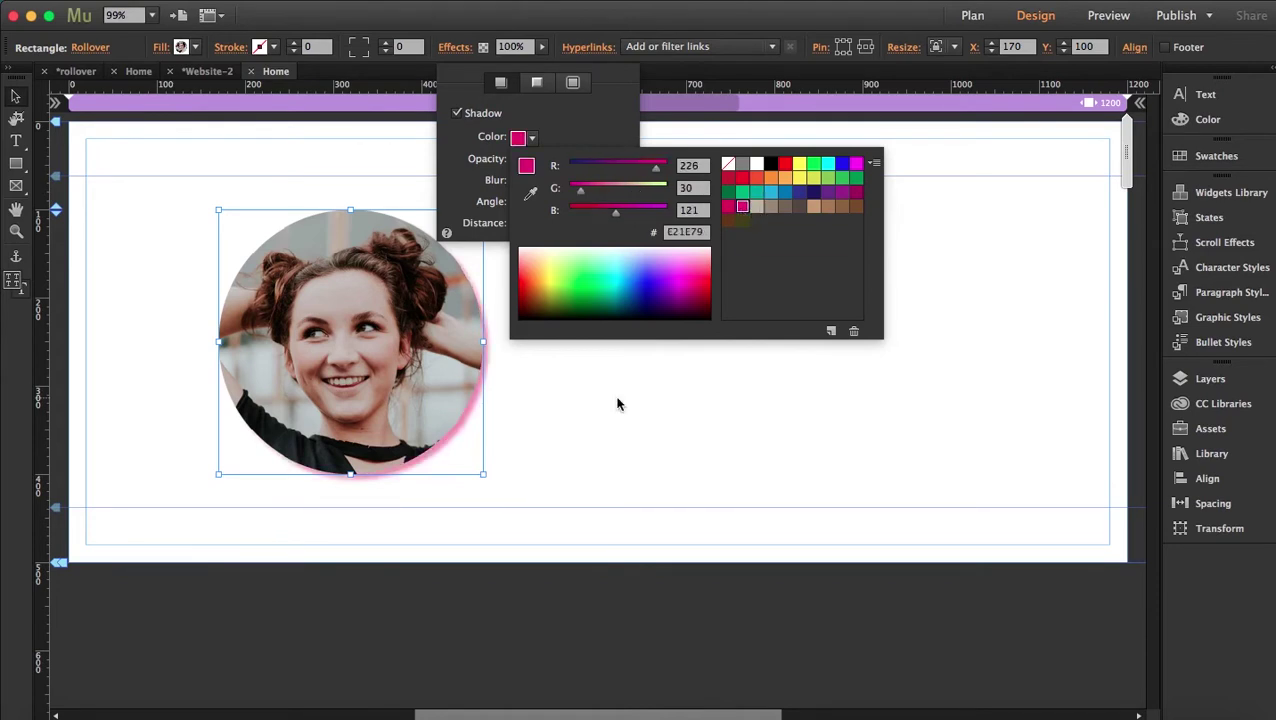
{"action": "left_click", "coordinate": [566, 118]}
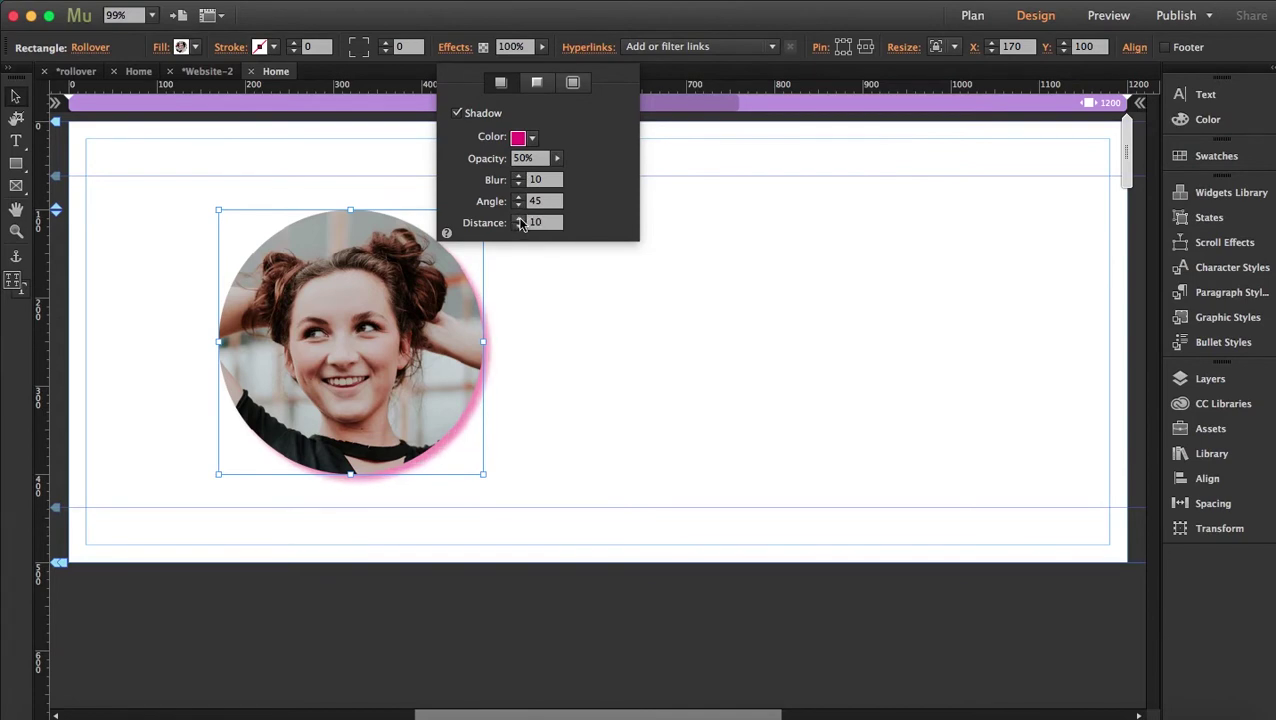
Set the portrait's Normal-state image Fitting to Scale to Fill
{"action": "left_click", "coordinate": [574, 343]}
{"action": "left_click", "coordinate": [574, 346]}
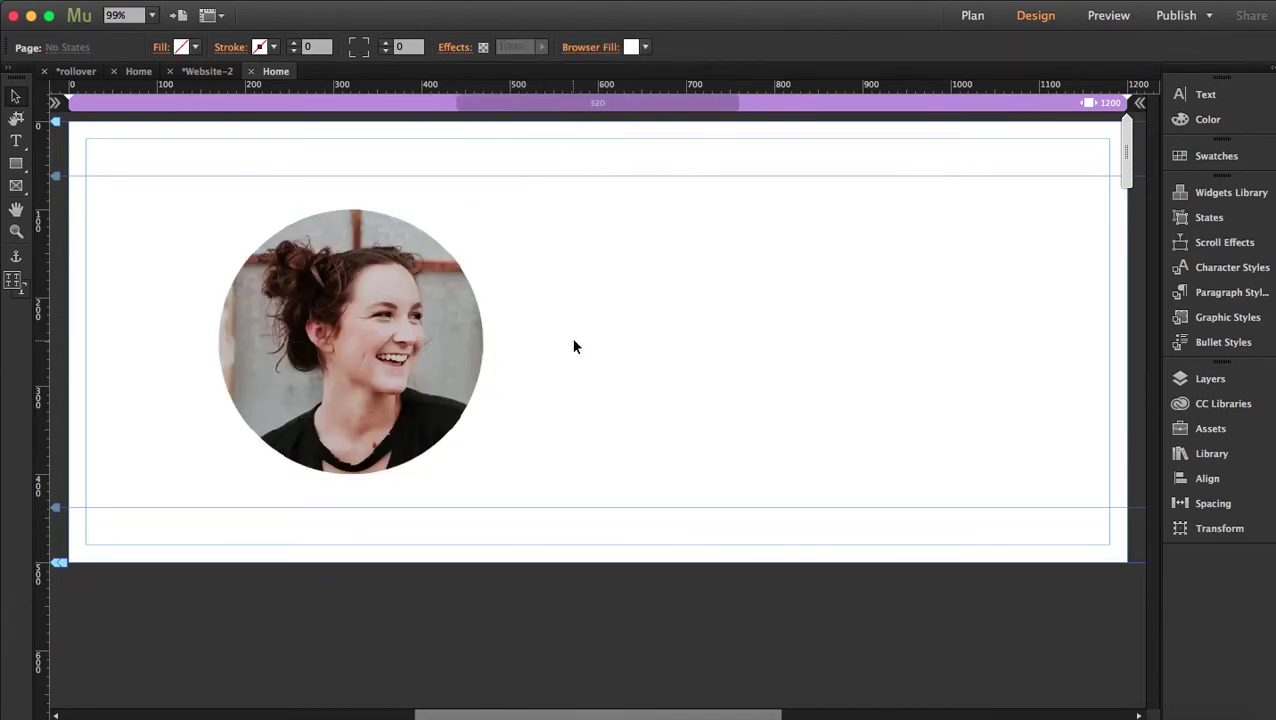
{"action": "left_click", "coordinate": [394, 300]}
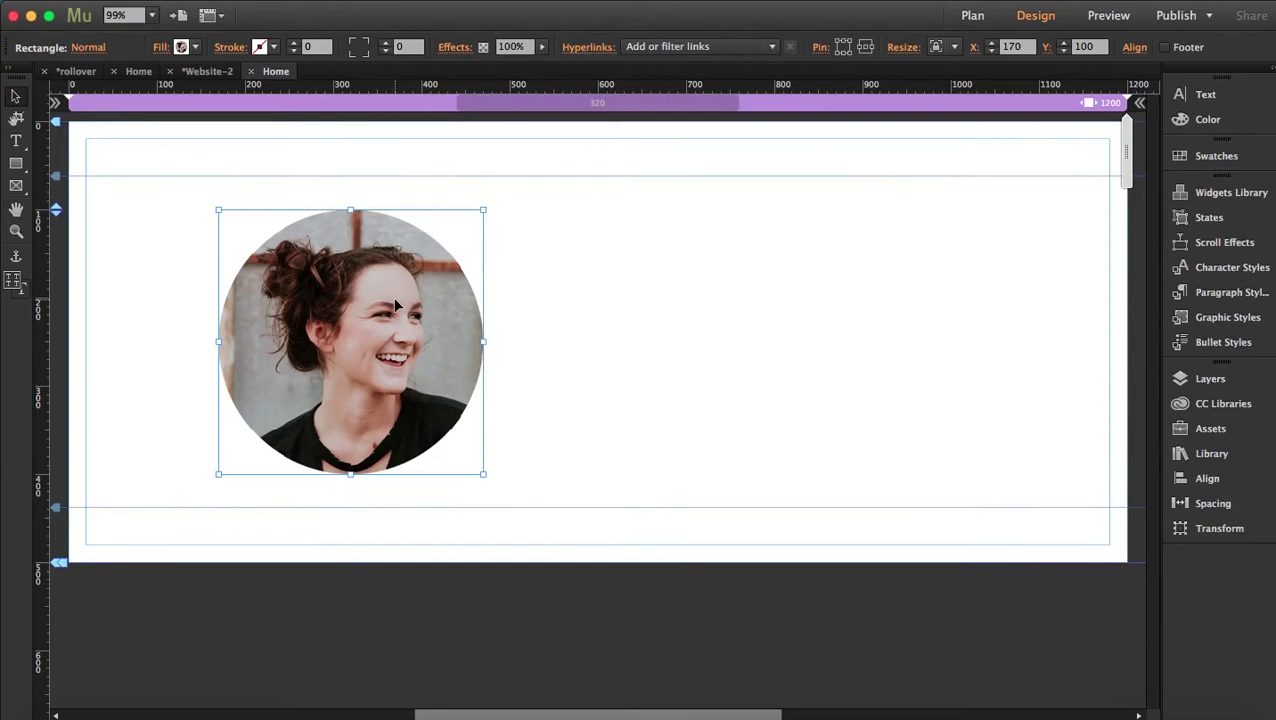
{"action": "left_click", "coordinate": [162, 47]}
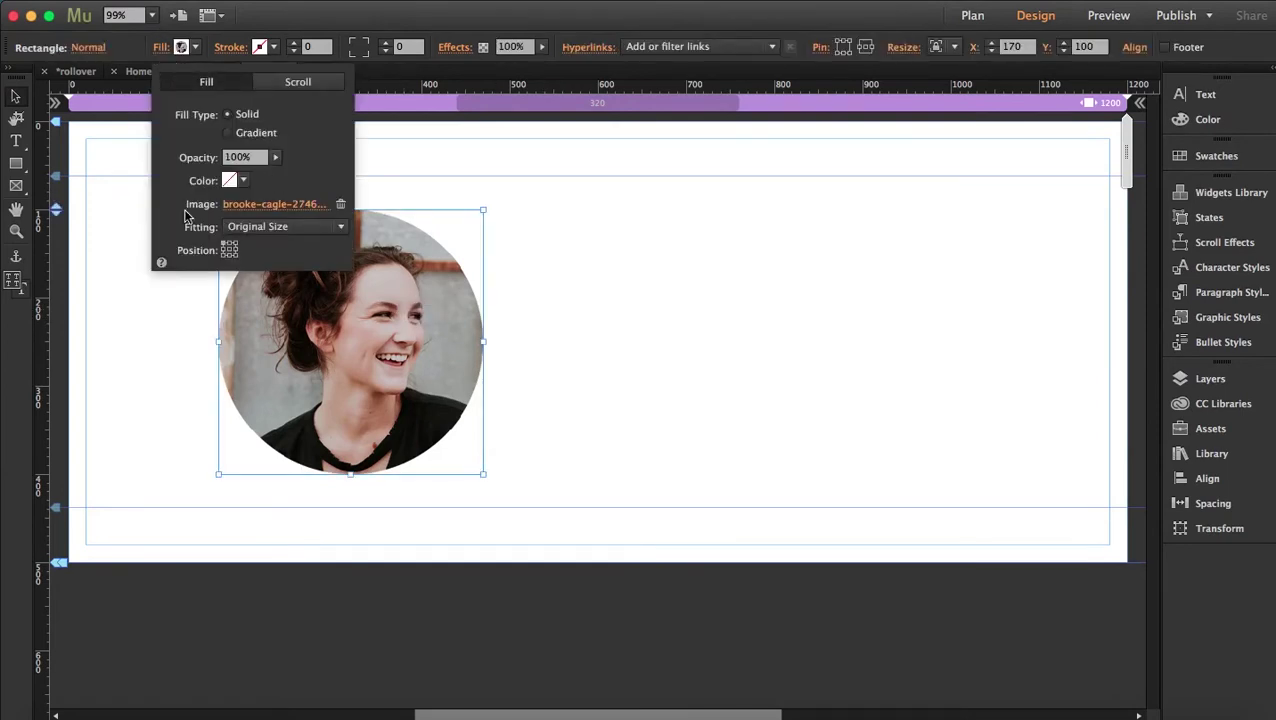
{"action": "left_click", "coordinate": [340, 227]}
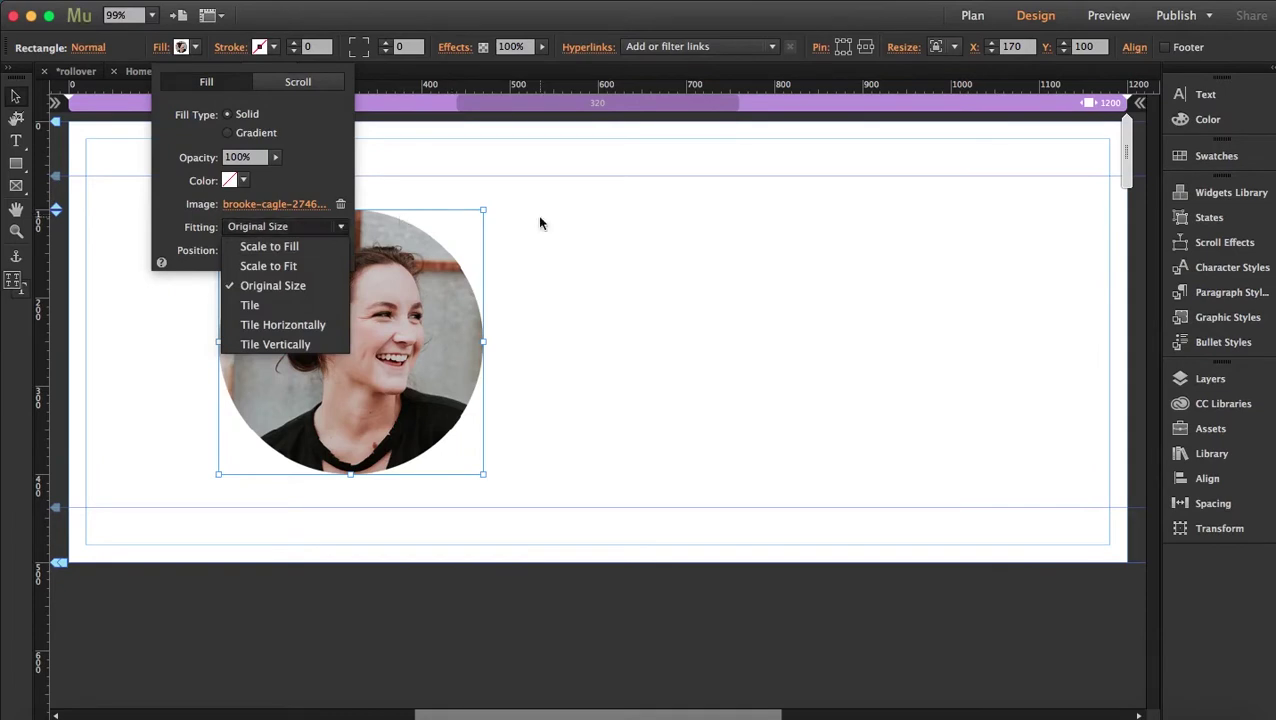
{"action": "left_click", "coordinate": [182, 47]}
{"action": "left_click", "coordinate": [255, 226]}
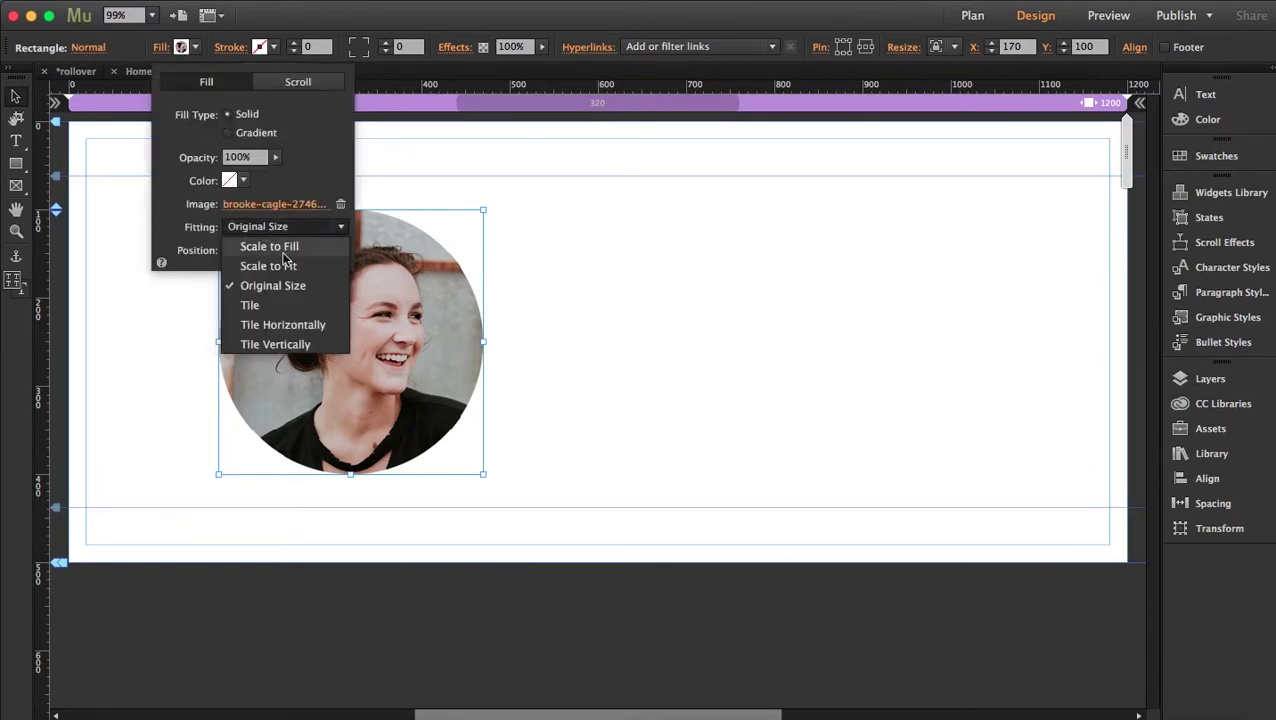
{"action": "left_click", "coordinate": [285, 246]}
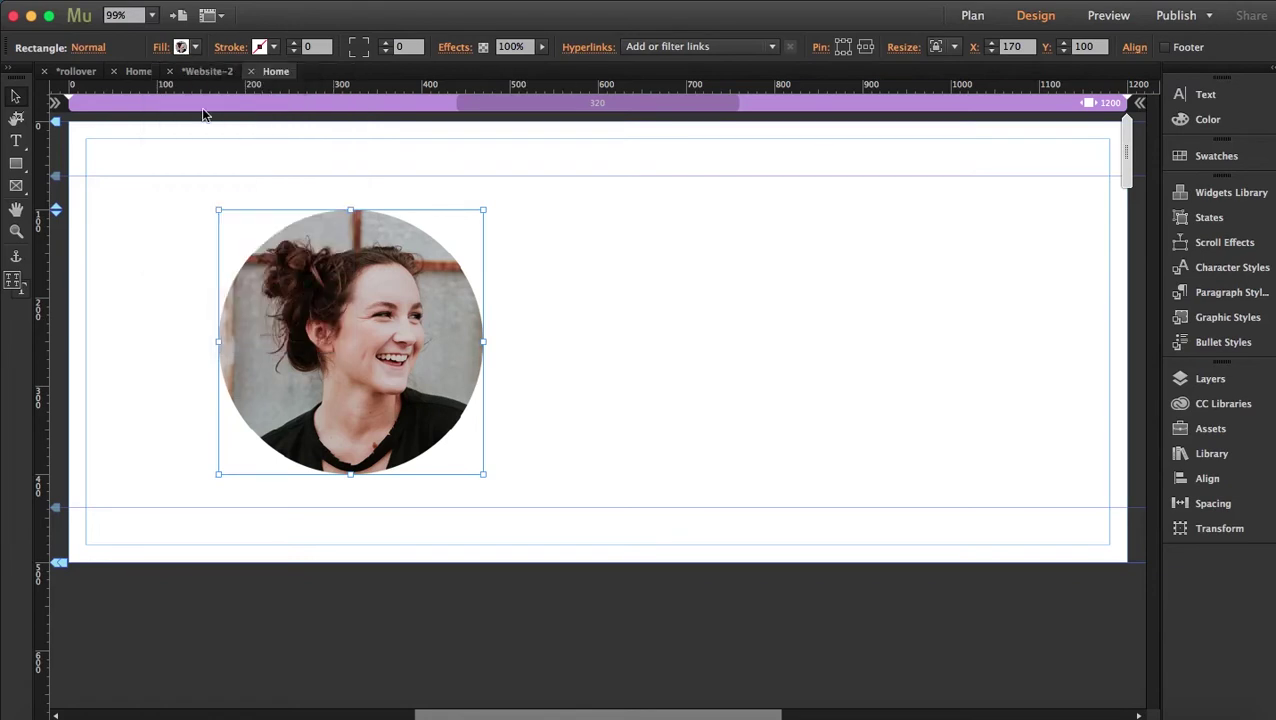
Check the Rollover state's fill settings, then reselect the portrait
{"action": "left_click", "coordinate": [88, 47]}
{"action": "left_click", "coordinate": [155, 111]}
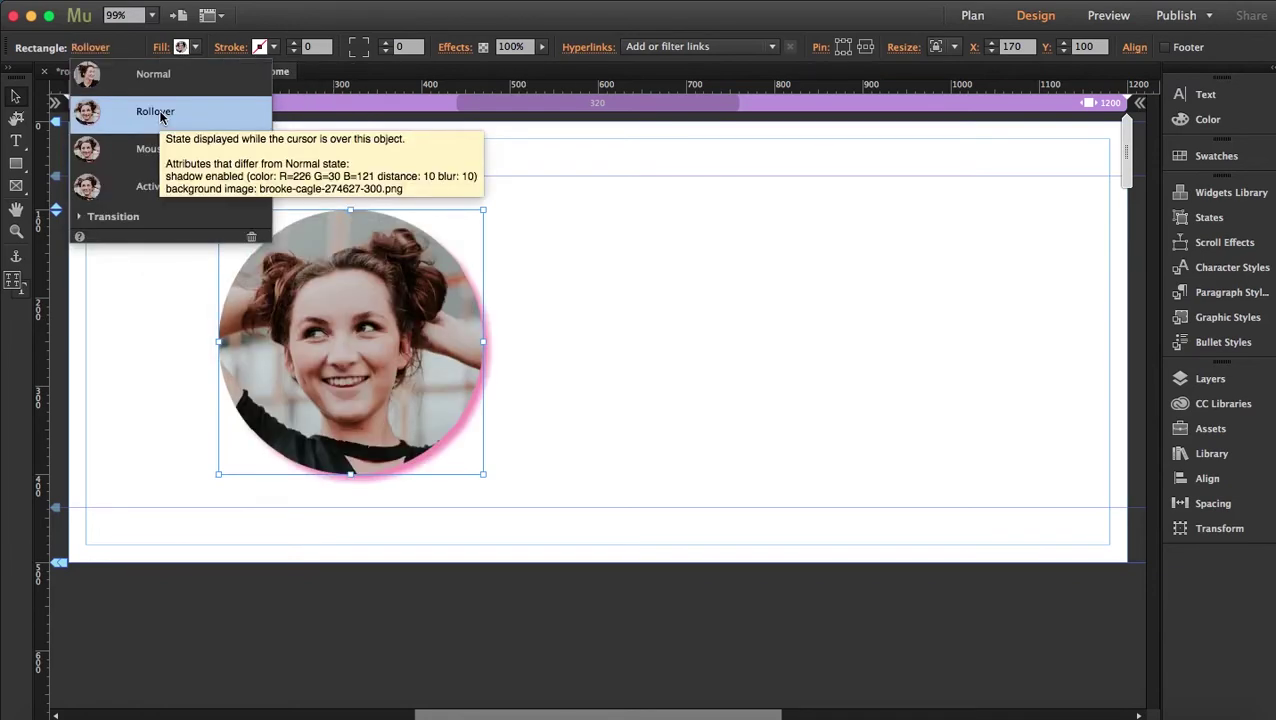
{"action": "left_click", "coordinate": [181, 47]}
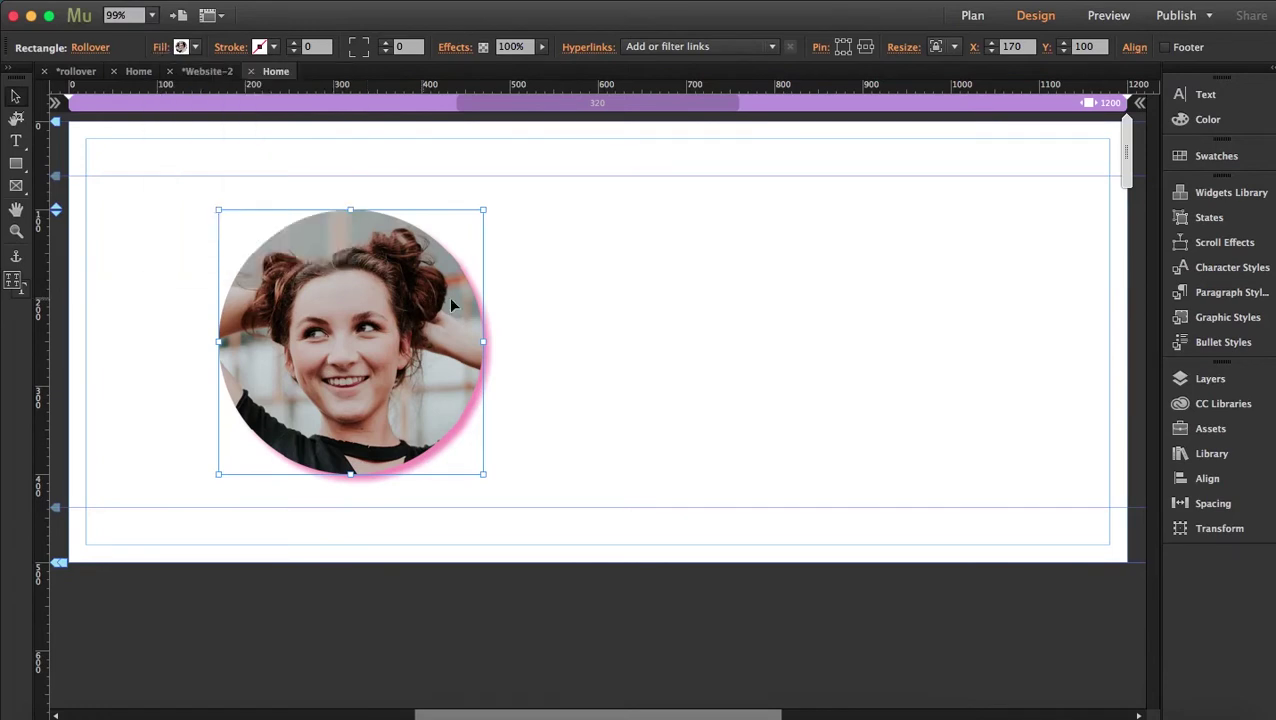
{"action": "left_click", "coordinate": [518, 315]}
{"action": "left_click", "coordinate": [378, 305]}
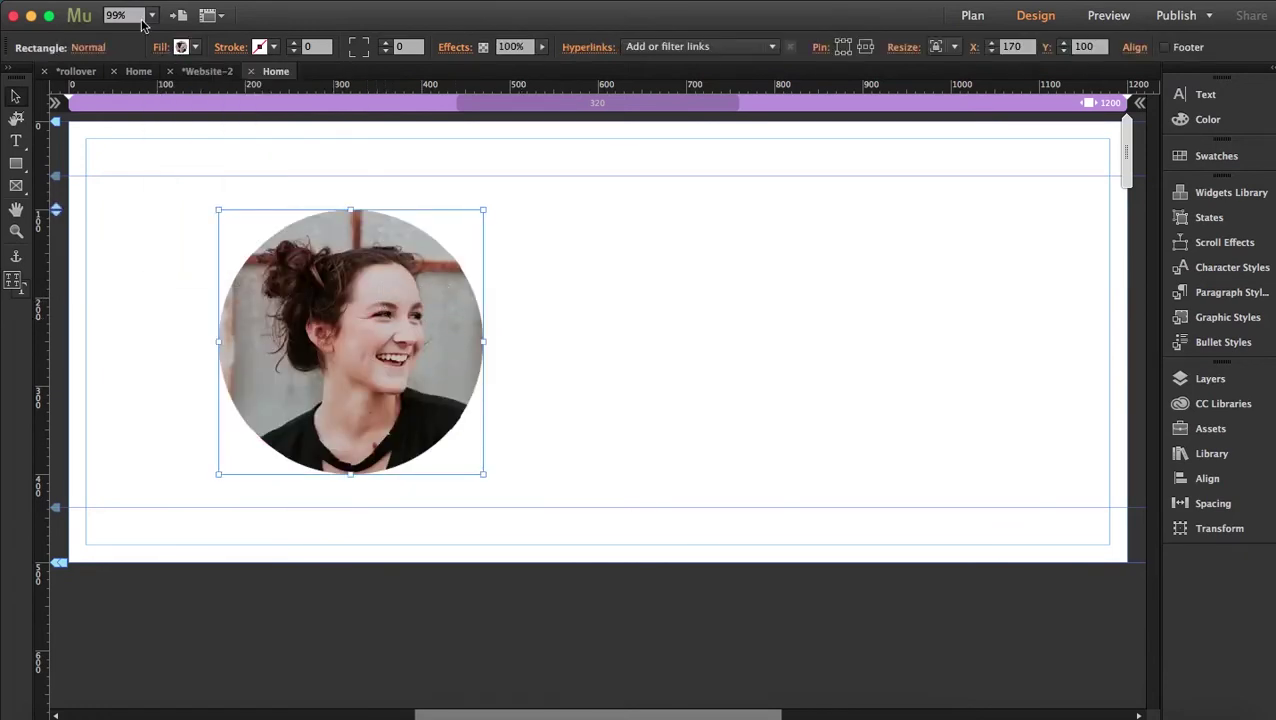
{"action": "left_click", "coordinate": [101, 45]}
In the Rollover state, drag the portrait frame slightly wider and taller
{"action": "left_click", "coordinate": [134, 117]}
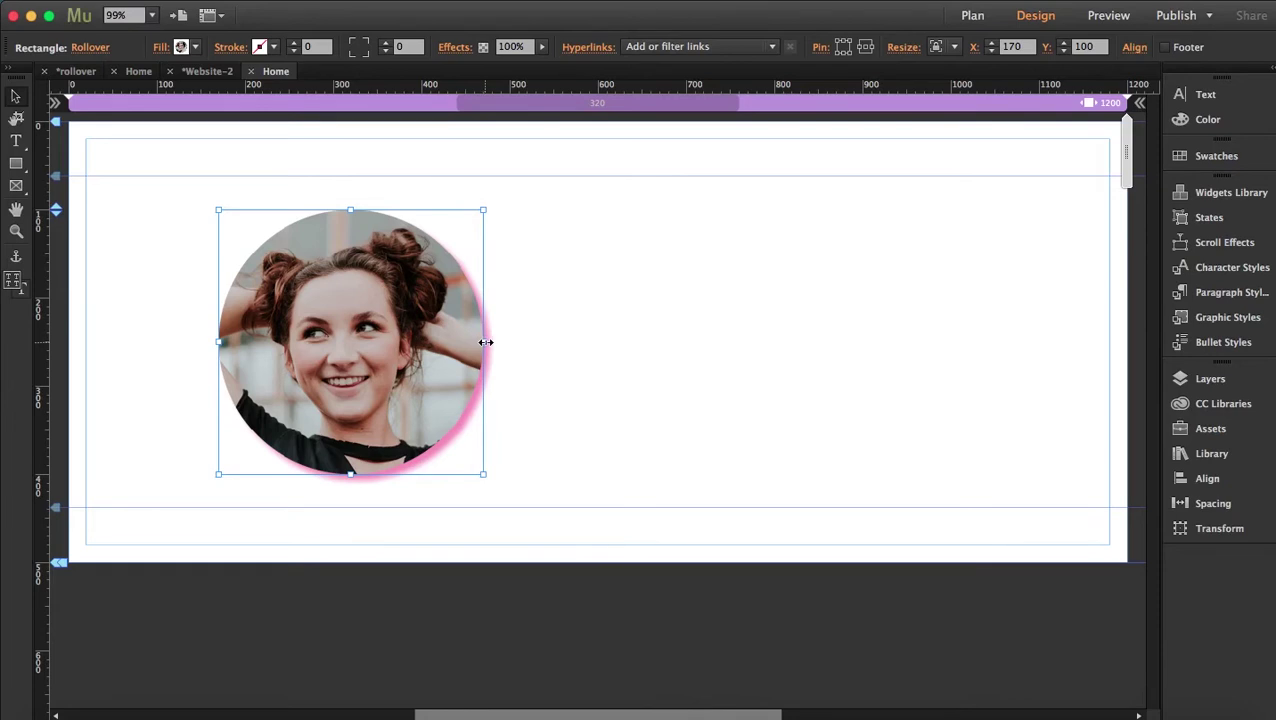
{"action": "left_click", "coordinate": [485, 343]}
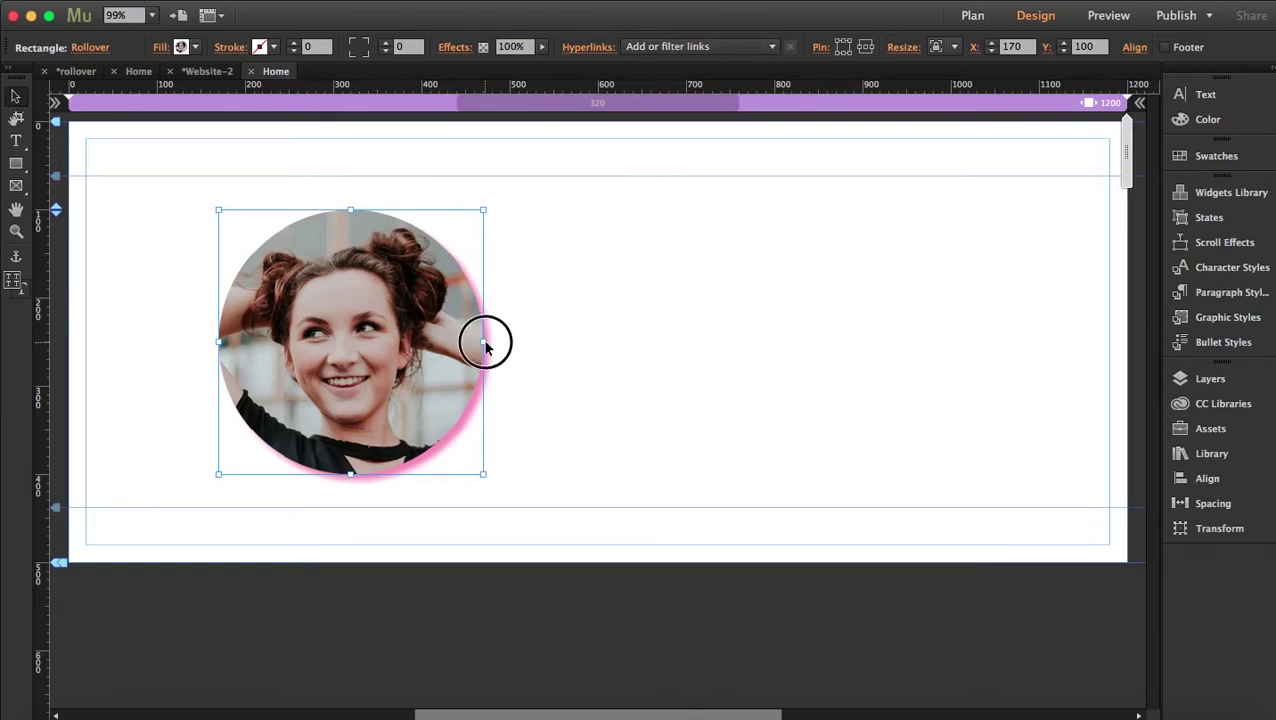
{"action": "left_click_drag", "start_coordinate": [485, 343], "coordinate": [497, 343]}
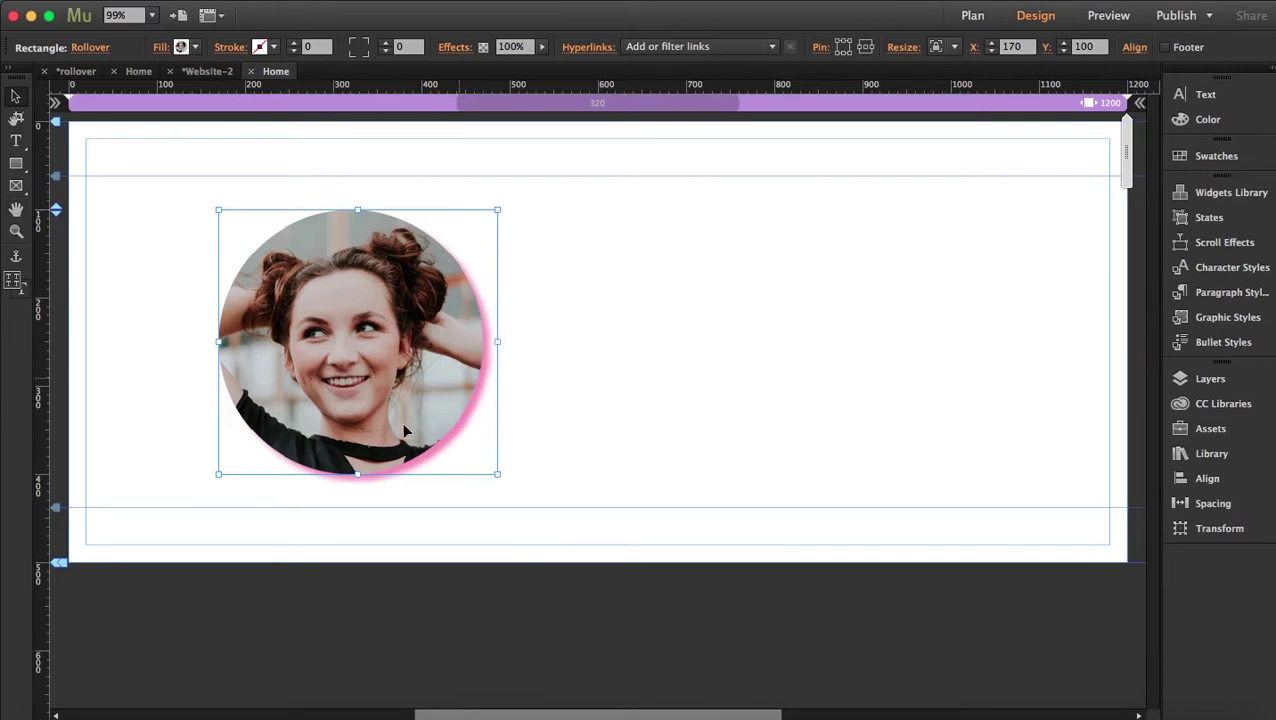
{"action": "left_click_drag", "start_coordinate": [359, 474], "coordinate": [359, 496]}
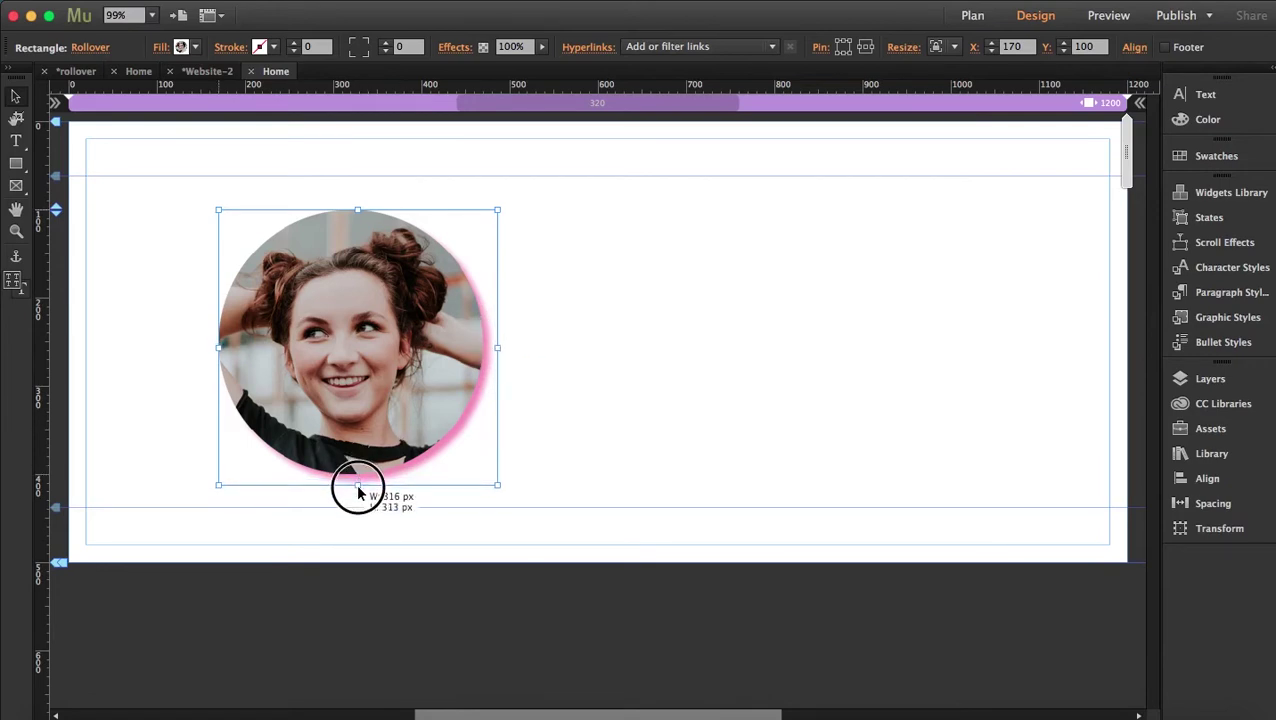
{"action": "left_click", "coordinate": [514, 415]}
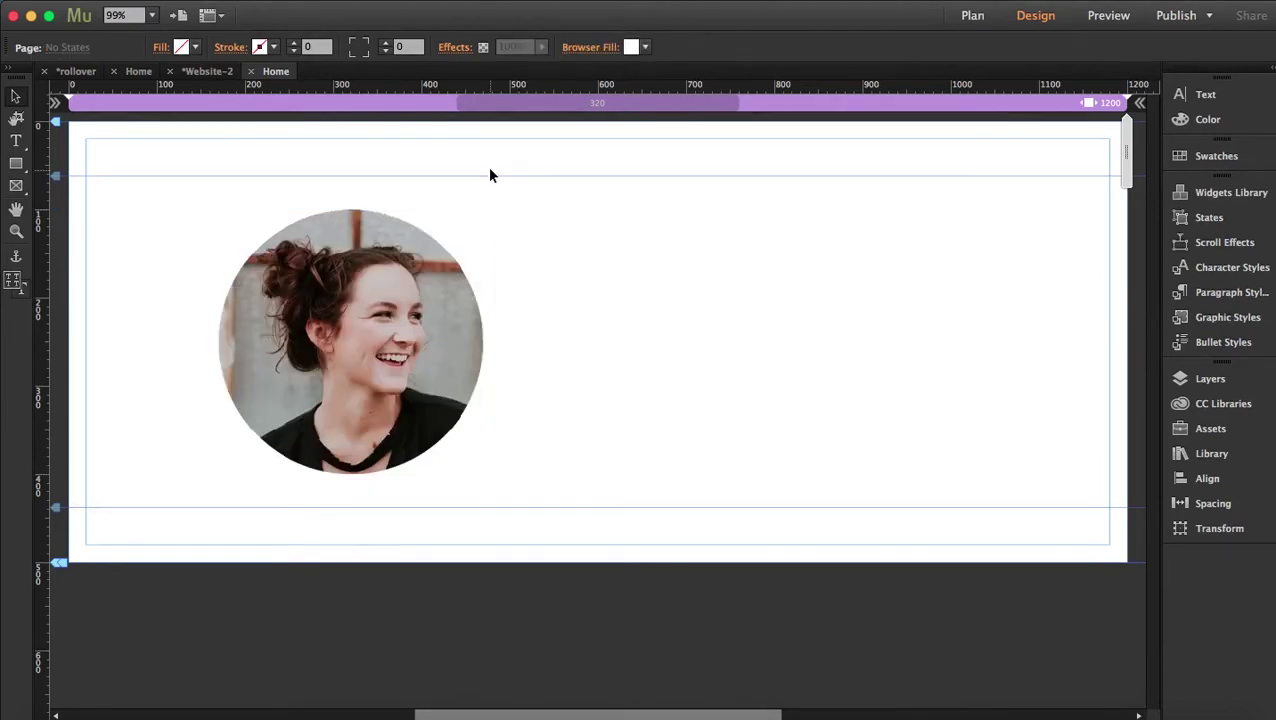
After a browser preview, enlarge the Rollover frame again to about 319 by 317
{"action": "left_click", "coordinate": [620, 326]}
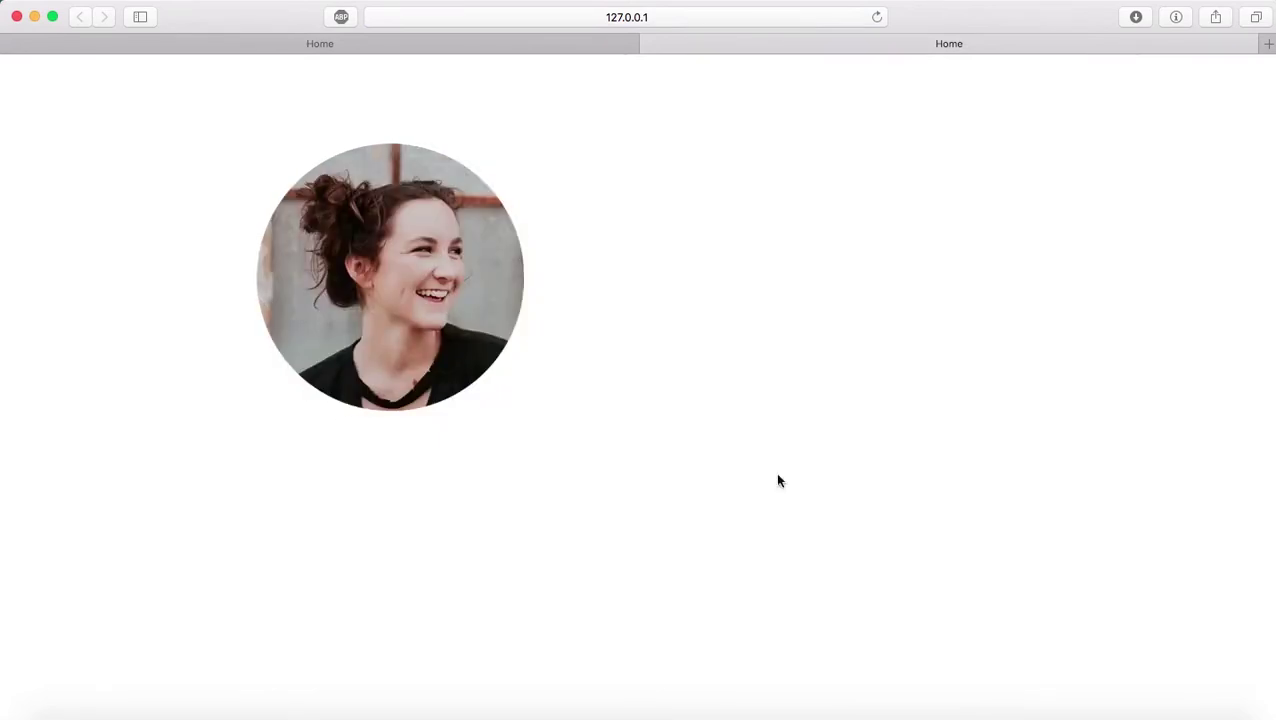
{"action": "left_click", "coordinate": [1050, 712]}
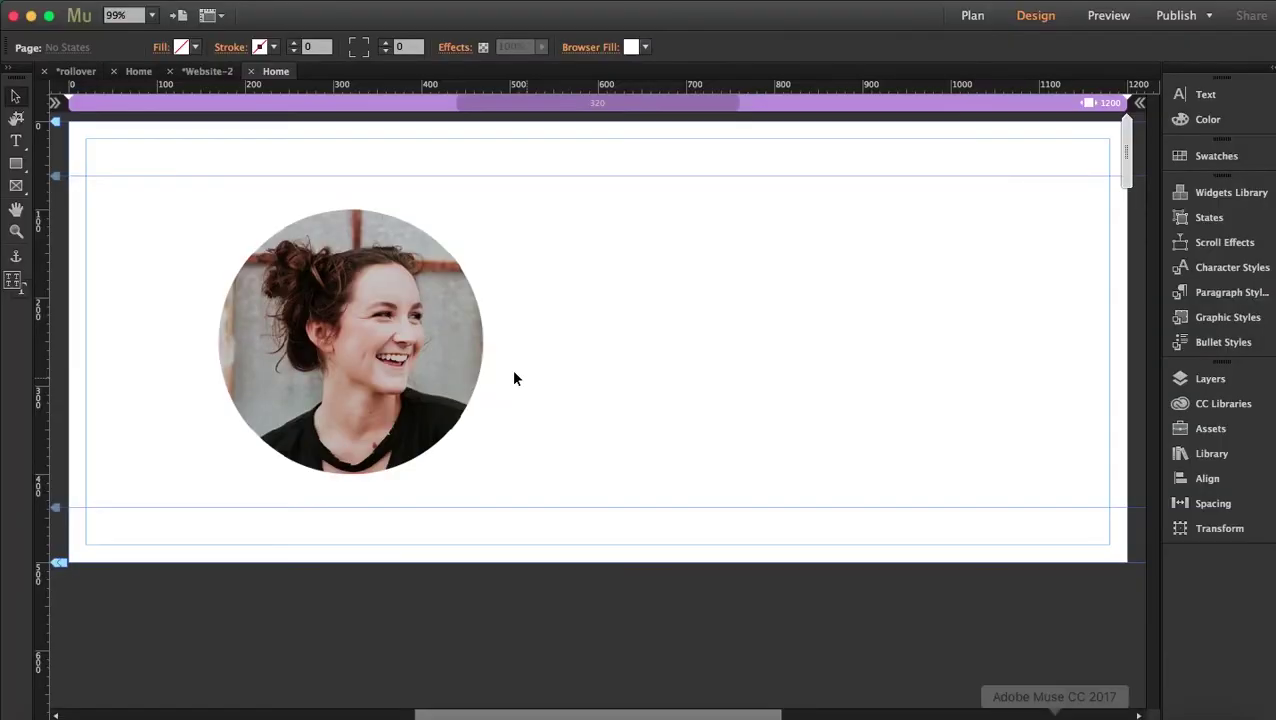
{"action": "left_click", "coordinate": [455, 369]}
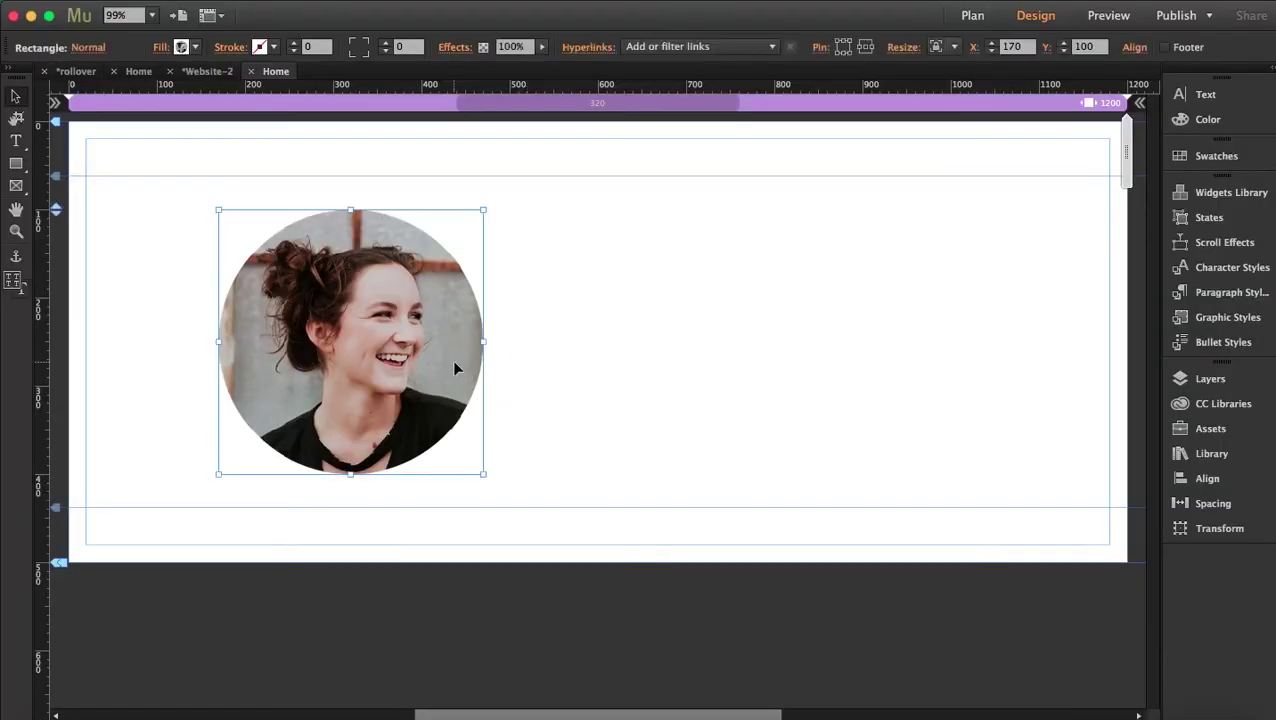
{"action": "left_click", "coordinate": [88, 47]}
{"action": "left_click", "coordinate": [155, 115]}
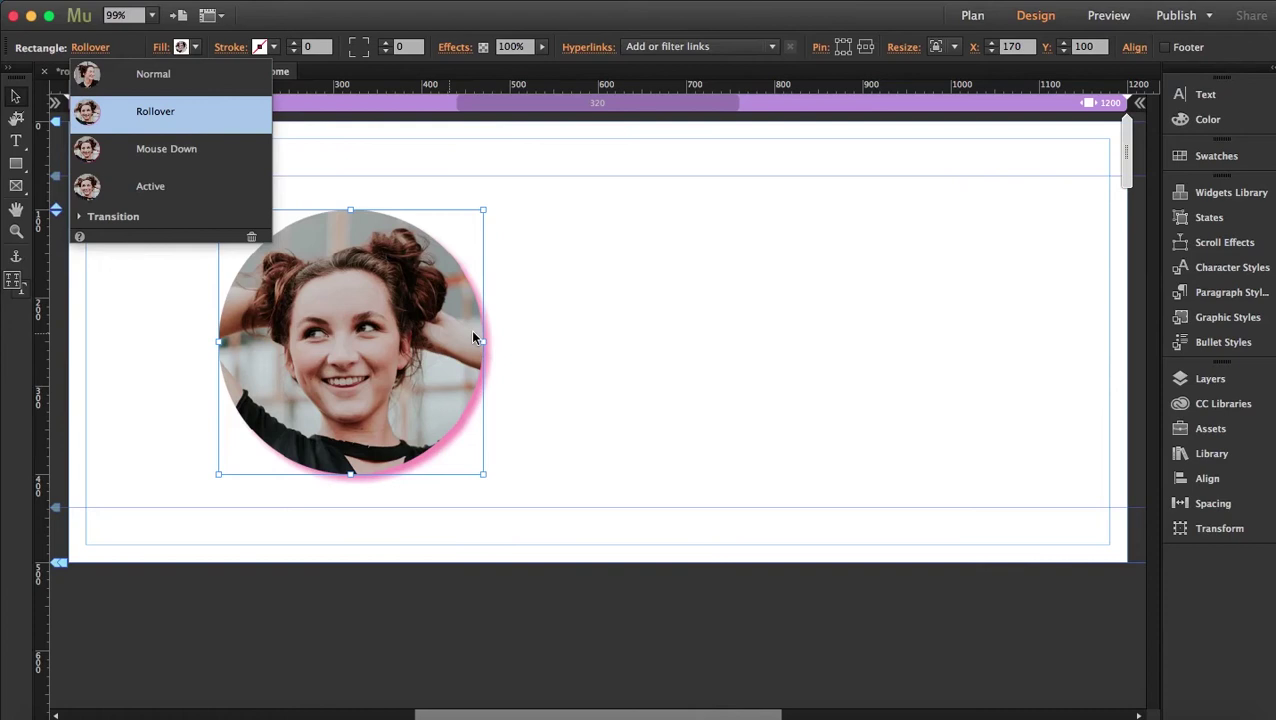
{"action": "left_click_drag", "start_coordinate": [484, 343], "coordinate": [502, 349]}
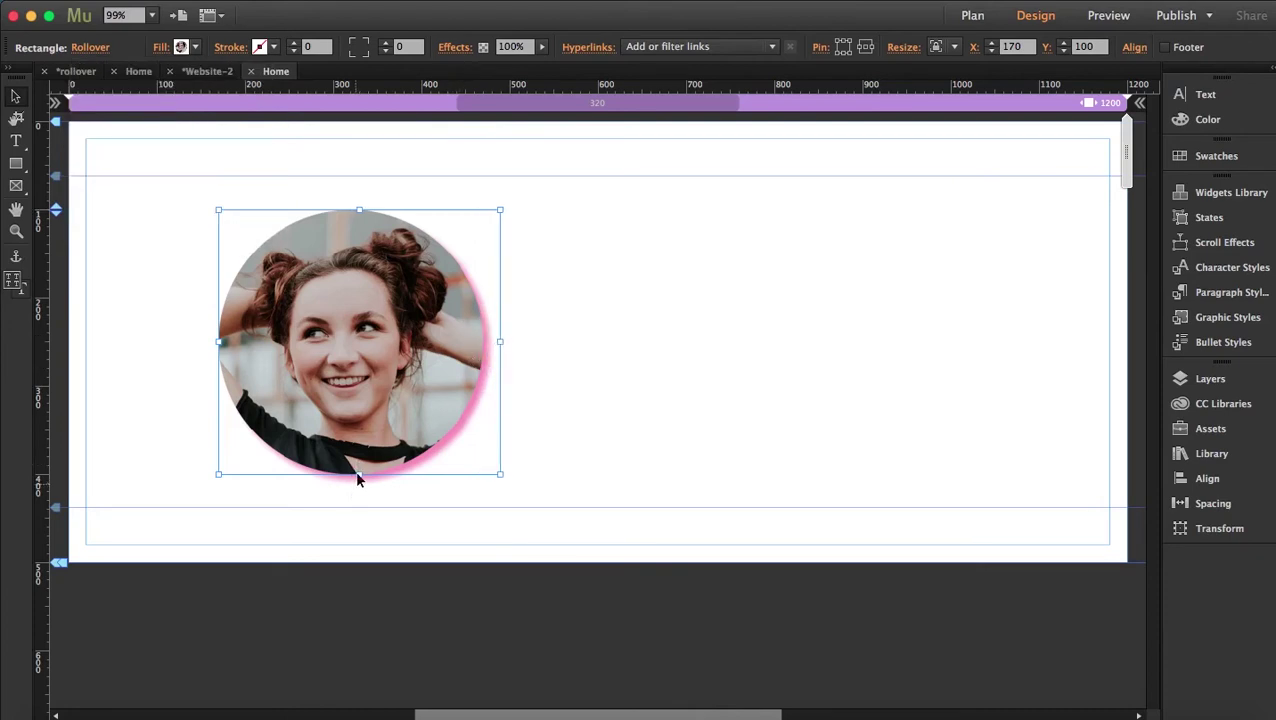
{"action": "left_click_drag", "start_coordinate": [358, 475], "coordinate": [360, 490]}
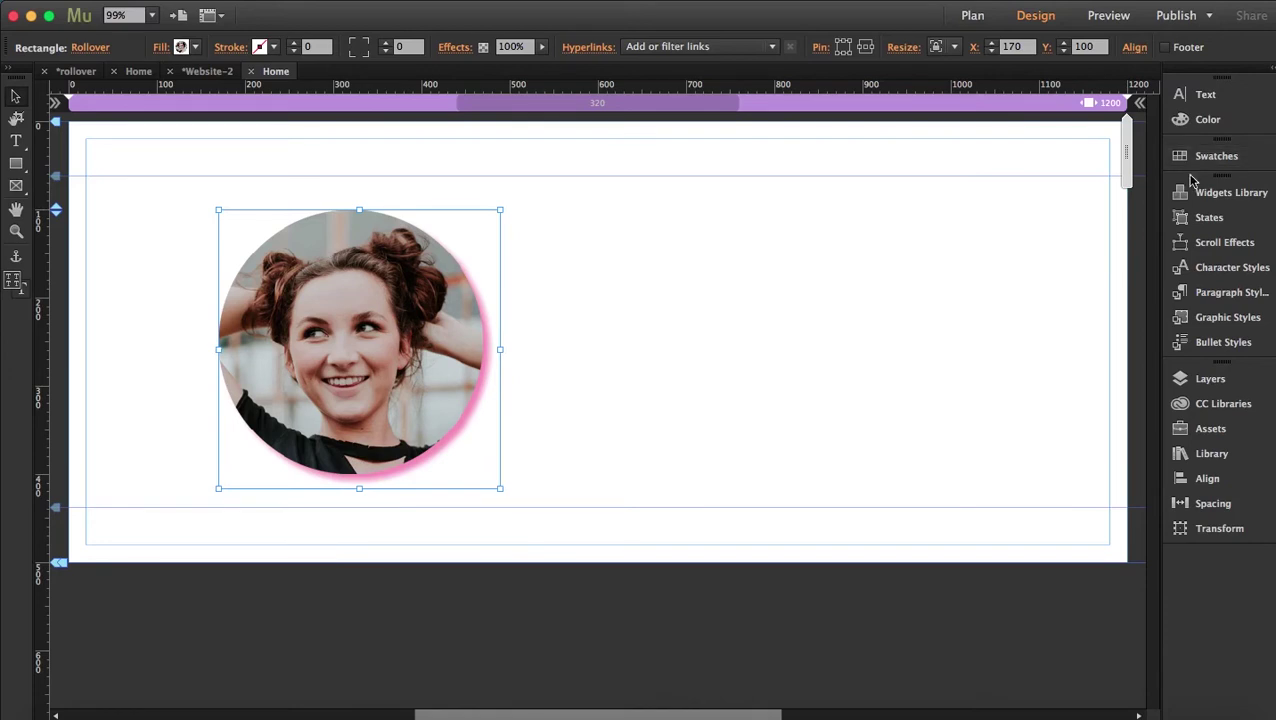
Turn on the state fade at Ease Out speed and check it in a browser preview
{"action": "left_click", "coordinate": [1205, 218]}
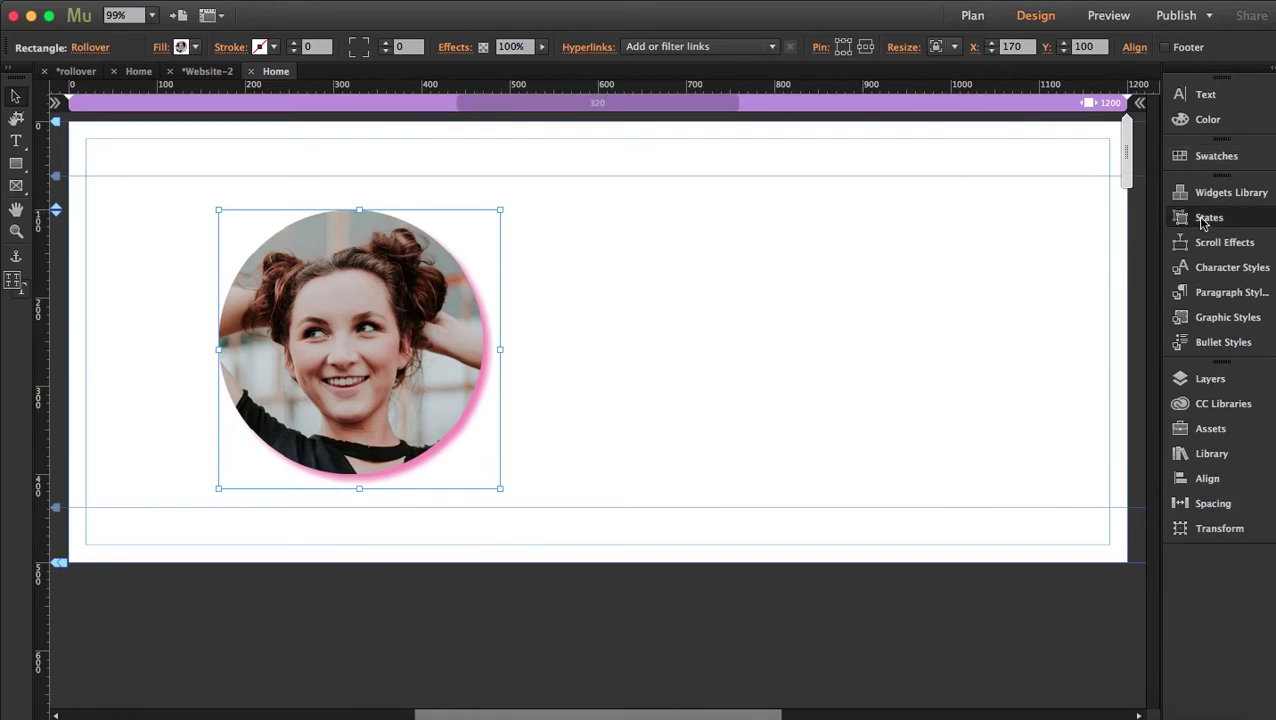
{"action": "left_click", "coordinate": [1041, 207]}
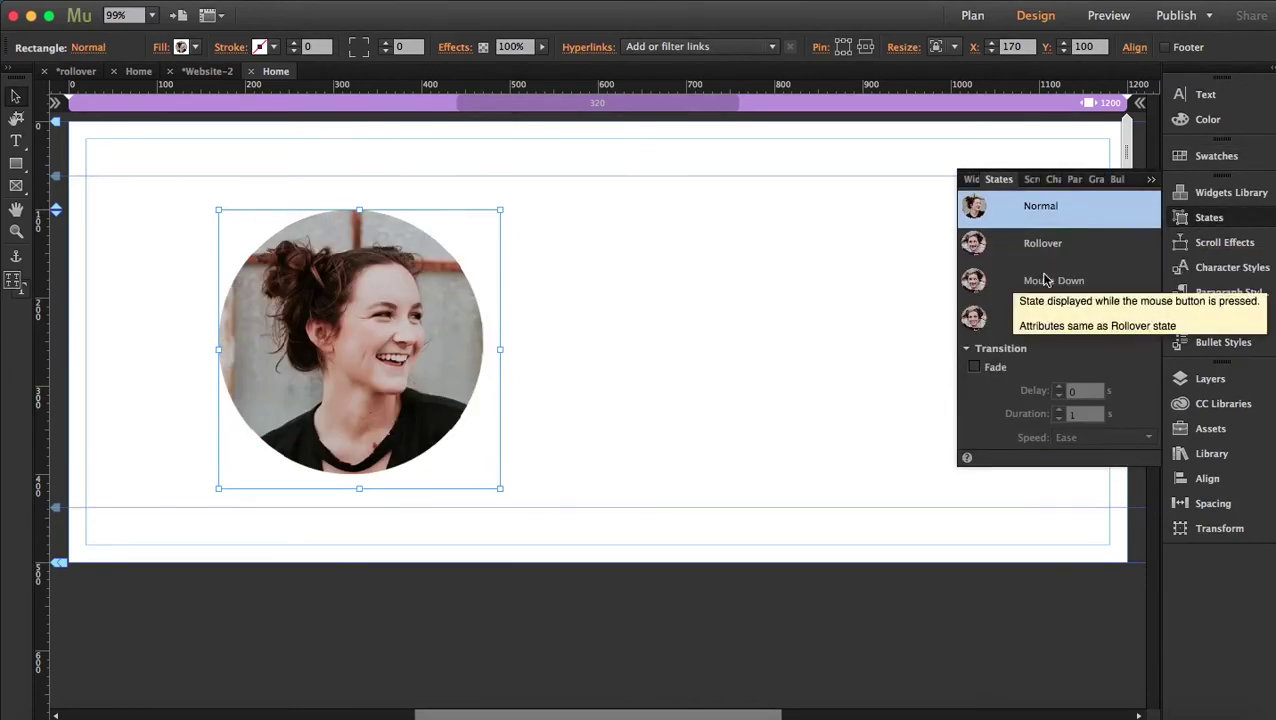
{"action": "left_click", "coordinate": [974, 367]}
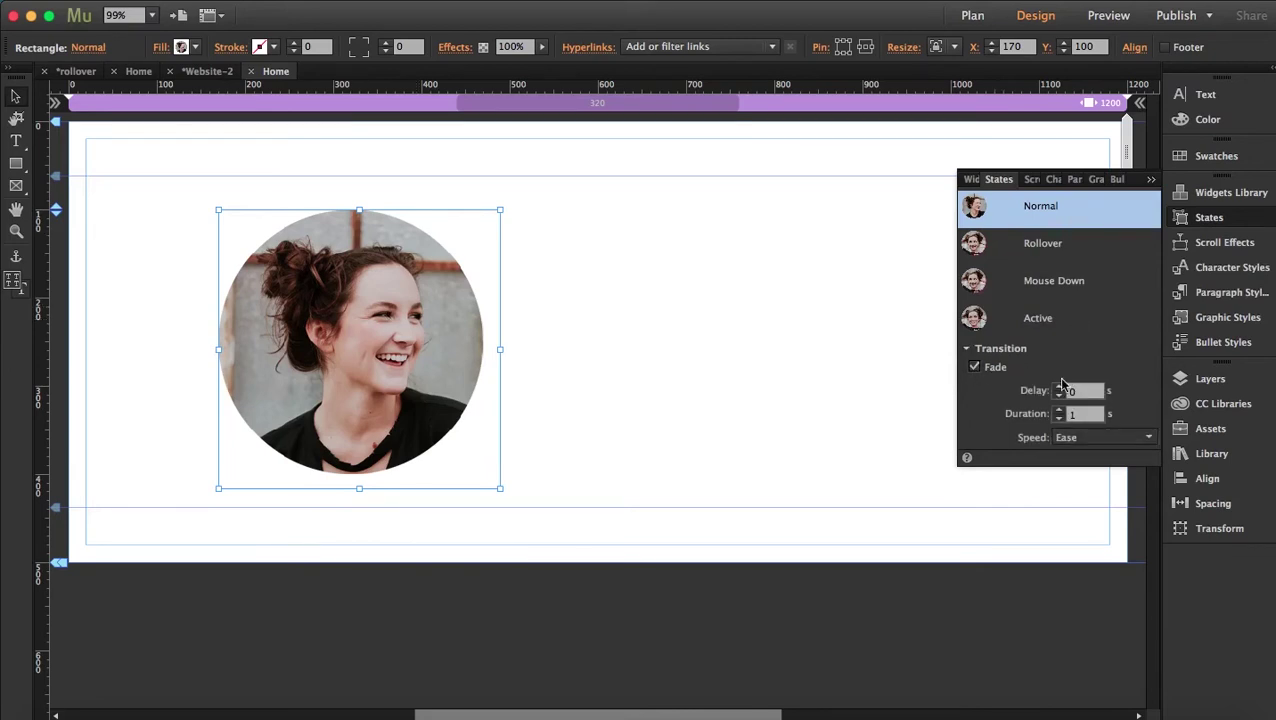
{"action": "left_click", "coordinate": [1112, 440]}
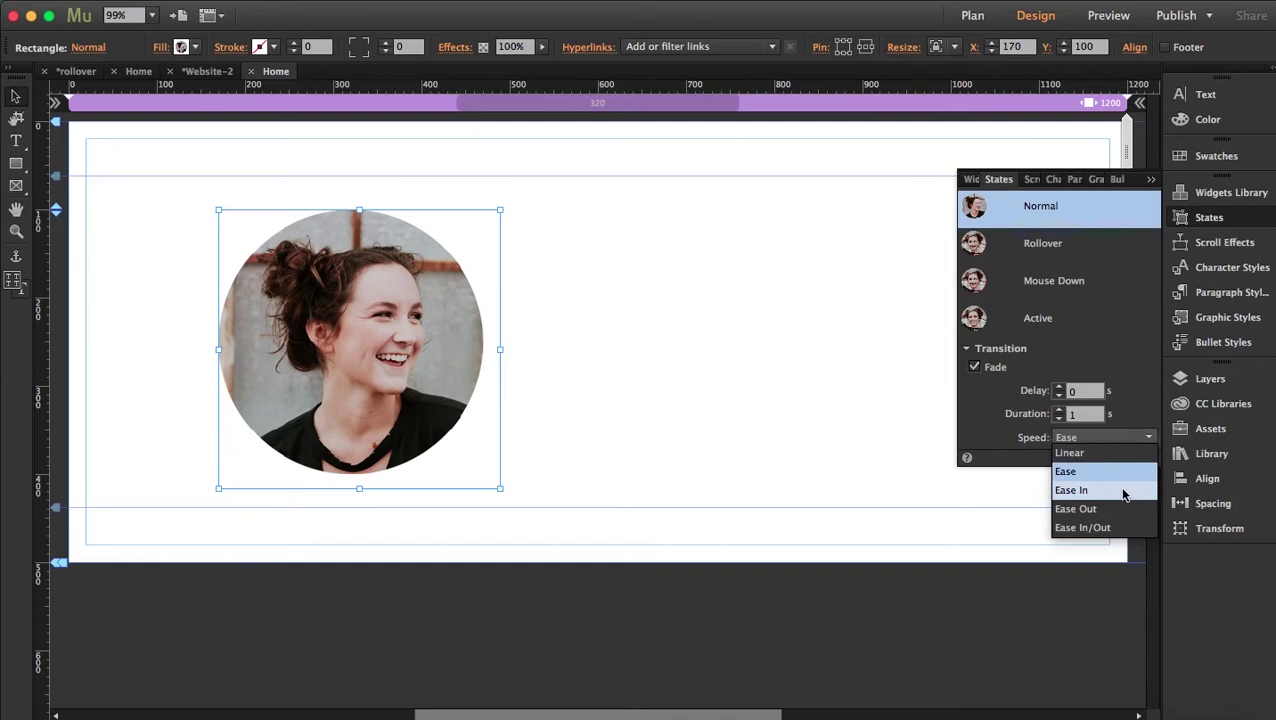
{"action": "left_click", "coordinate": [1050, 245]}
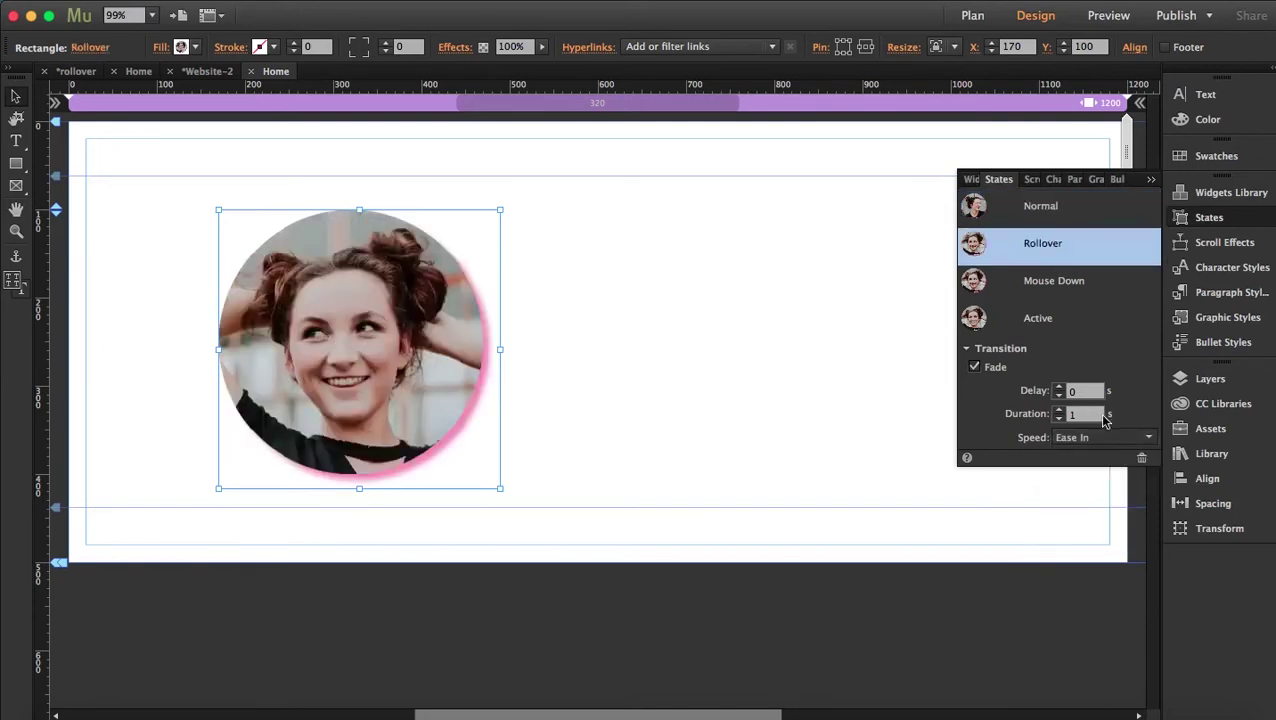
{"action": "left_click", "coordinate": [1114, 438]}
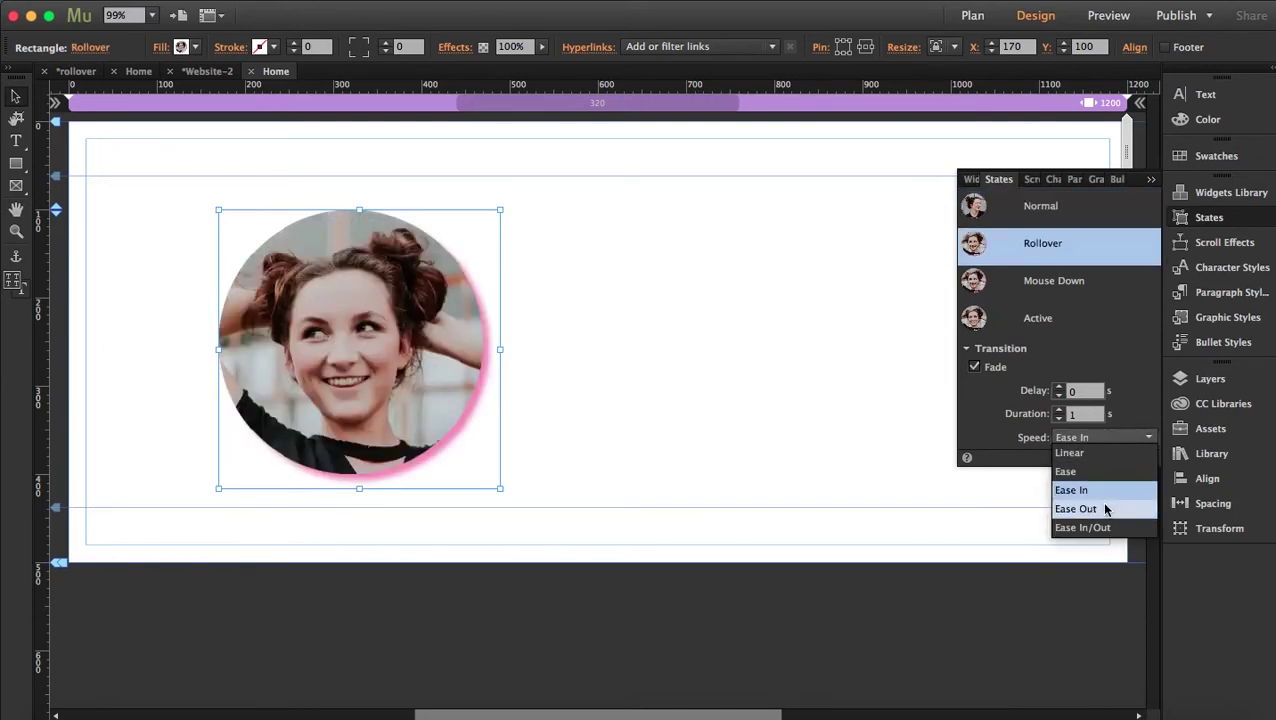
{"action": "left_click", "coordinate": [1105, 509]}
{"action": "left_click", "coordinate": [806, 425]}
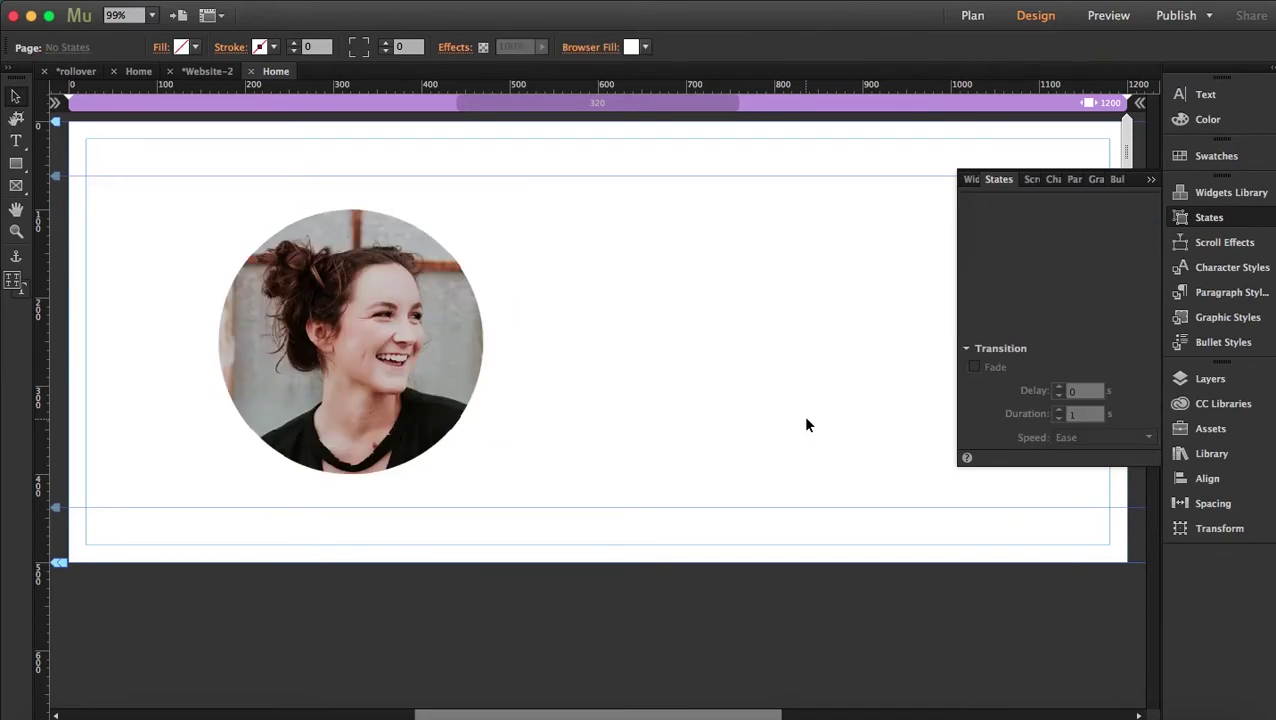
{"action": "key", "text": "super+alt+e"}
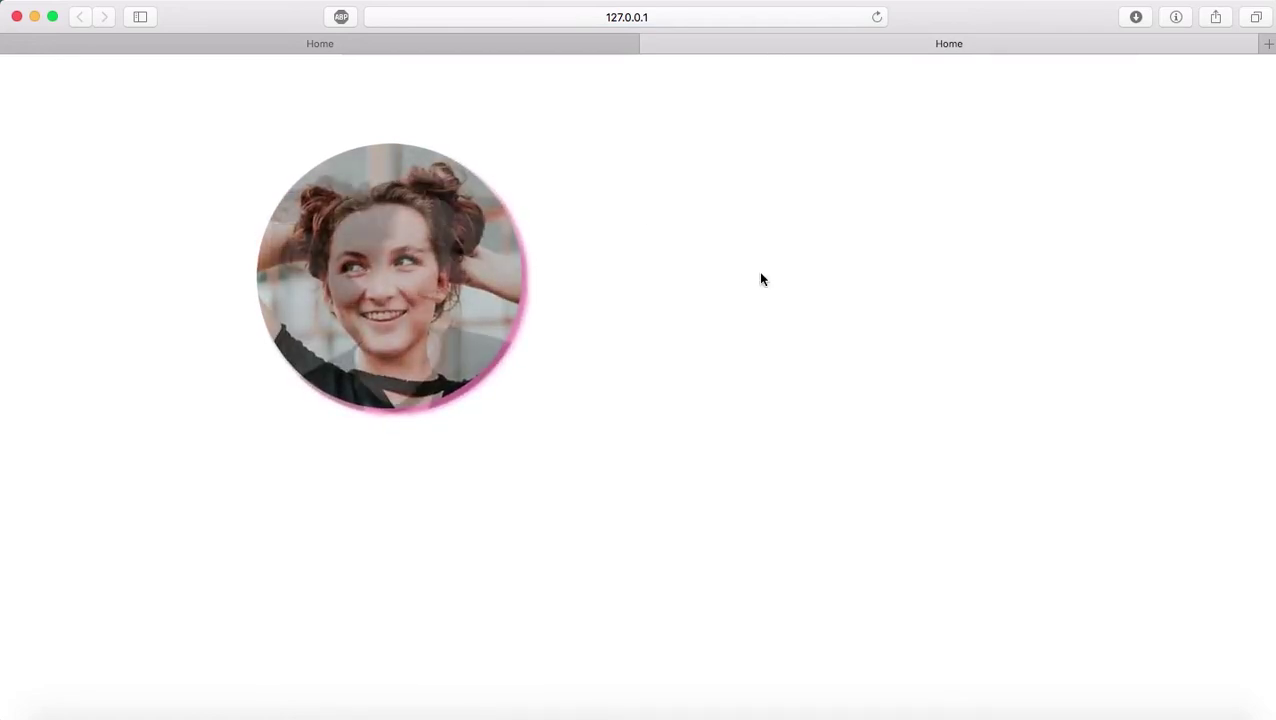
{"action": "left_click", "coordinate": [1054, 712]}
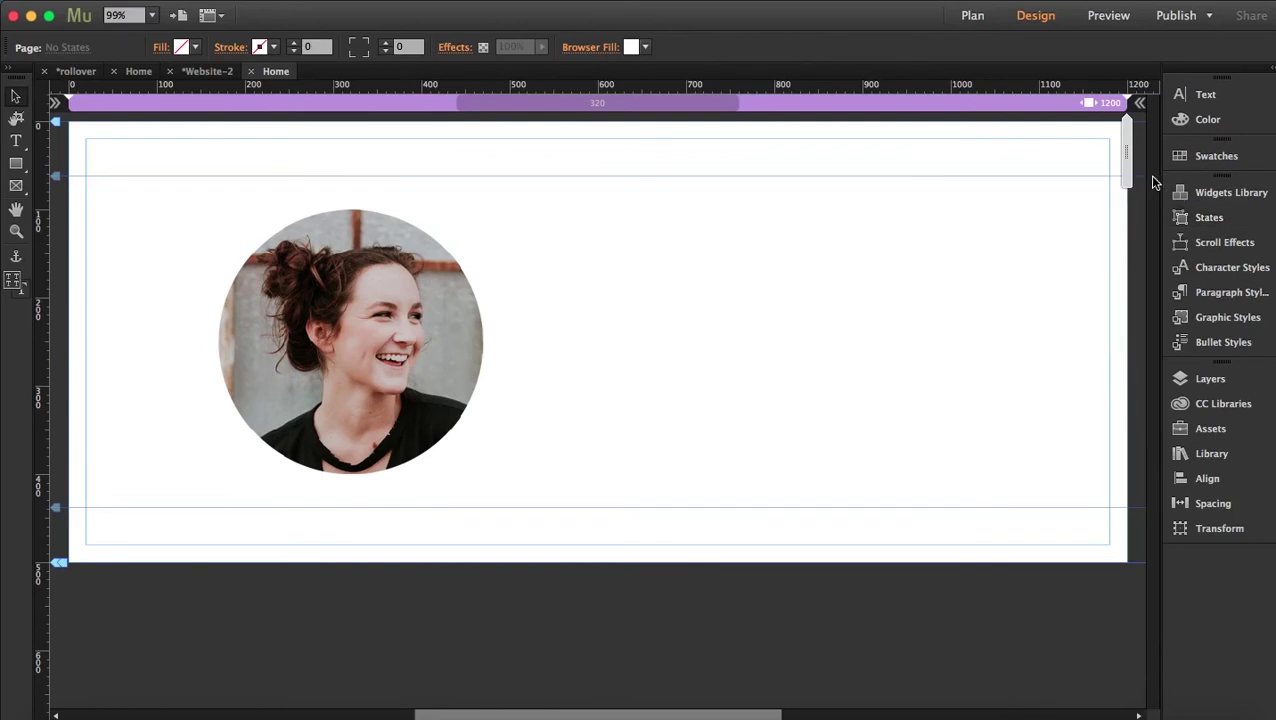
Draw a rectangle right of the portrait filled with autumn-goodman-242822-600.jpg, fitted with Scale to Fit
{"action": "left_click", "coordinate": [16, 163]}
{"action": "left_click_drag", "start_coordinate": [595, 231], "coordinate": [984, 489]}
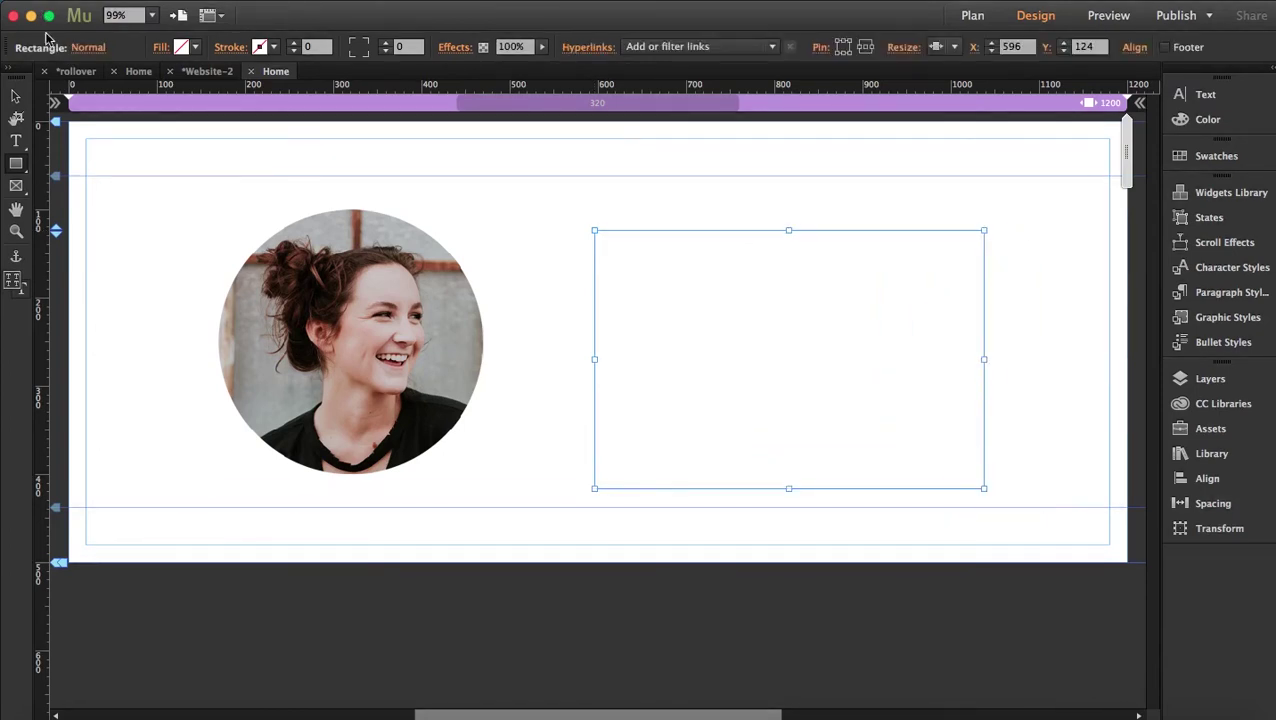
{"action": "left_click", "coordinate": [160, 47]}
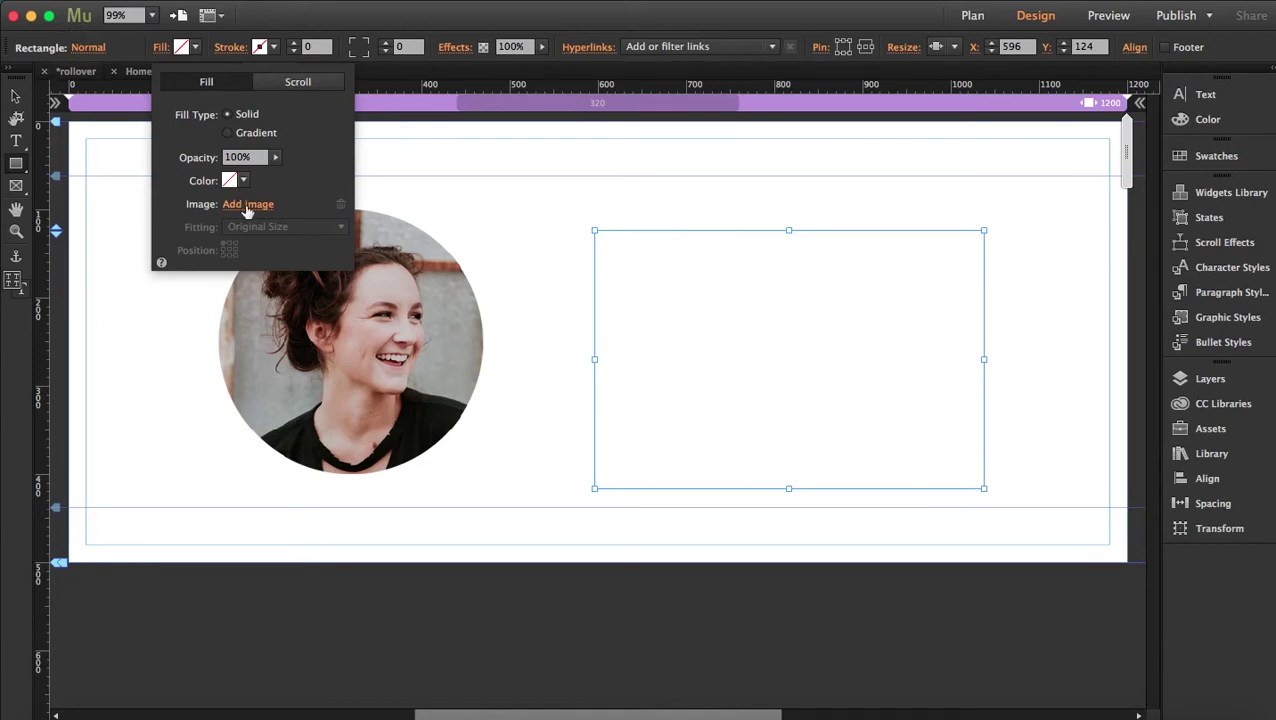
{"action": "left_click", "coordinate": [247, 205]}
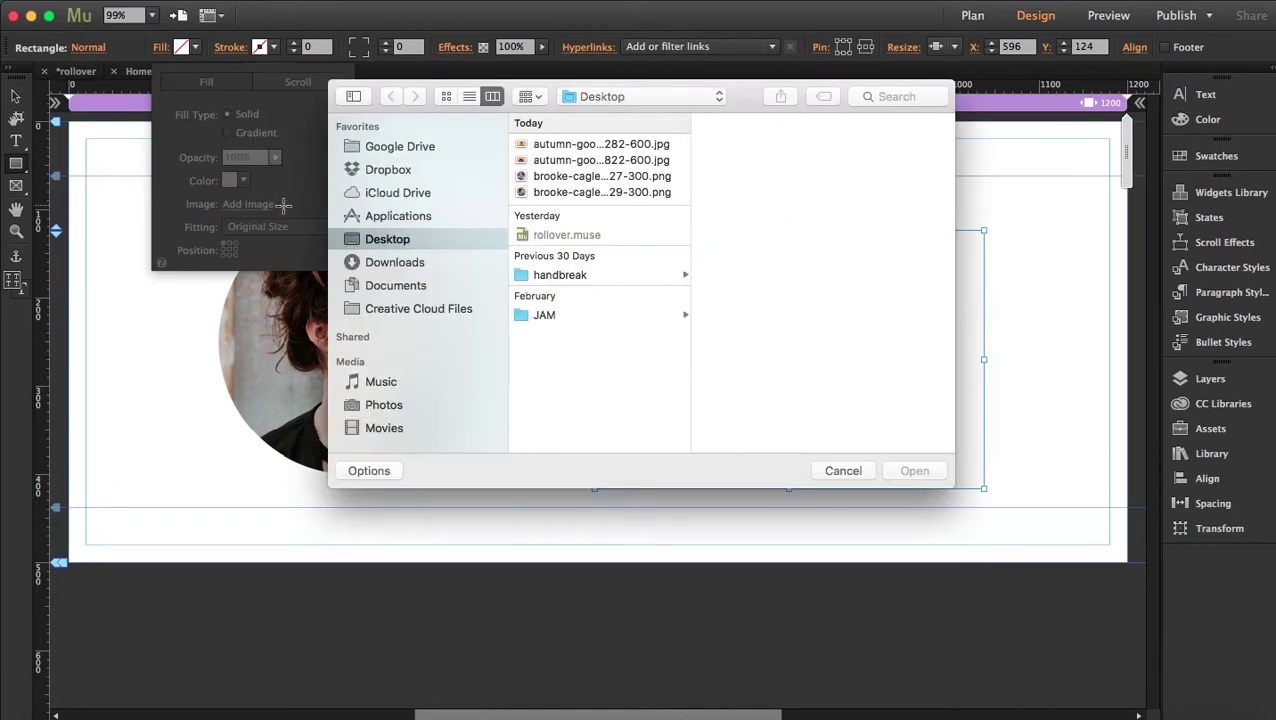
{"action": "left_click", "coordinate": [560, 161]}
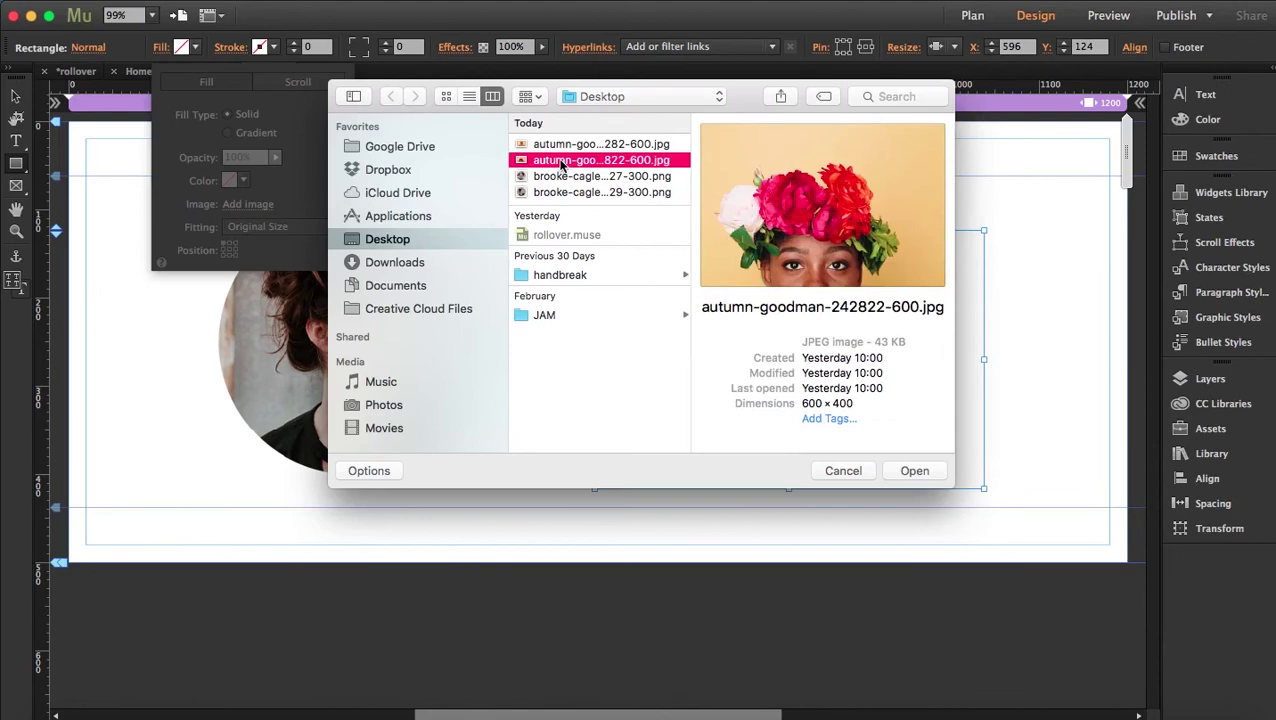
{"action": "double_click", "coordinate": [561, 163]}
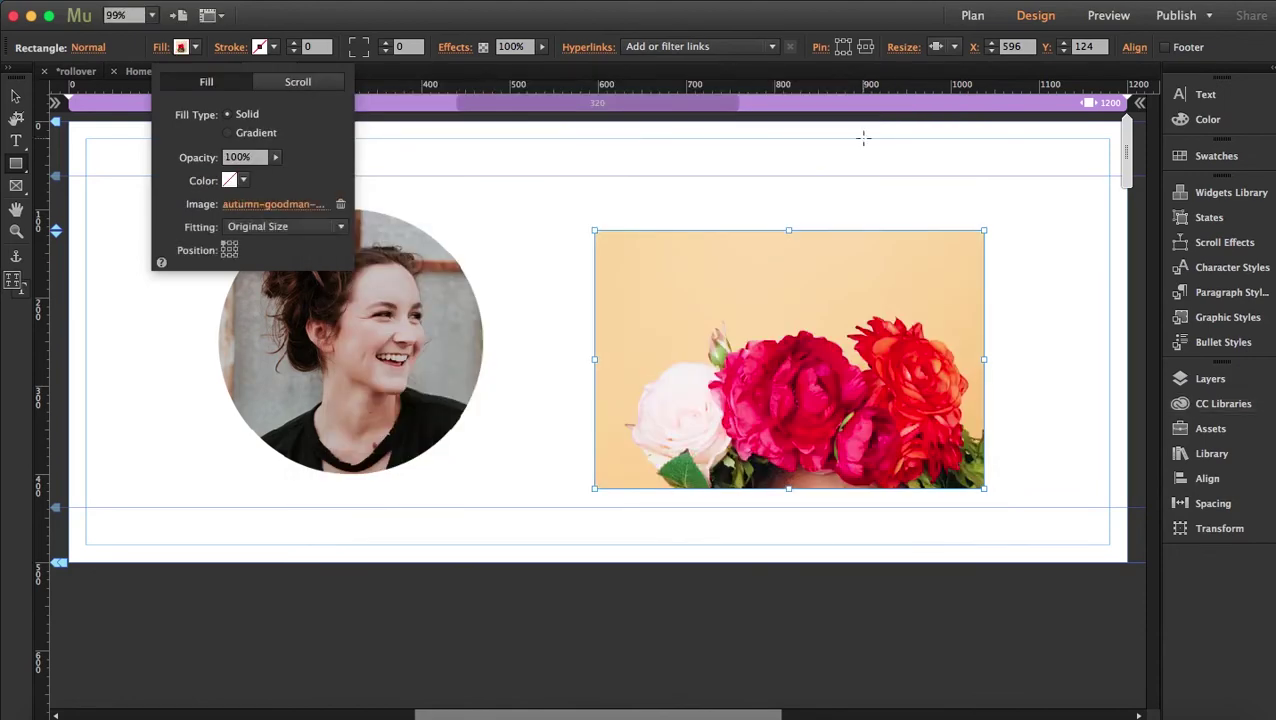
{"action": "left_click", "coordinate": [305, 228]}
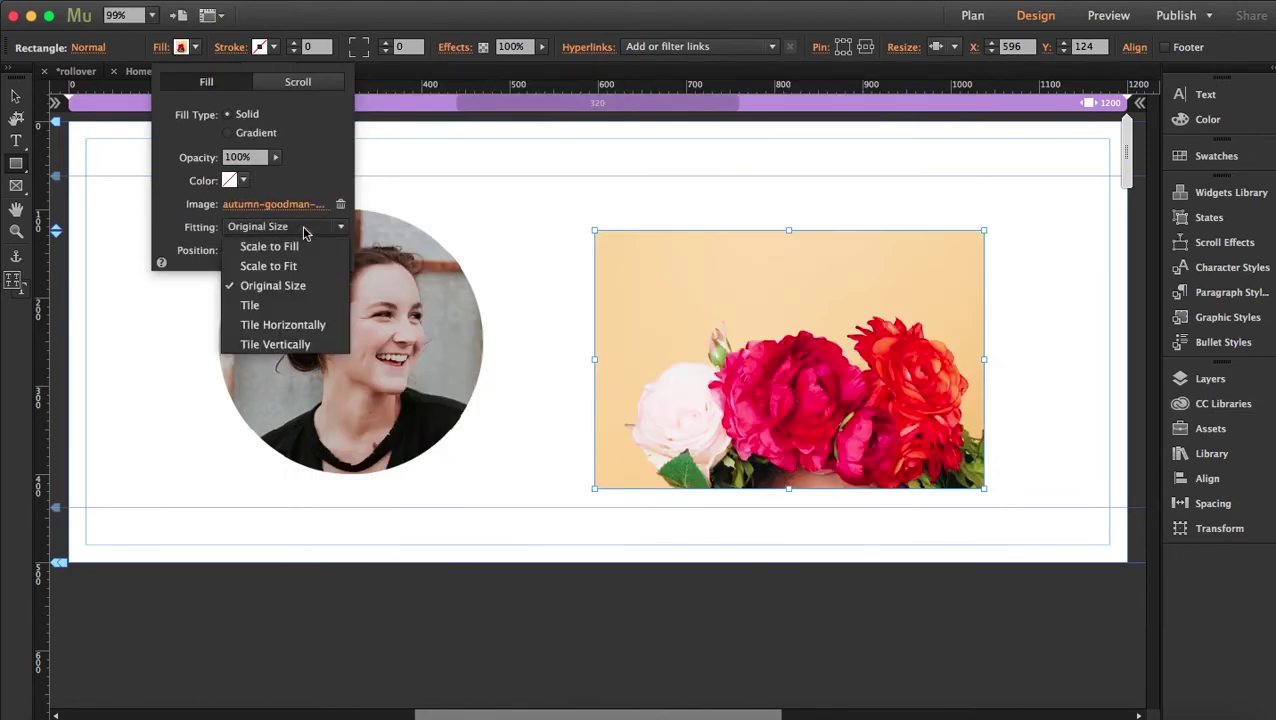
{"action": "left_click", "coordinate": [310, 265]}
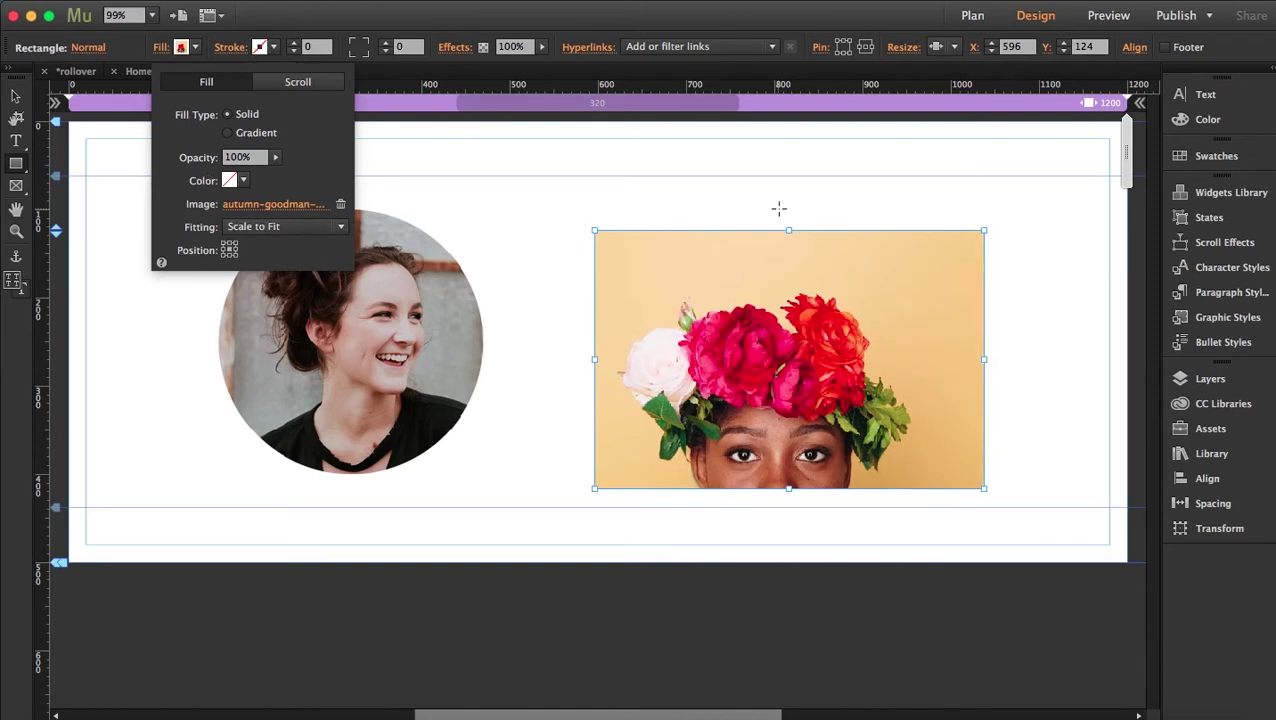
Make the smiling flower-crown photo the rectangle's Rollover-state fill image
{"action": "left_click", "coordinate": [90, 48]}
{"action": "left_click", "coordinate": [165, 110]}
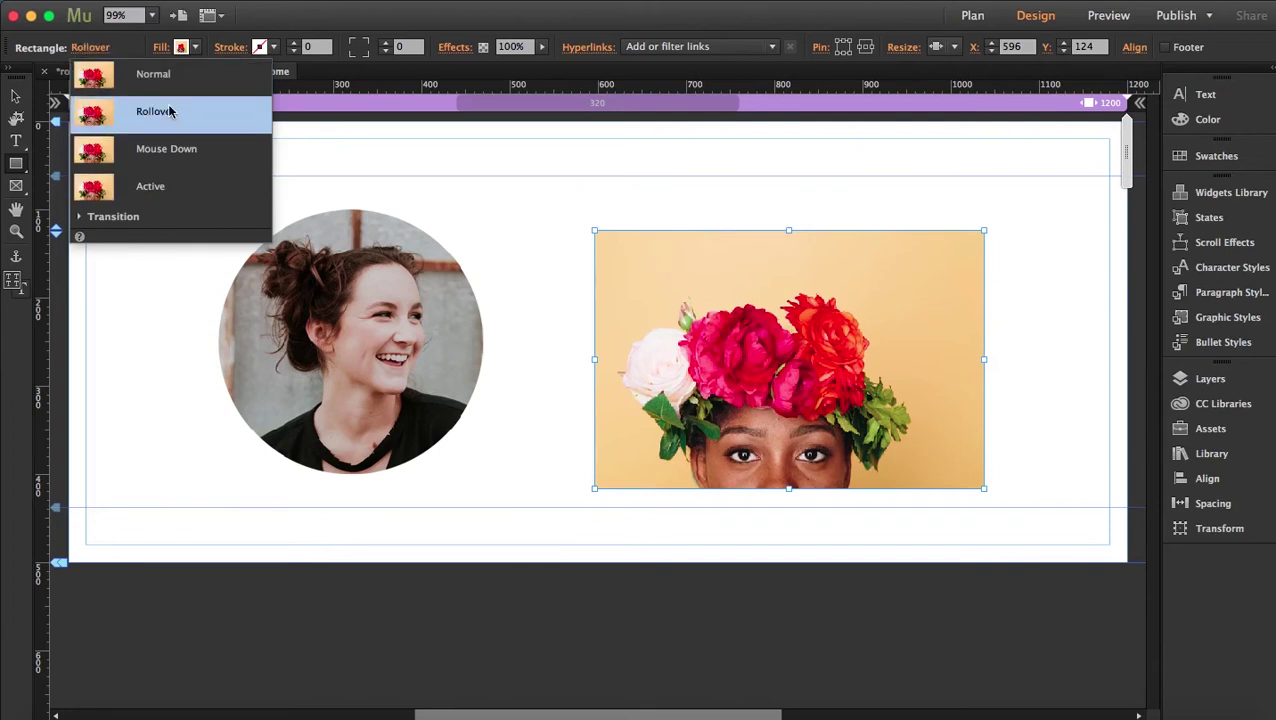
{"action": "left_click", "coordinate": [161, 47]}
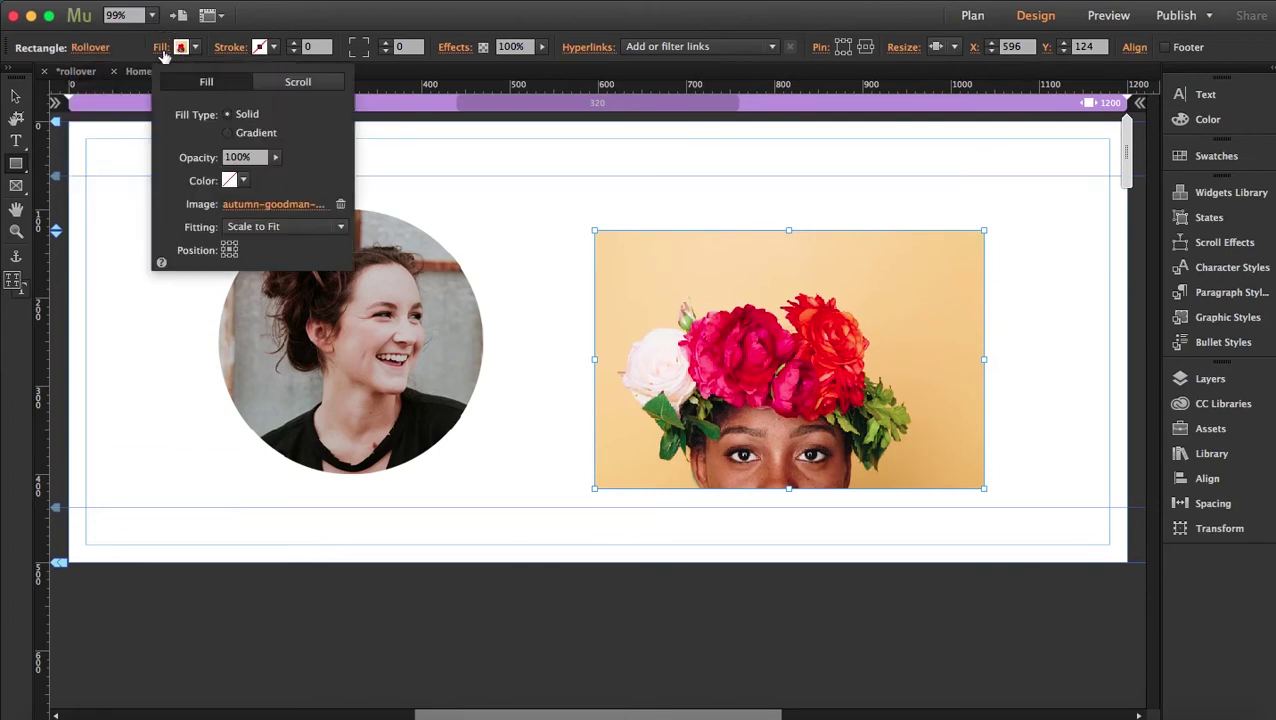
{"action": "left_click", "coordinate": [285, 206]}
{"action": "left_click", "coordinate": [614, 147]}
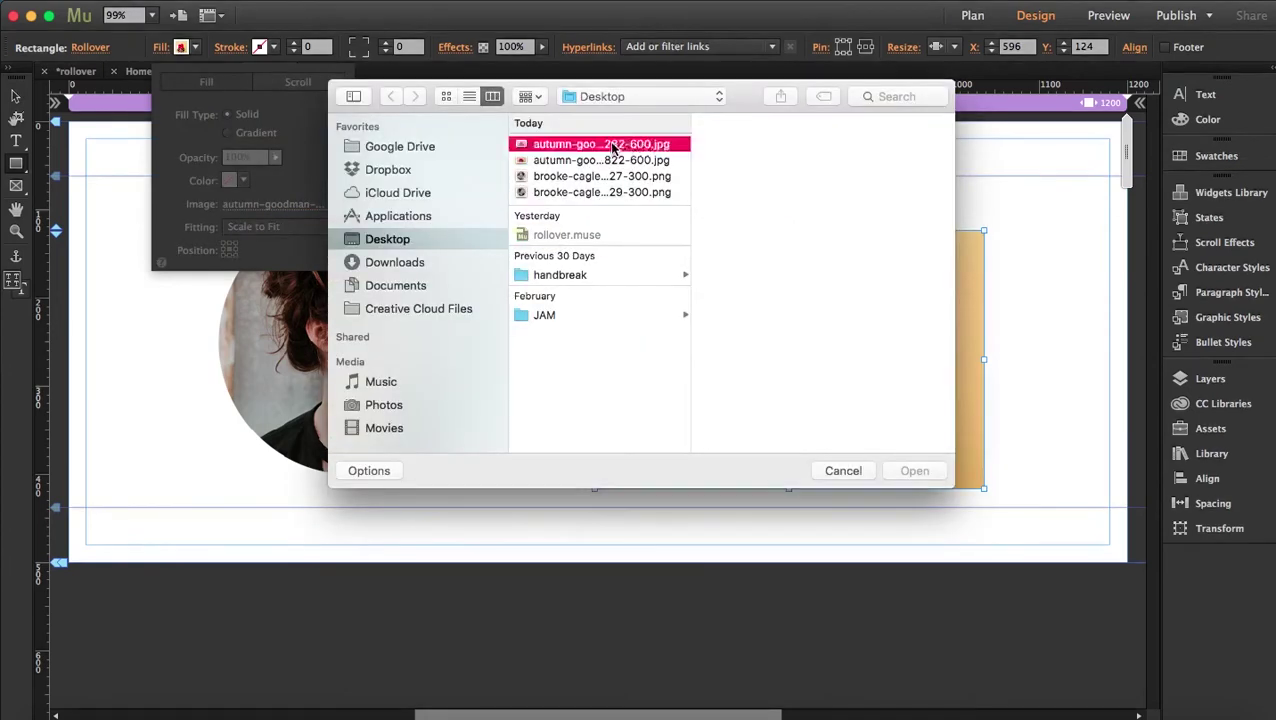
{"action": "double_click", "coordinate": [614, 147]}
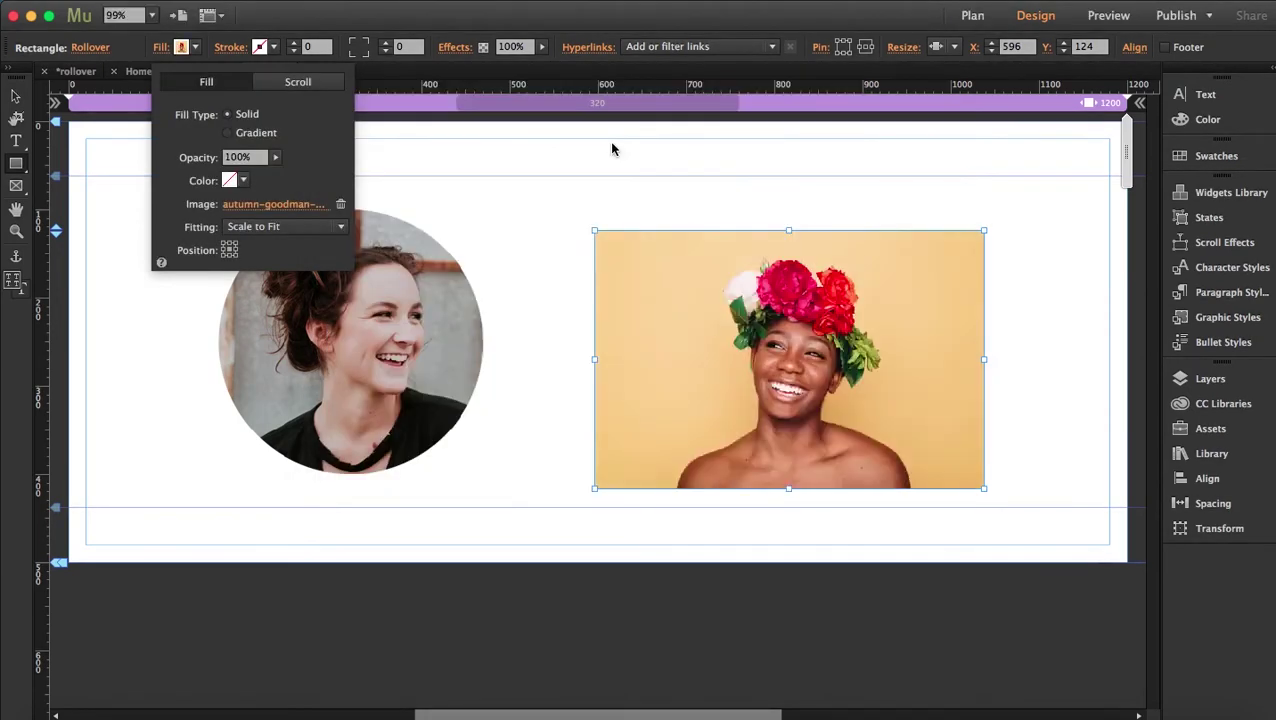
{"action": "left_click", "coordinate": [15, 98]}
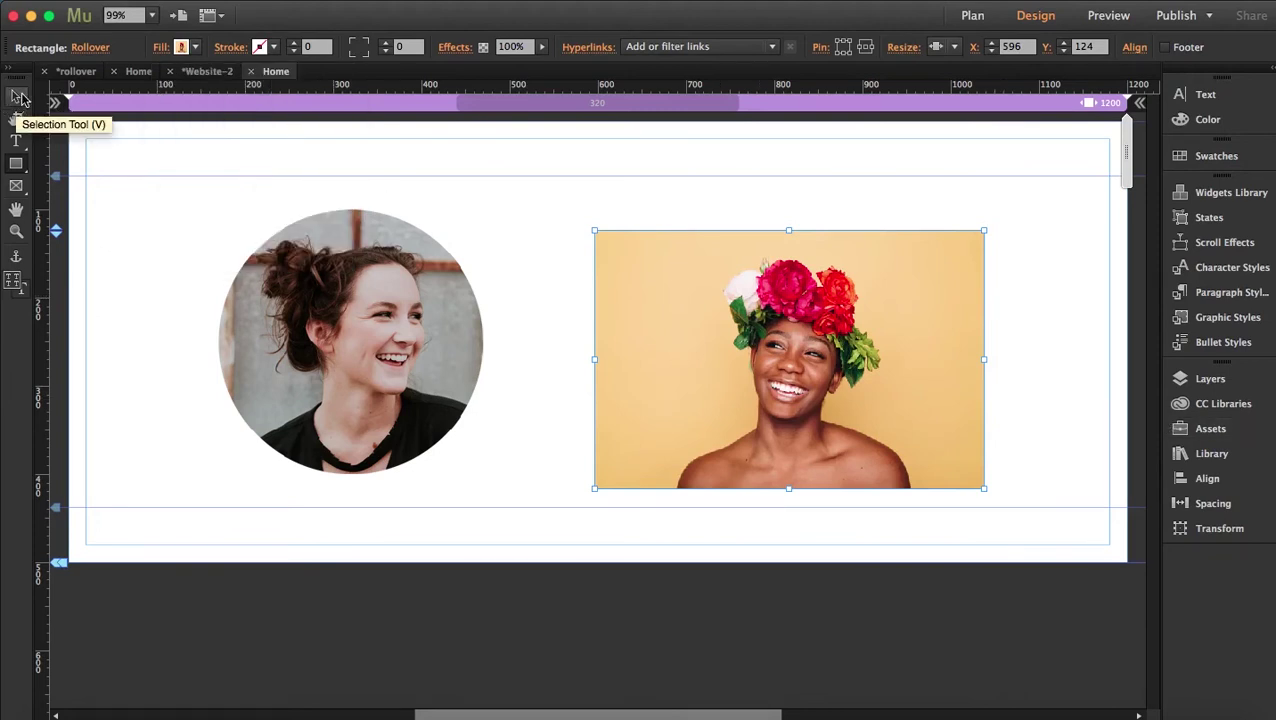
Give the Rollover state a teal stroke of weight 25
{"action": "left_click", "coordinate": [229, 52]}
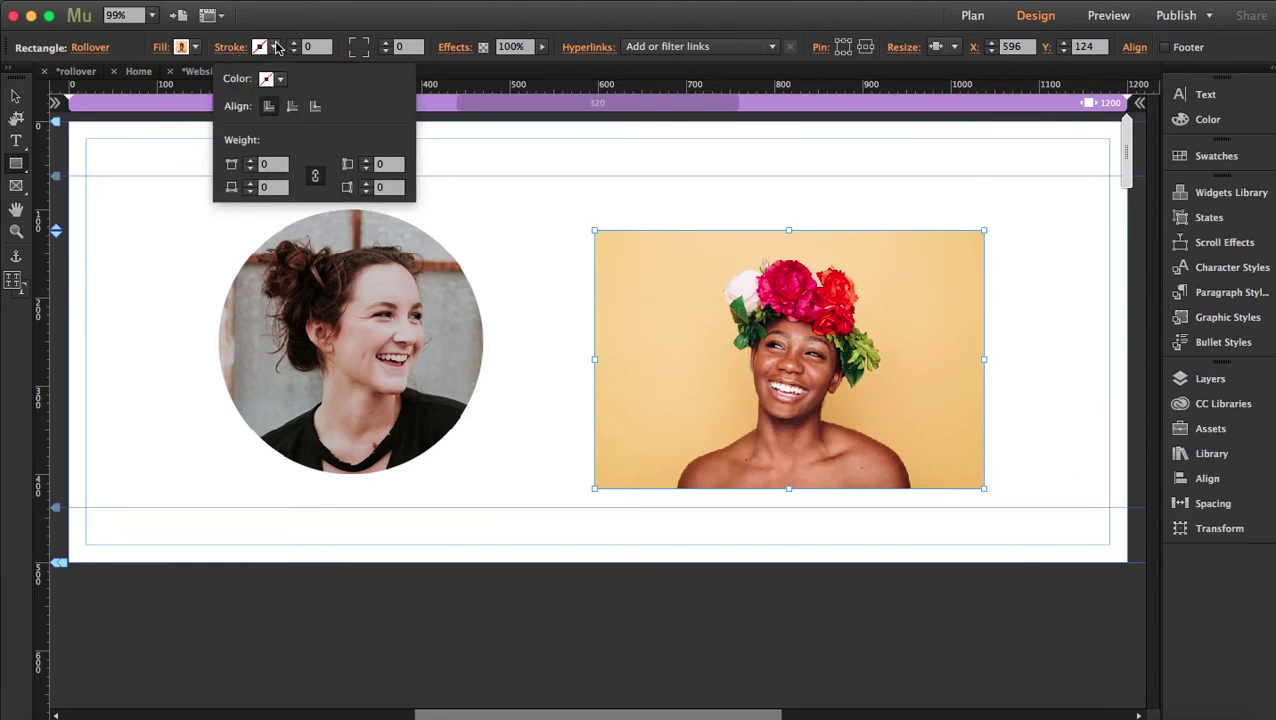
{"action": "left_click", "coordinate": [277, 48]}
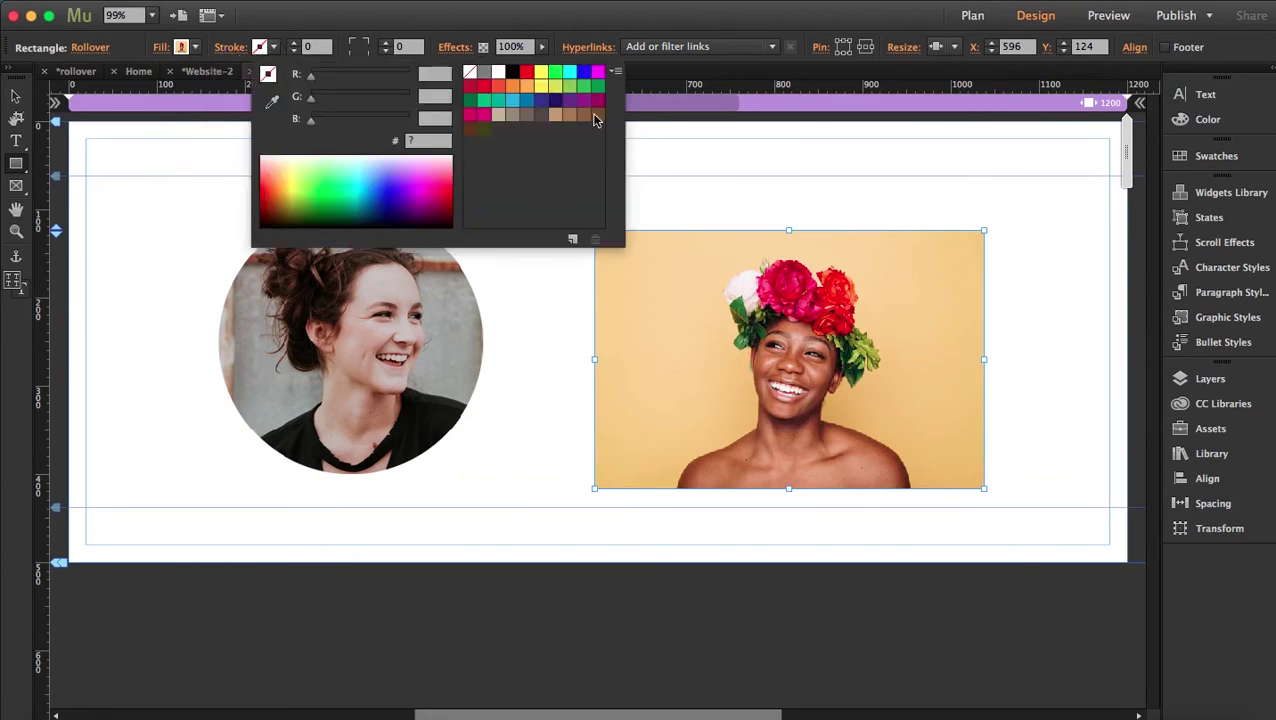
{"action": "left_click", "coordinate": [498, 100]}
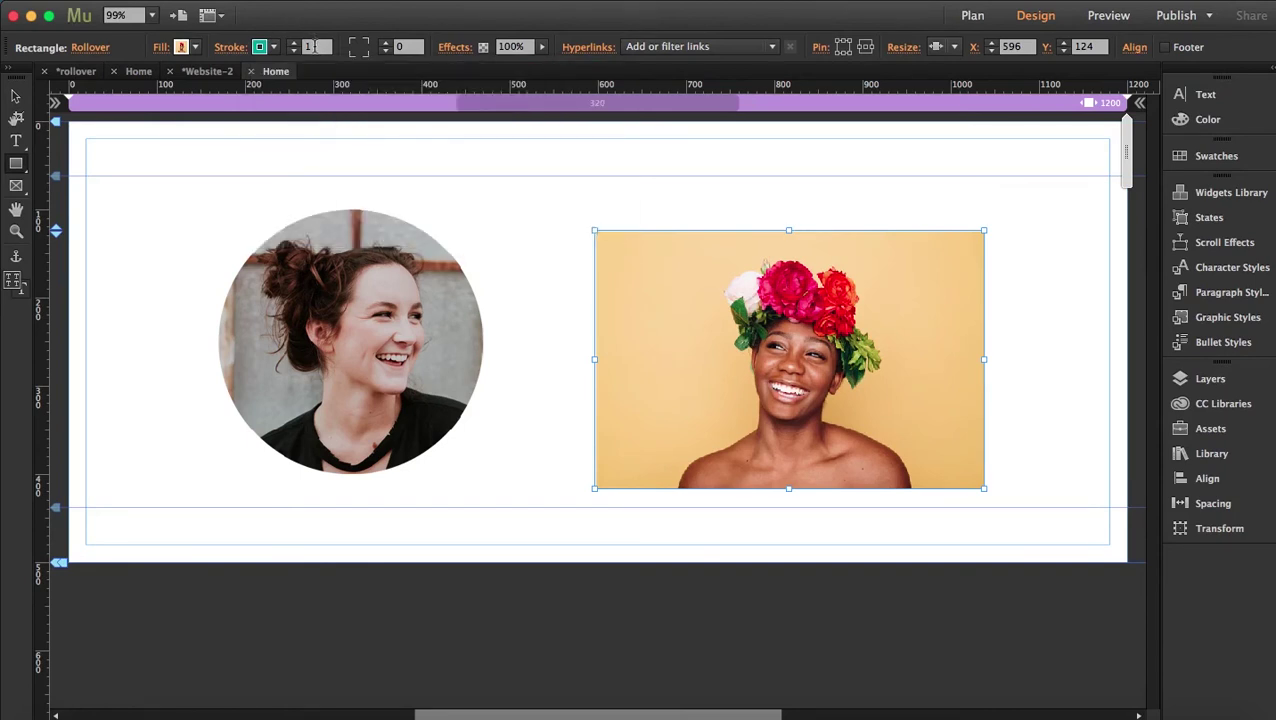
{"action": "double_click", "coordinate": [311, 46]}
{"action": "type", "text": "25"}
{"action": "key", "text": "Return"}
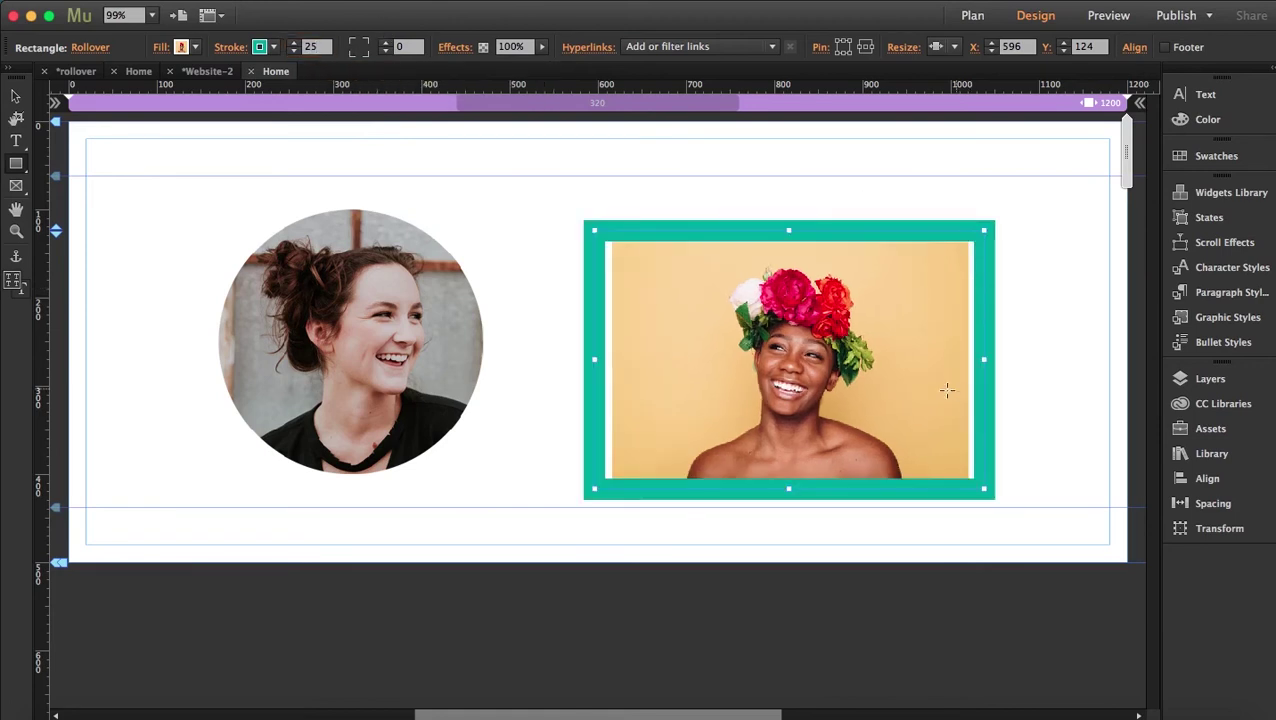
{"action": "left_click", "coordinate": [15, 96]}
{"action": "type", "text": "10"}
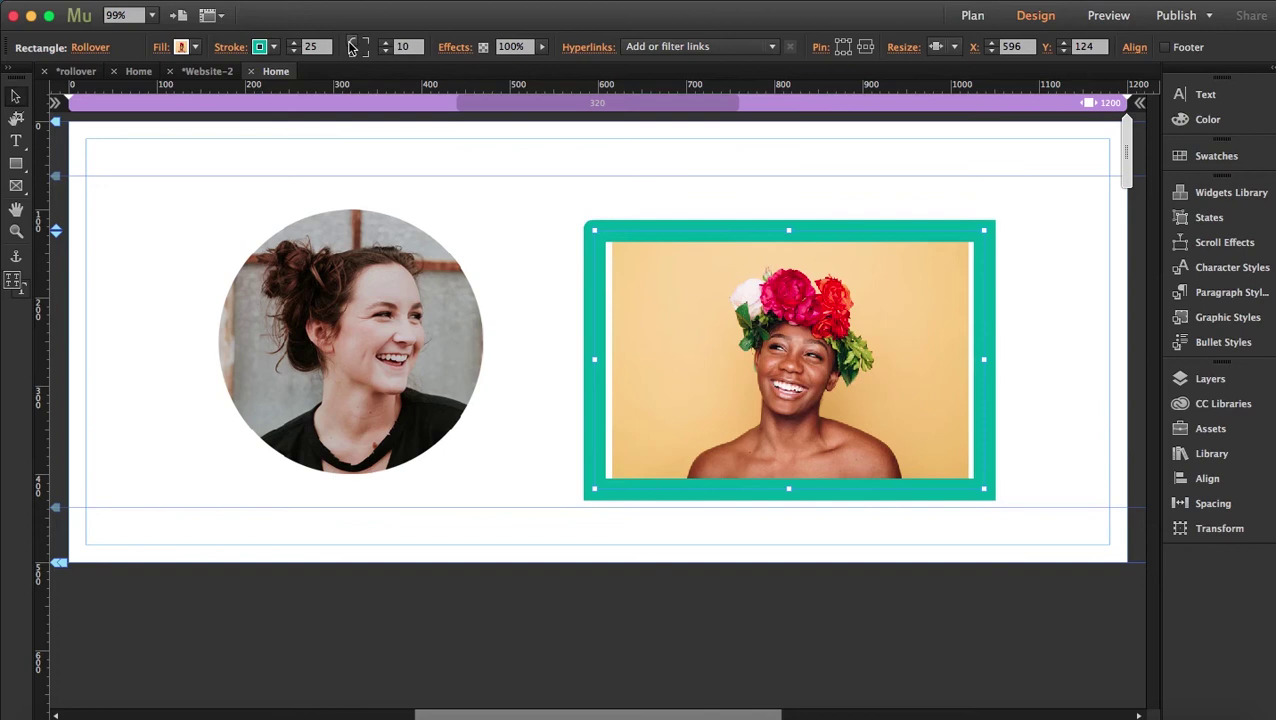
Set the Rollover corner radius to 100 and the photo fitting to Scale to Fill
{"action": "left_click", "coordinate": [356, 47]}
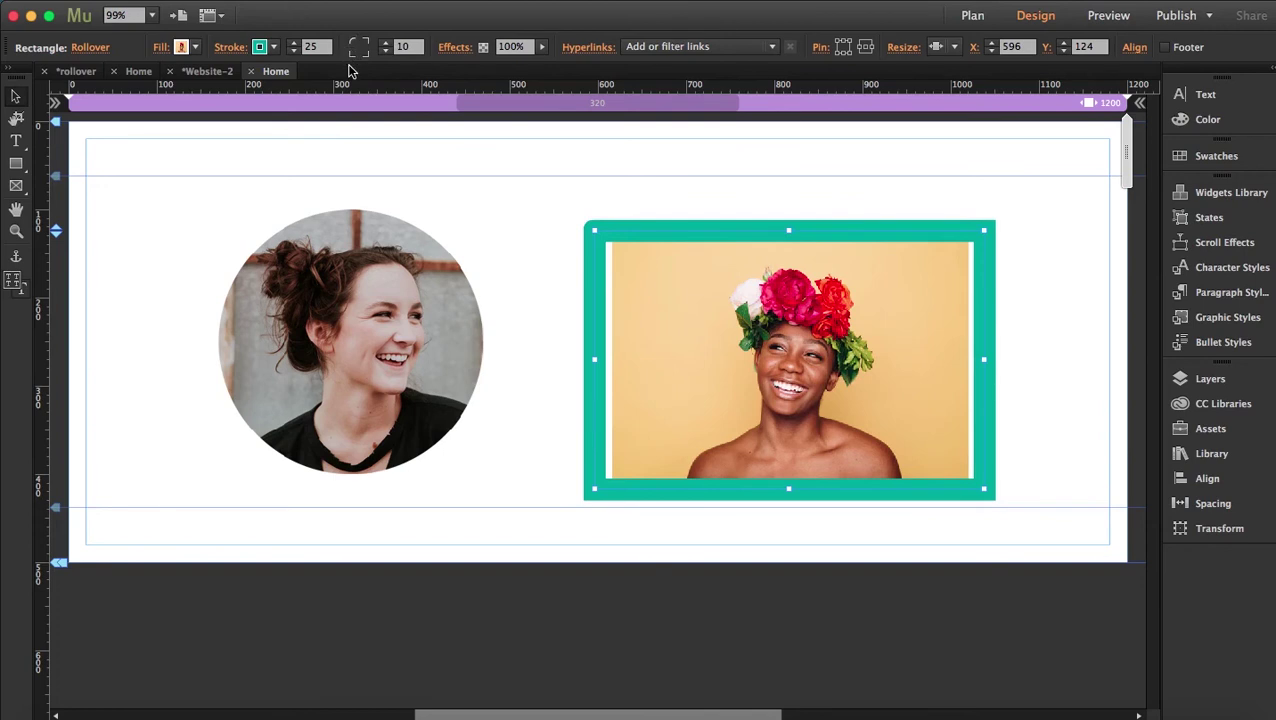
{"action": "left_click", "coordinate": [402, 47]}
{"action": "type", "text": "1"}
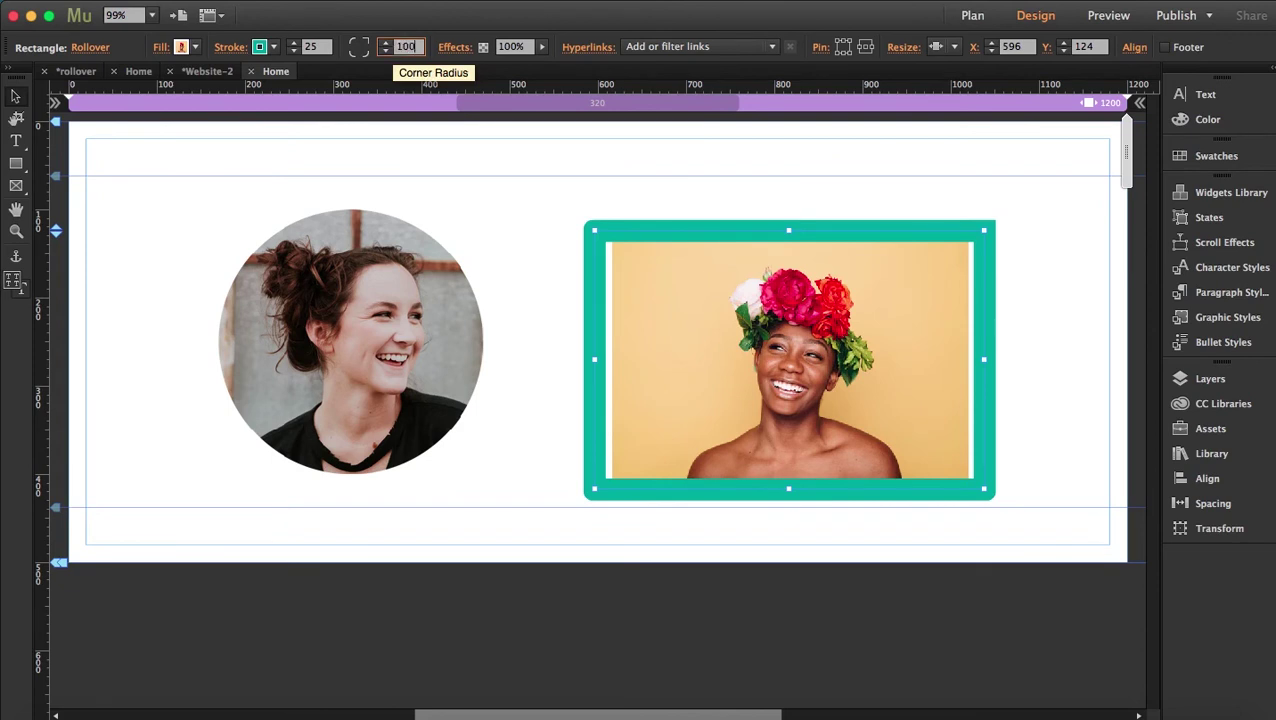
{"action": "key", "text": "Return"}
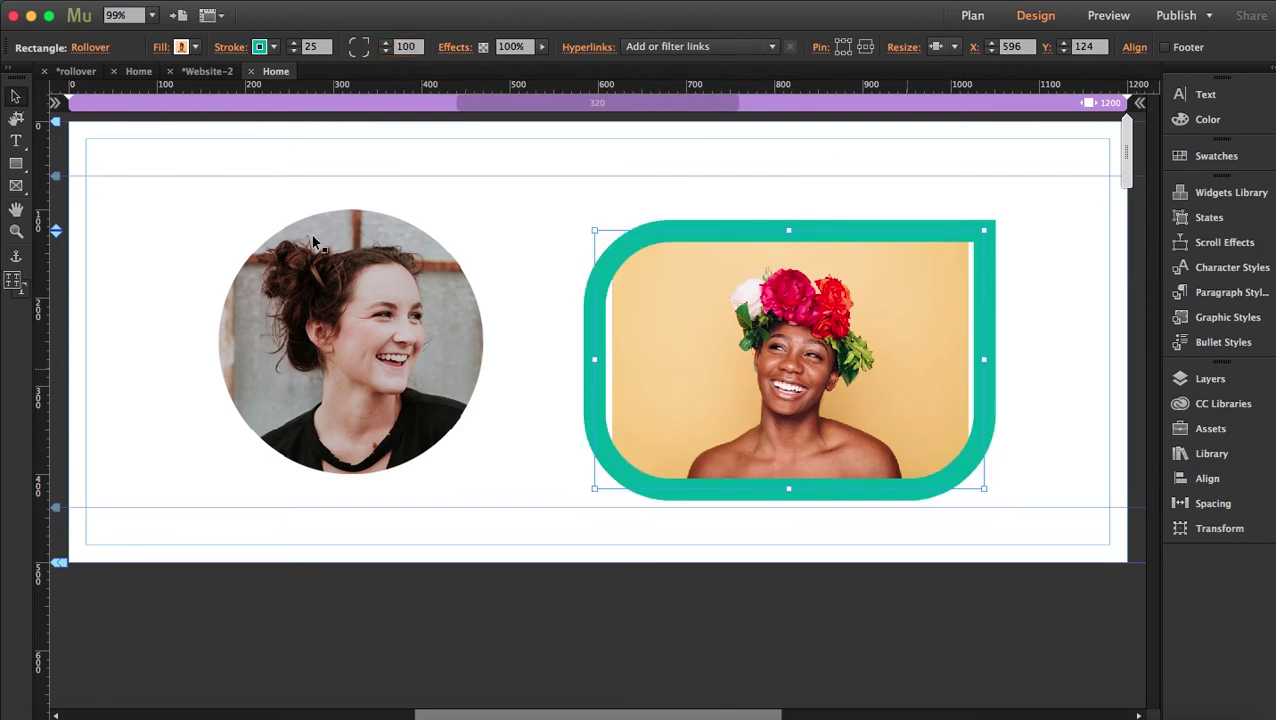
{"action": "left_click", "coordinate": [161, 51]}
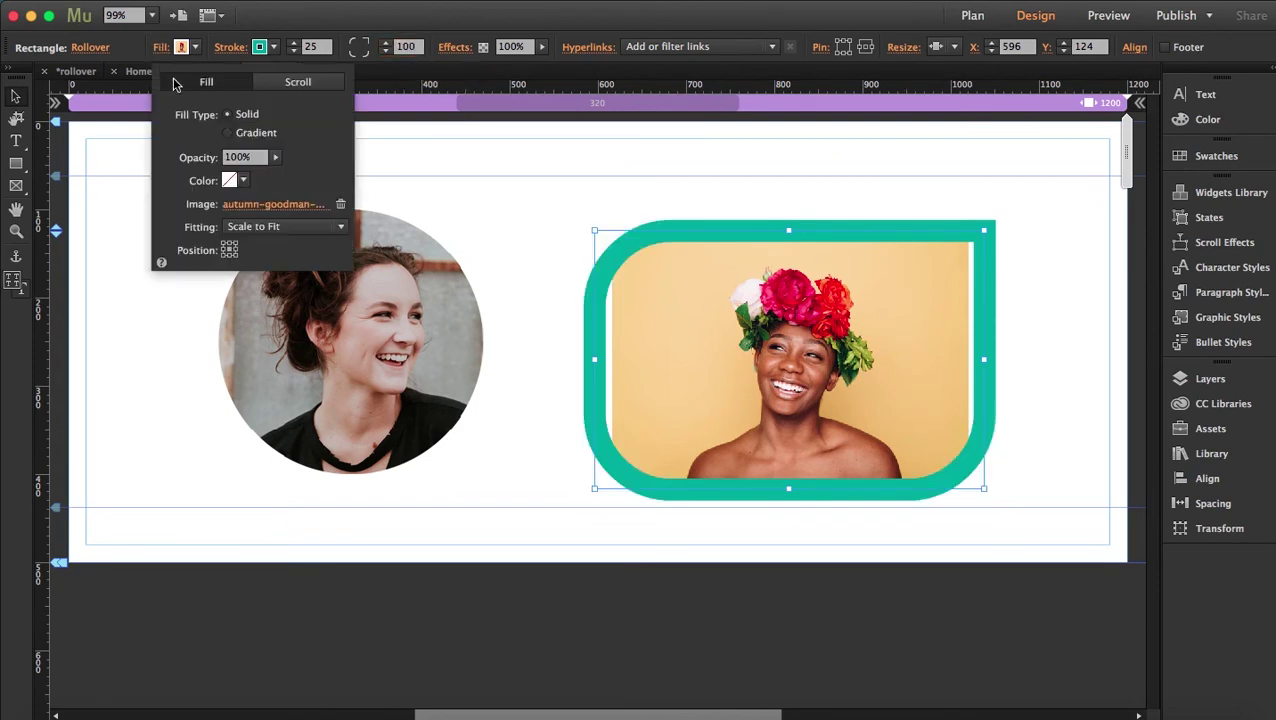
{"action": "left_click", "coordinate": [306, 228]}
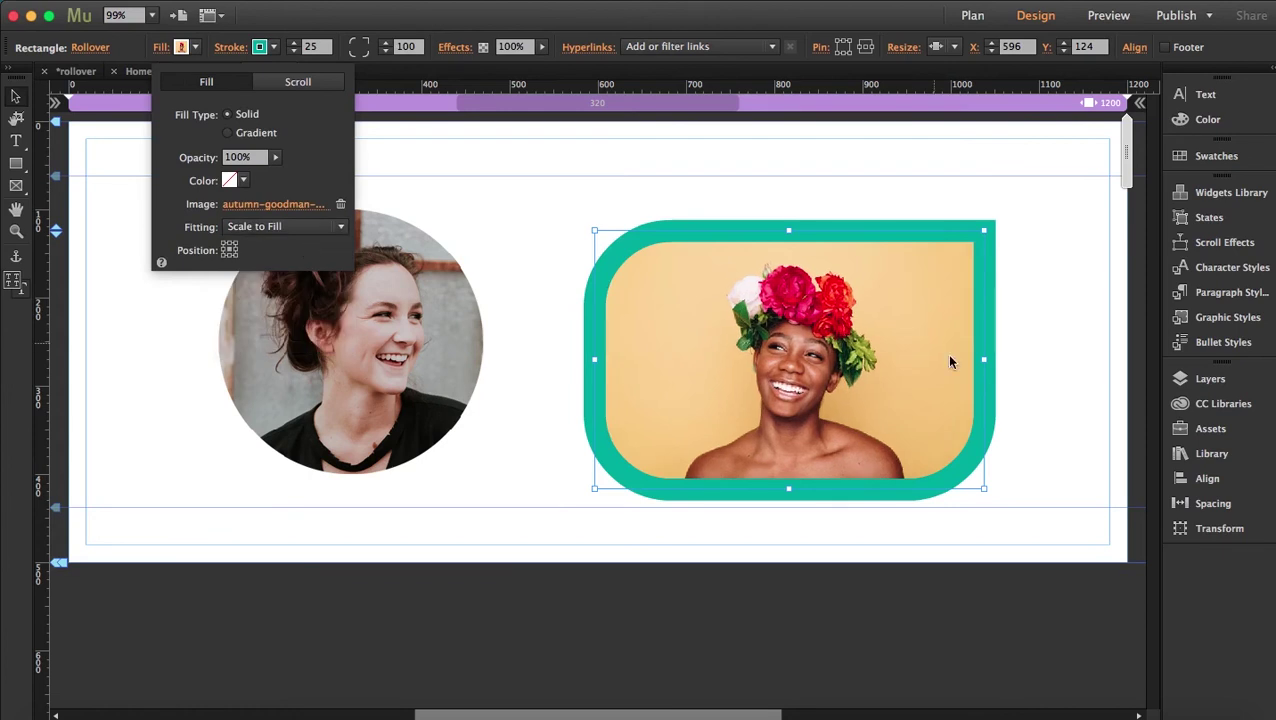
{"action": "key", "text": "Escape"}
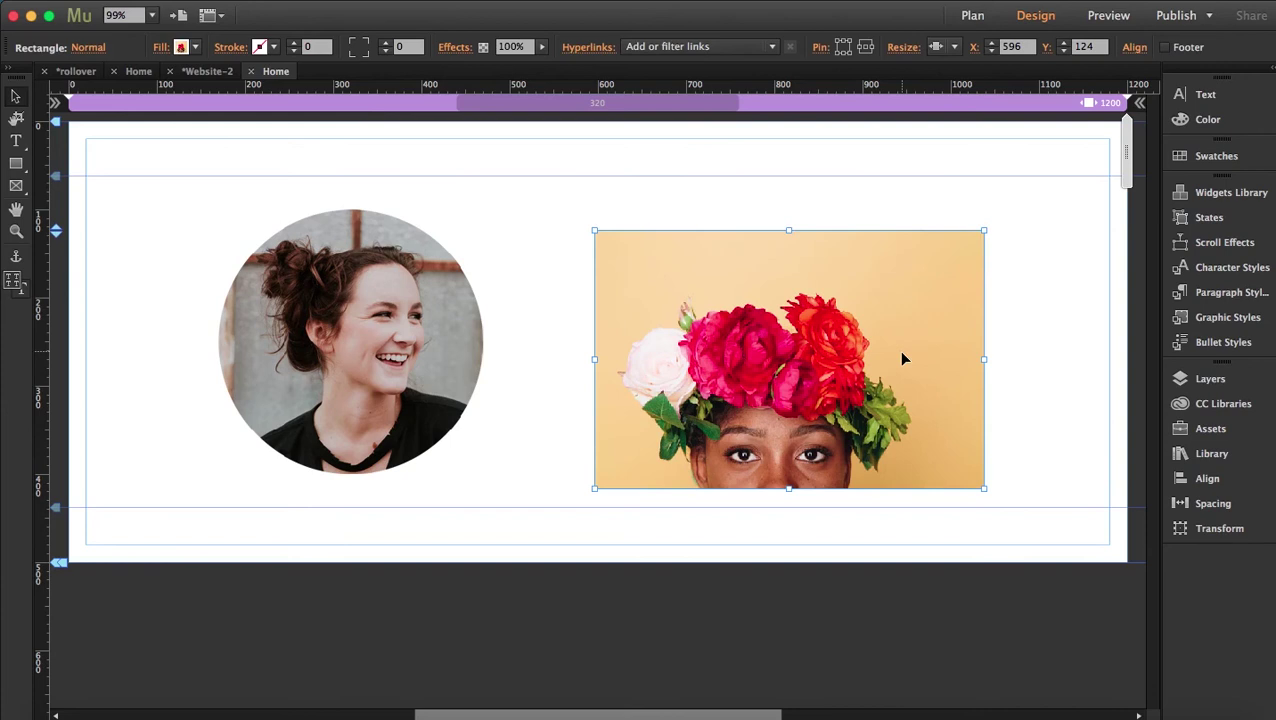
Turn on a yellow Glow effect for the rectangle's Rollover state
{"action": "left_click", "coordinate": [88, 47]}
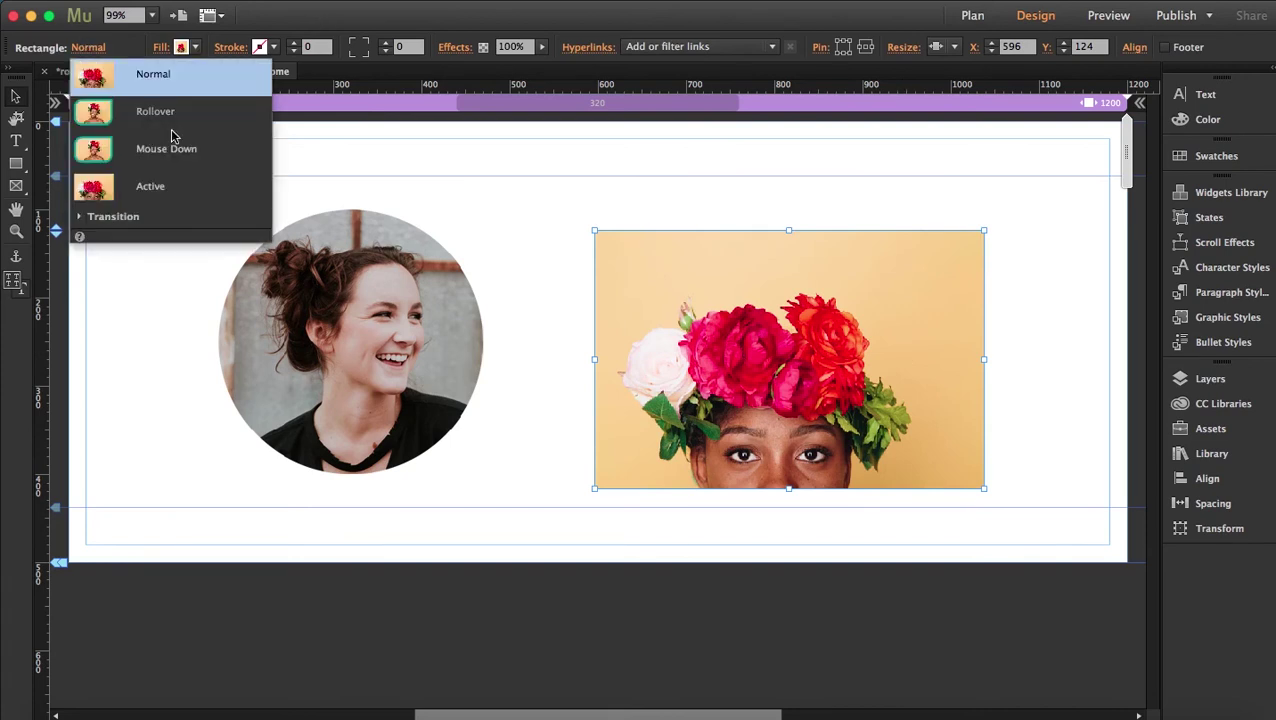
{"action": "left_click", "coordinate": [128, 195]}
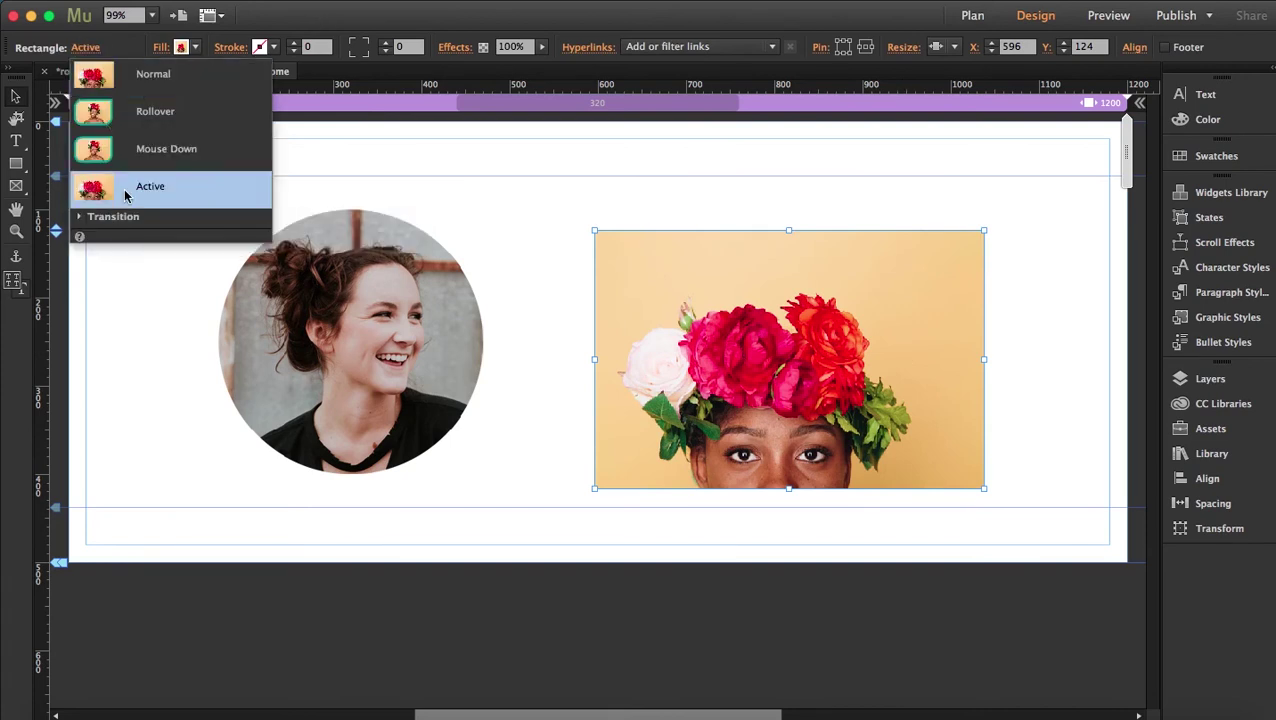
{"action": "left_click", "coordinate": [148, 113]}
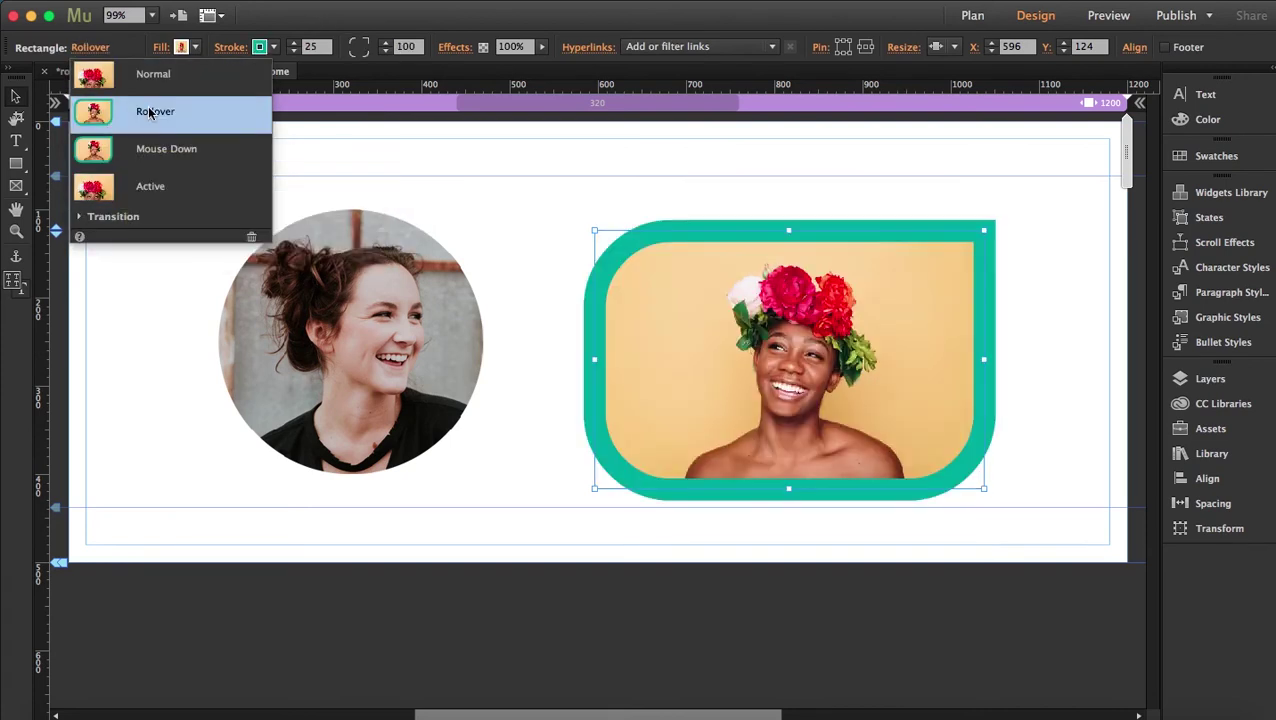
{"action": "left_click", "coordinate": [454, 47]}
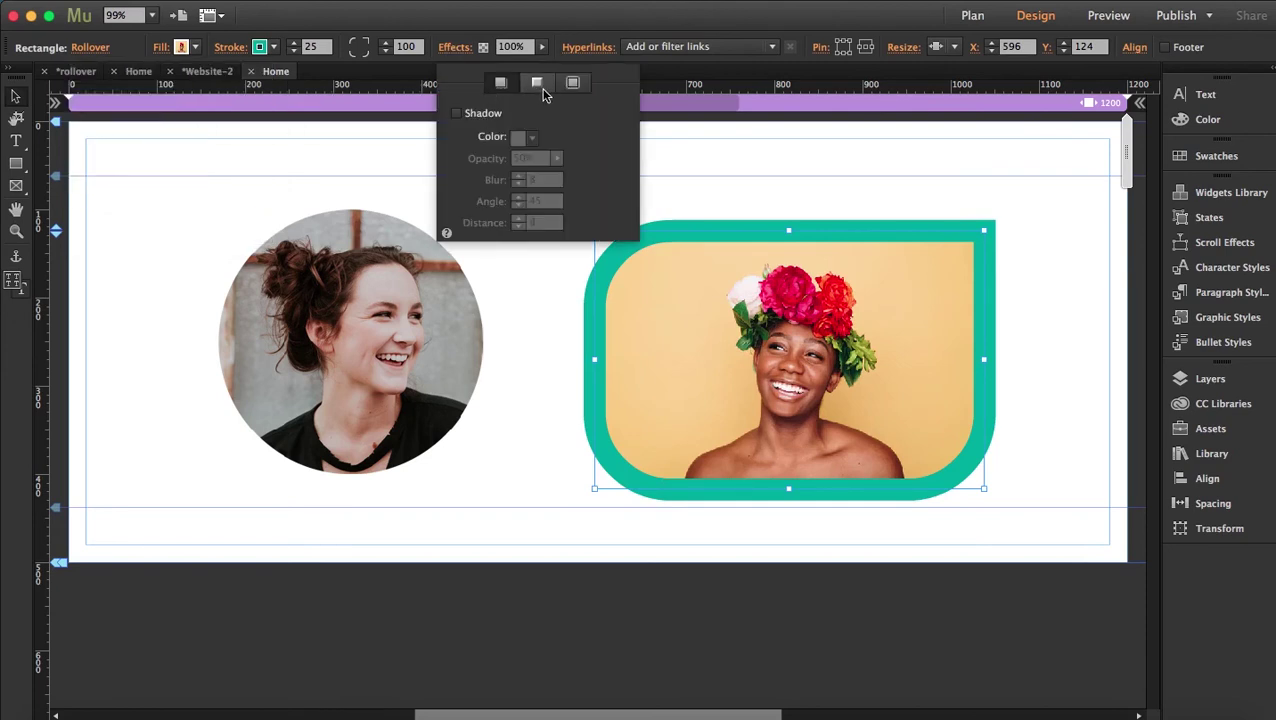
{"action": "left_click", "coordinate": [537, 84]}
{"action": "left_click", "coordinate": [576, 86]}
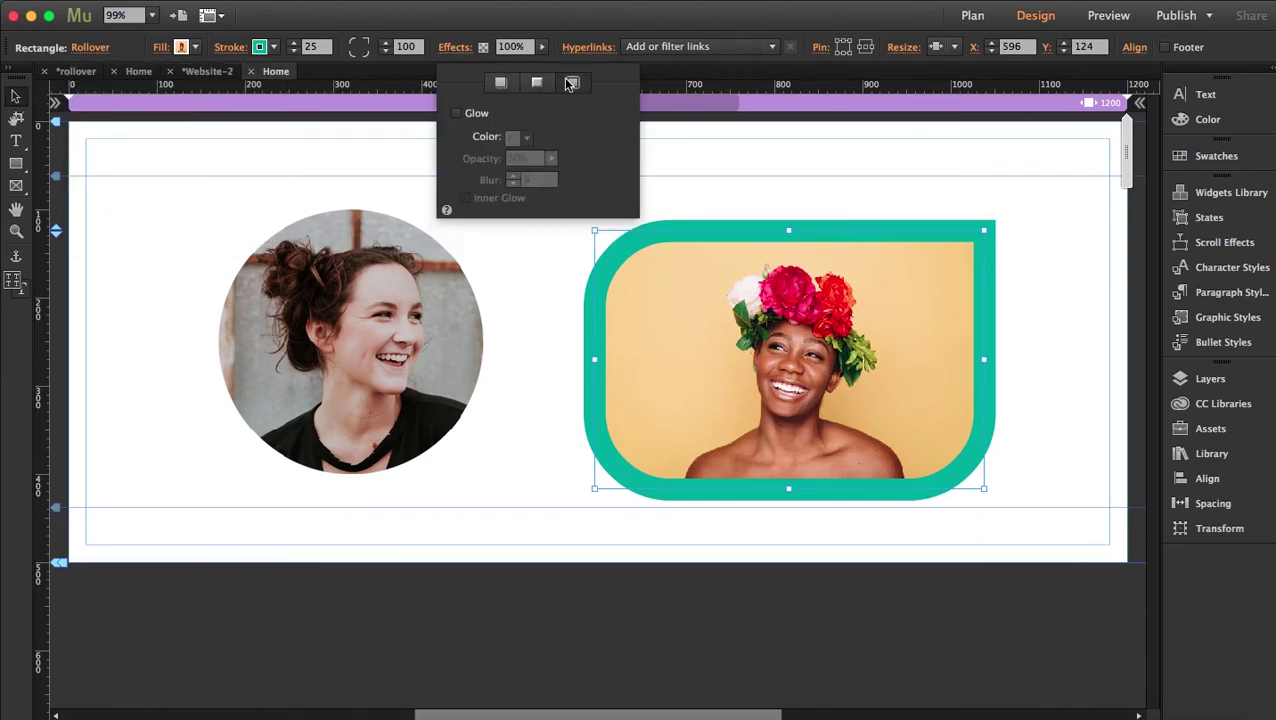
{"action": "left_click", "coordinate": [458, 113]}
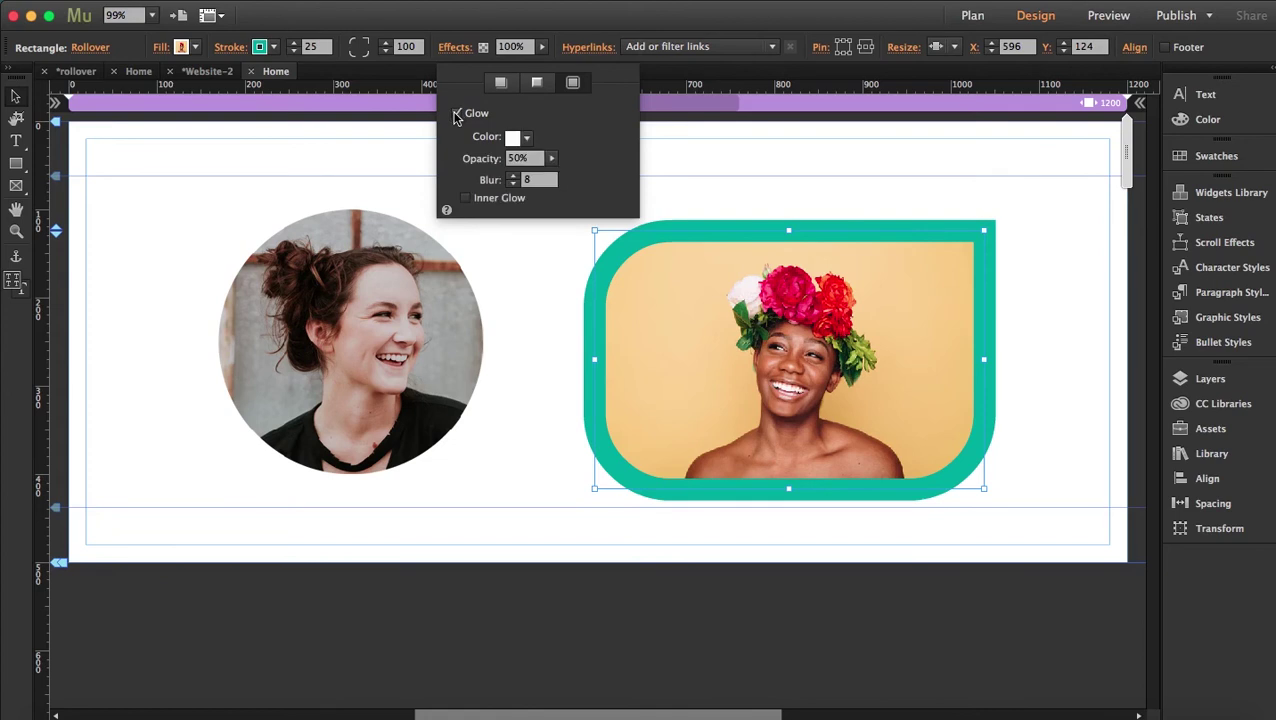
{"action": "left_click", "coordinate": [527, 139]}
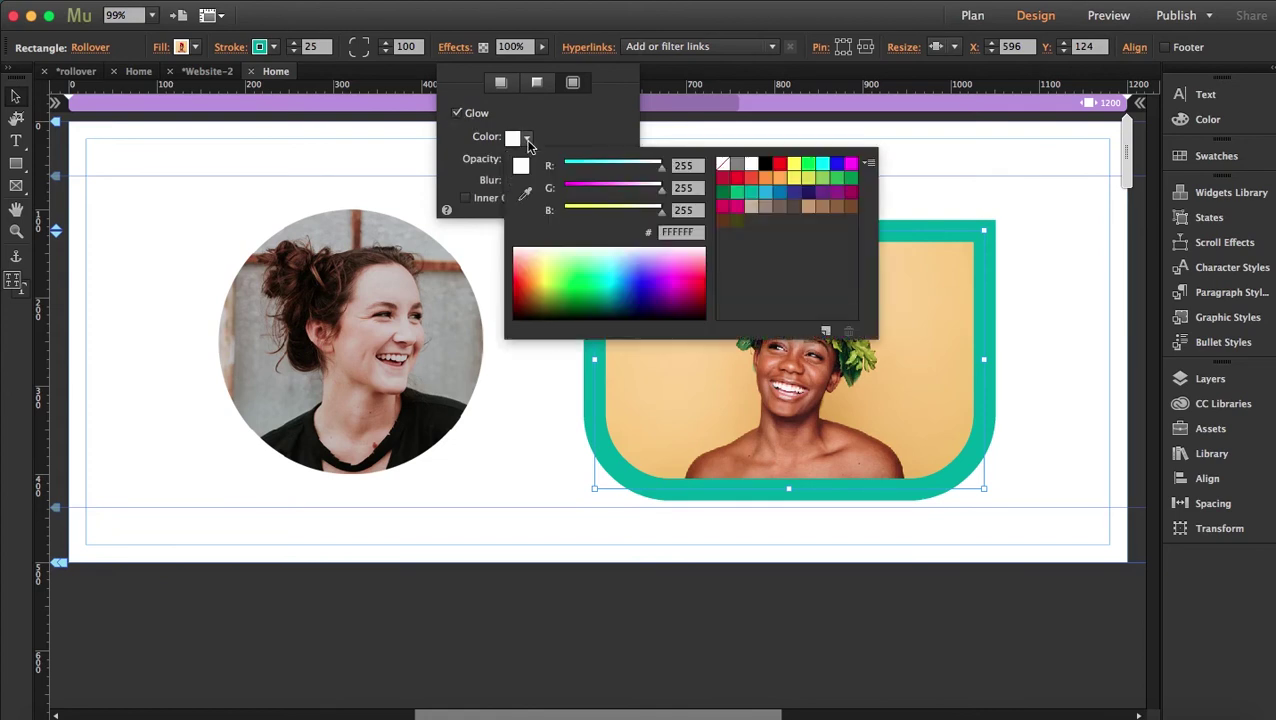
{"action": "left_click", "coordinate": [797, 181]}
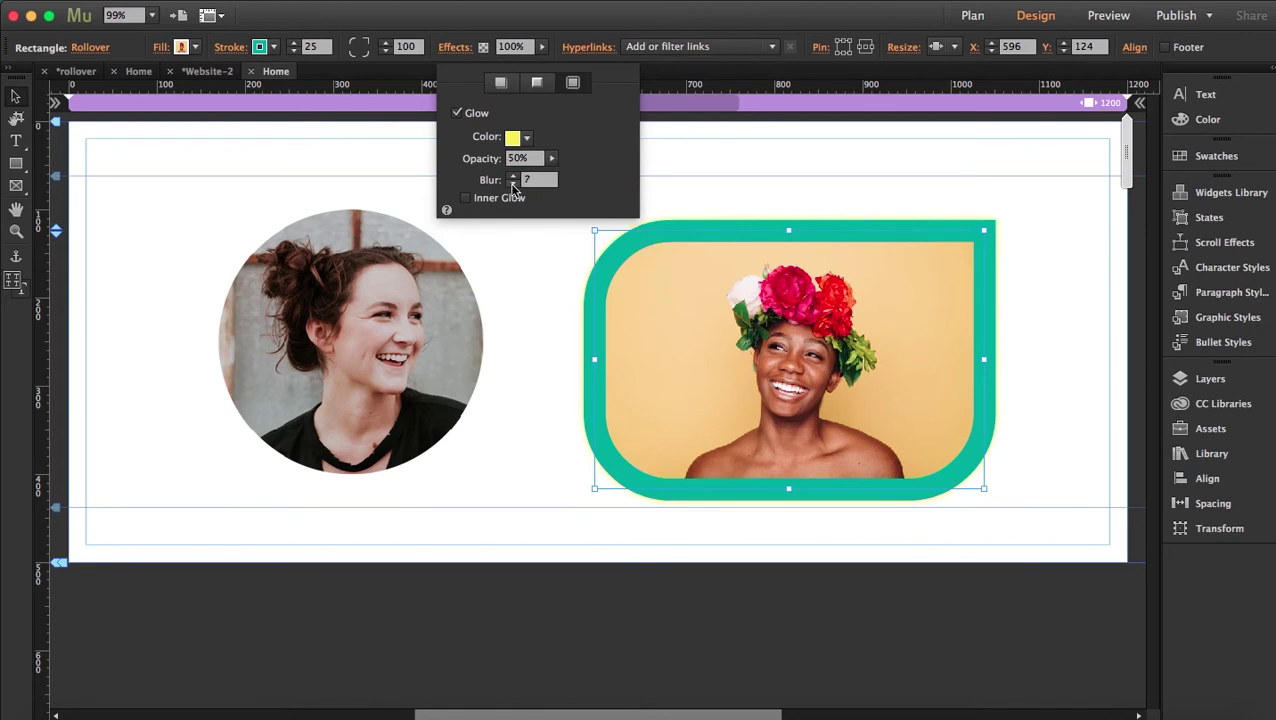
{"action": "left_click", "coordinate": [567, 188]}
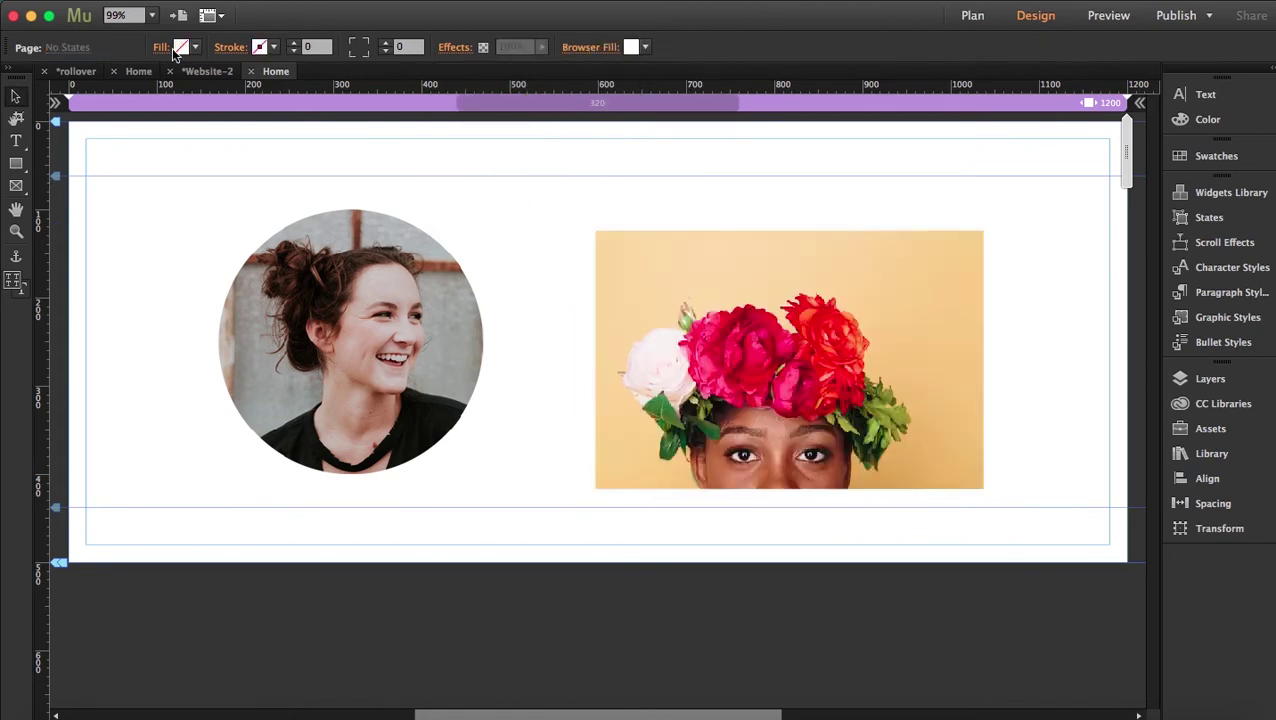
Fill the rectangle's Active state with the smiling flower-crown photo
{"action": "left_click", "coordinate": [740, 302]}
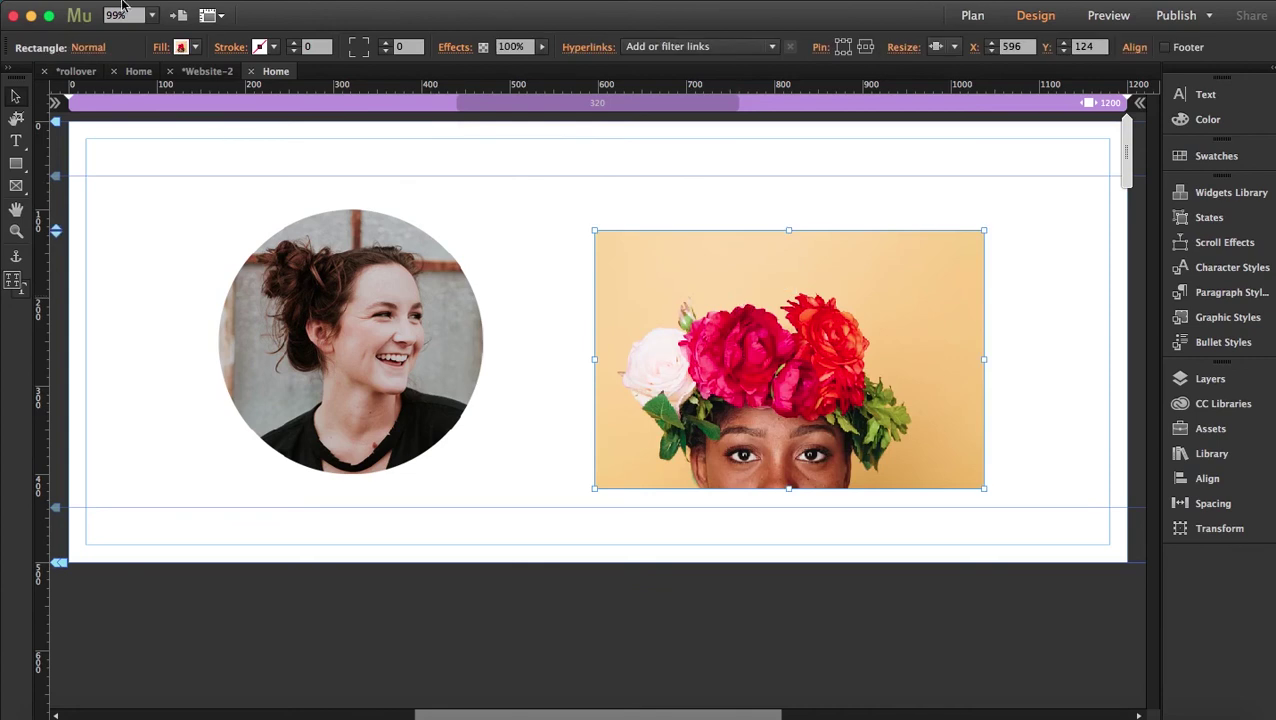
{"action": "left_click", "coordinate": [87, 50]}
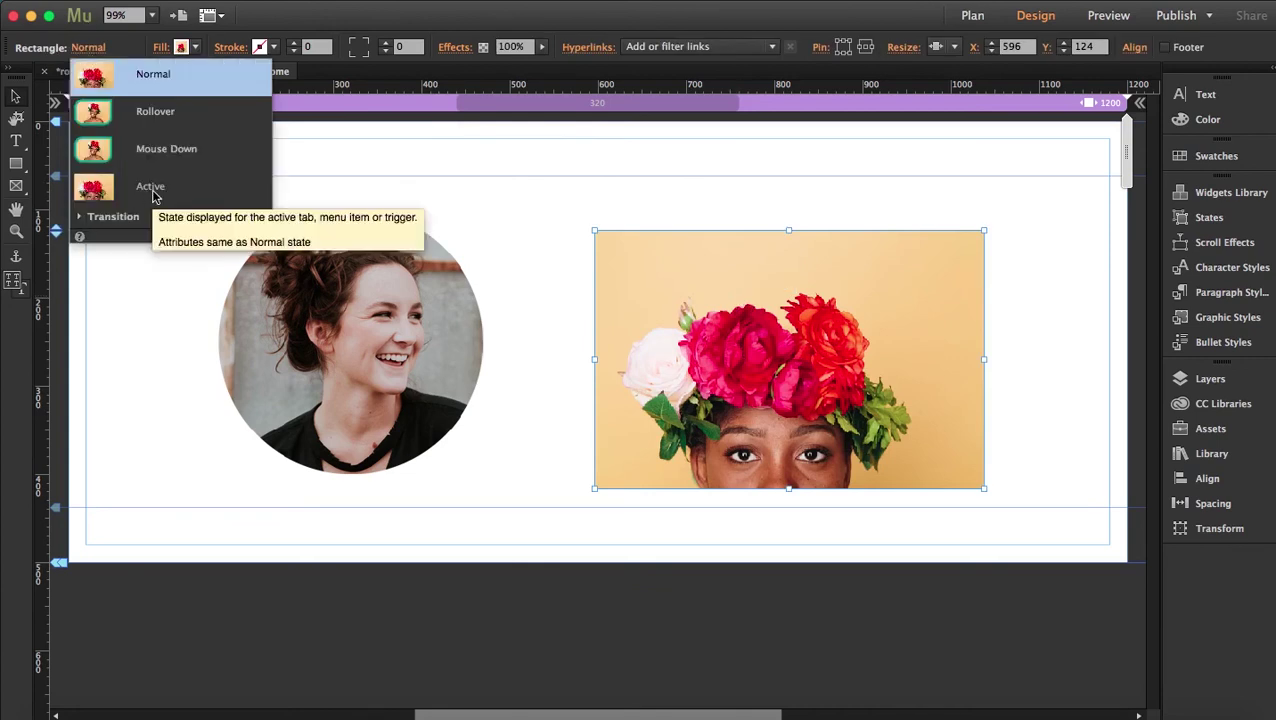
{"action": "left_click", "coordinate": [153, 196]}
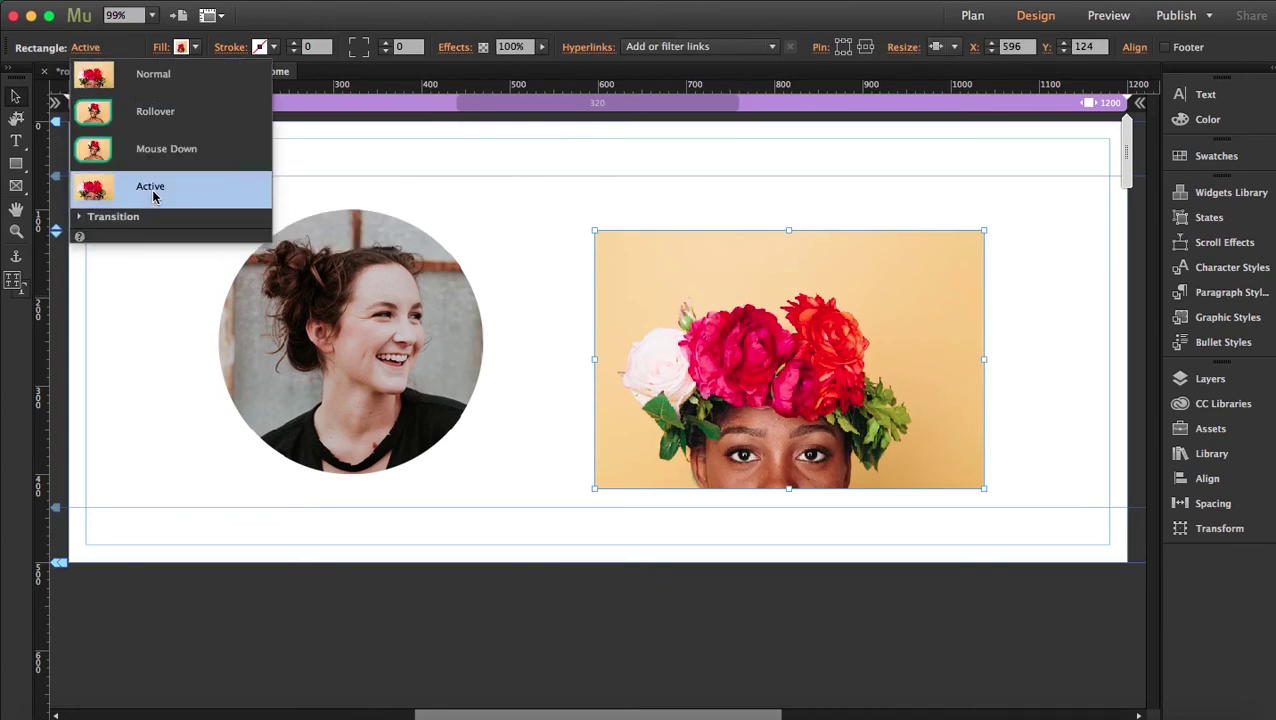
{"action": "left_click", "coordinate": [179, 47]}
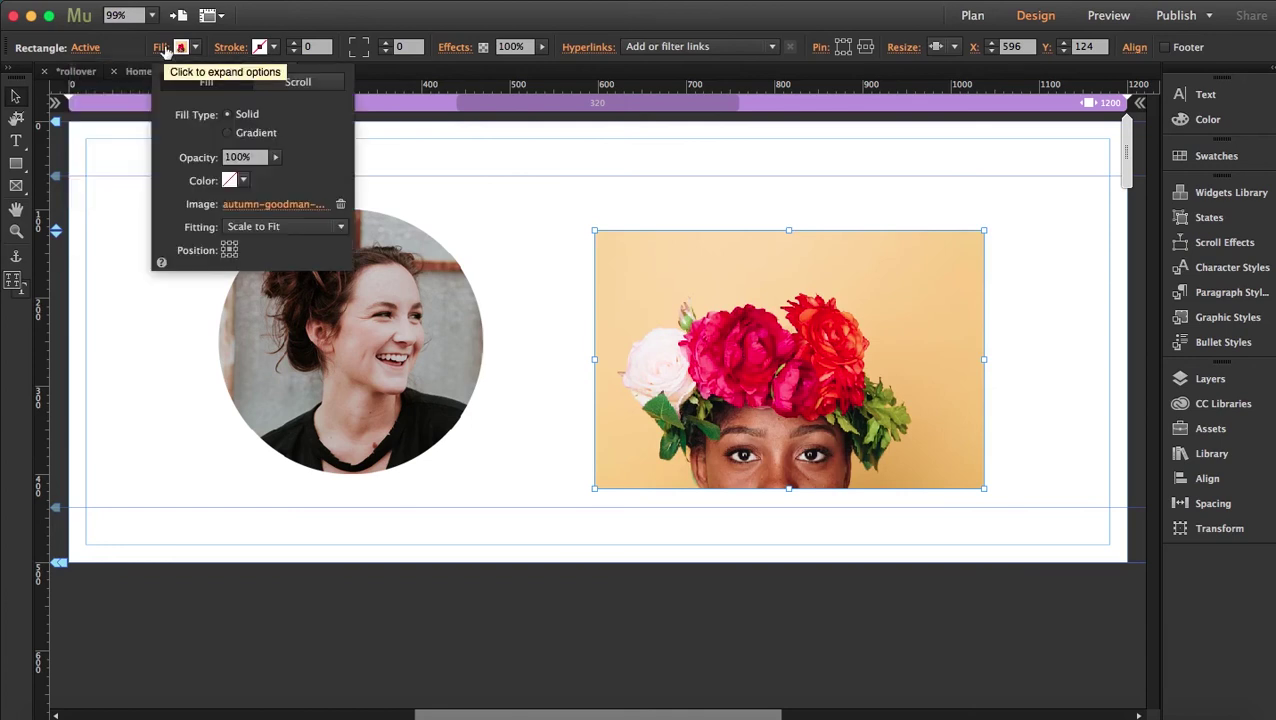
{"action": "left_click", "coordinate": [271, 205]}
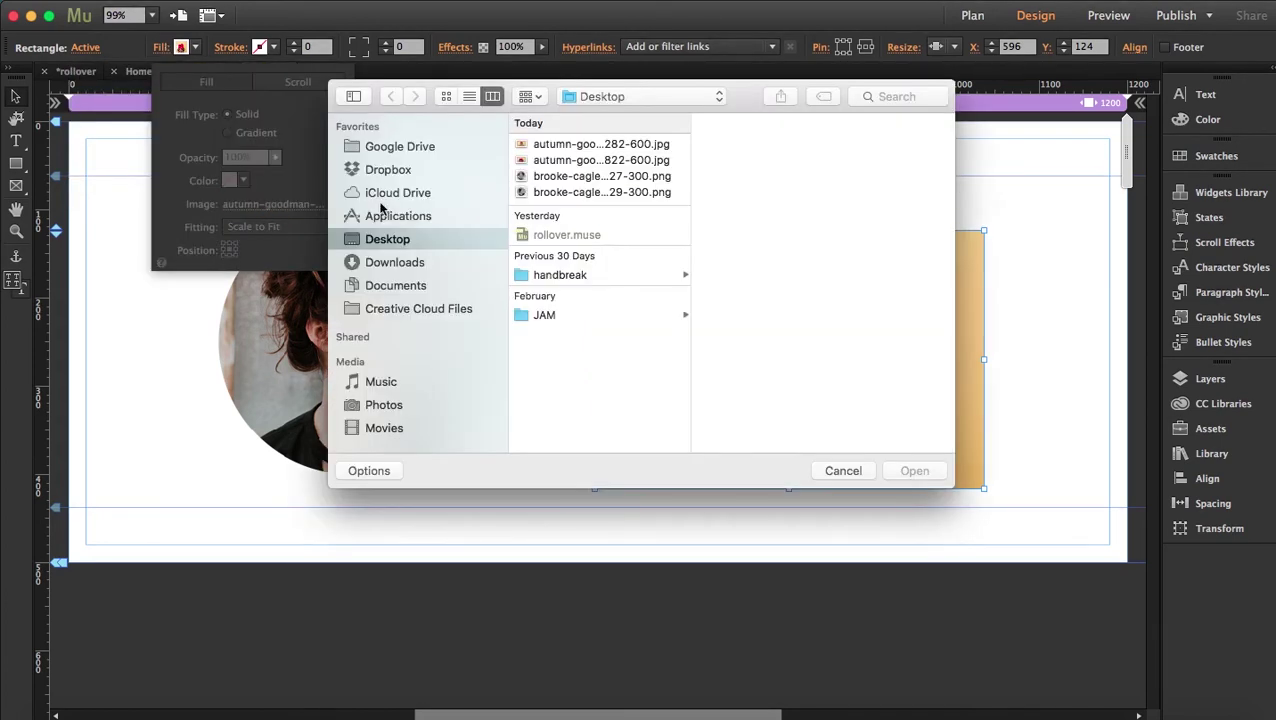
{"action": "double_click", "coordinate": [545, 150]}
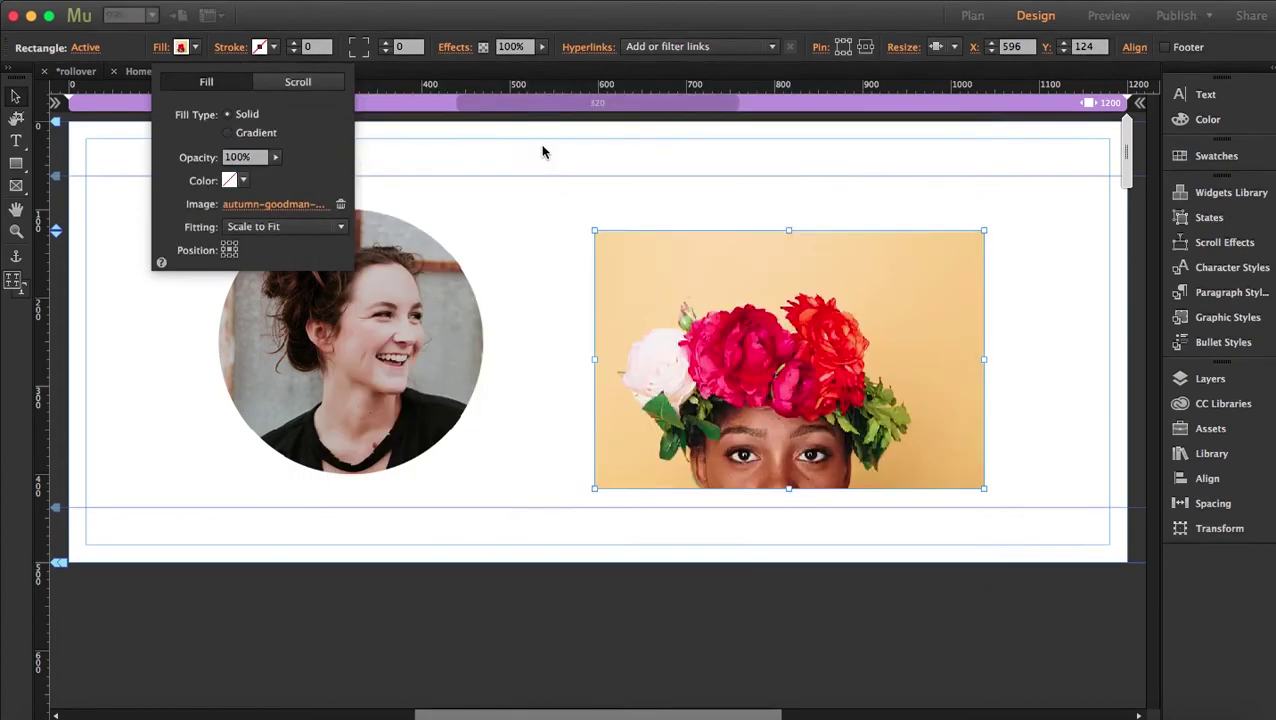
Give the Active state a teal stroke of weight 25 and corner radius 100
{"action": "left_click", "coordinate": [274, 47]}
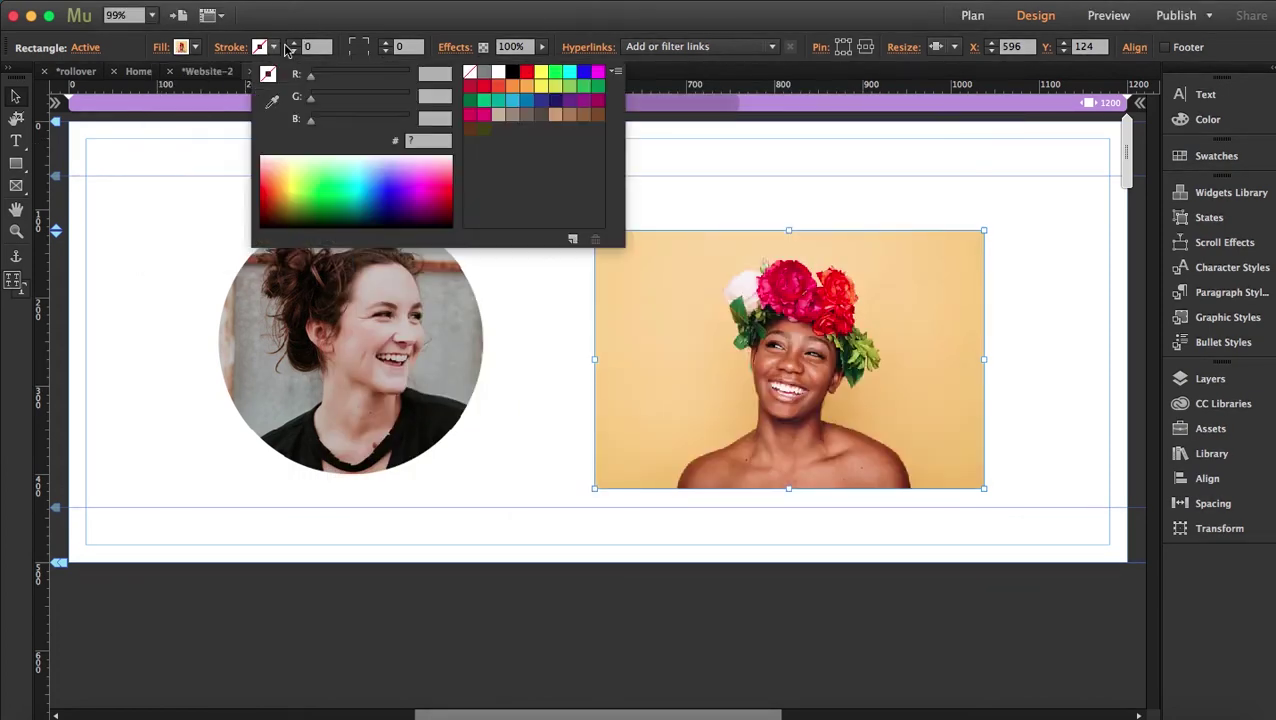
{"action": "left_click", "coordinate": [499, 101]}
{"action": "left_click", "coordinate": [296, 45]}
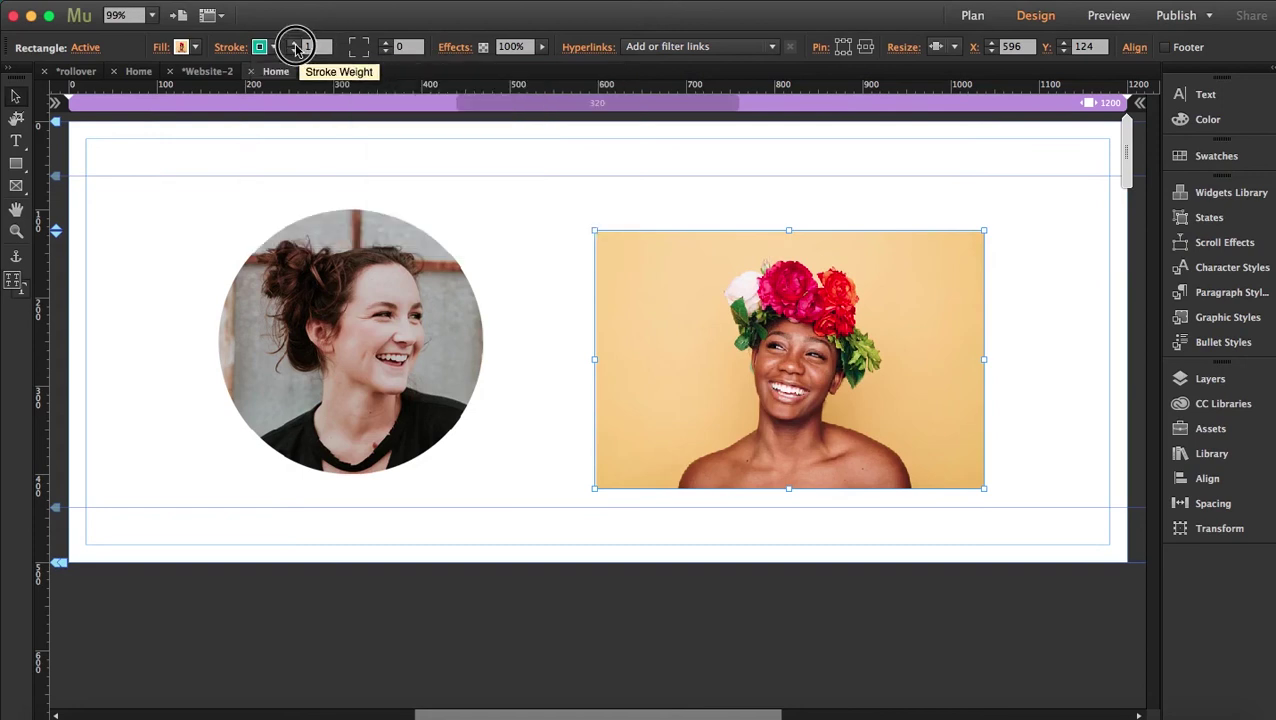
{"action": "left_click", "coordinate": [295, 43]}
{"action": "type", "text": "2"}
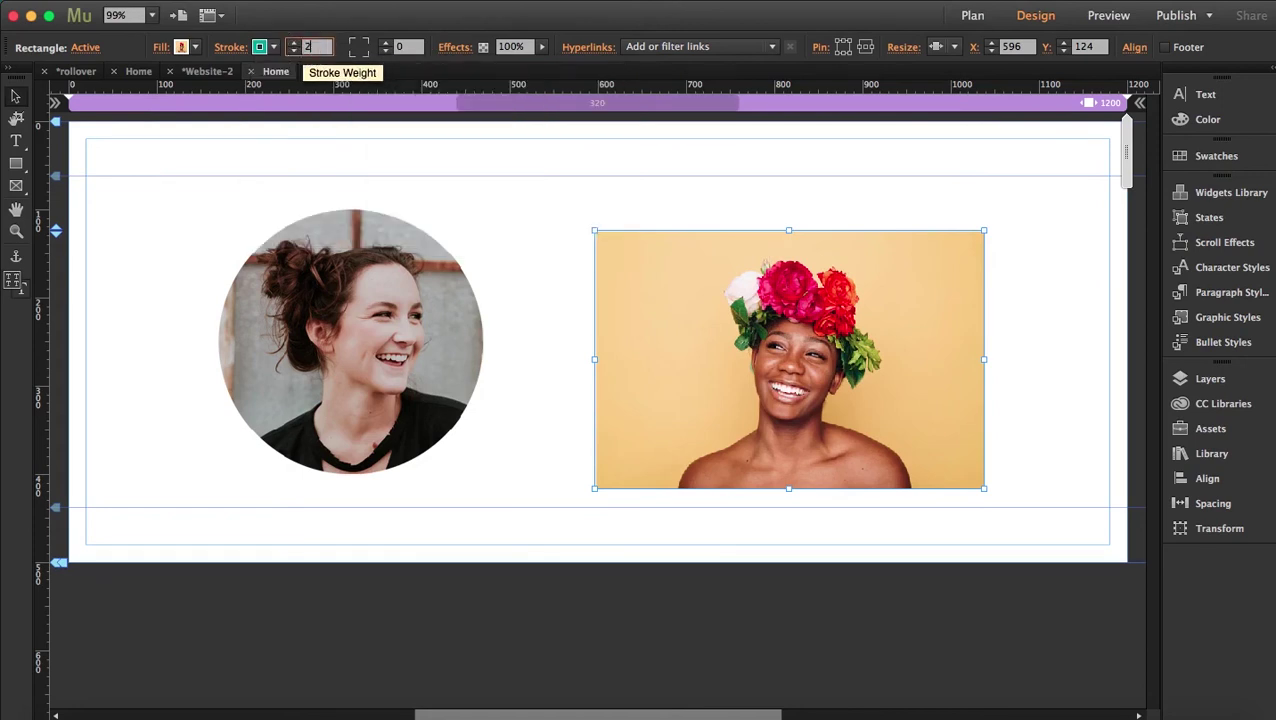
{"action": "type", "text": "5"}
{"action": "key", "text": "Tab"}
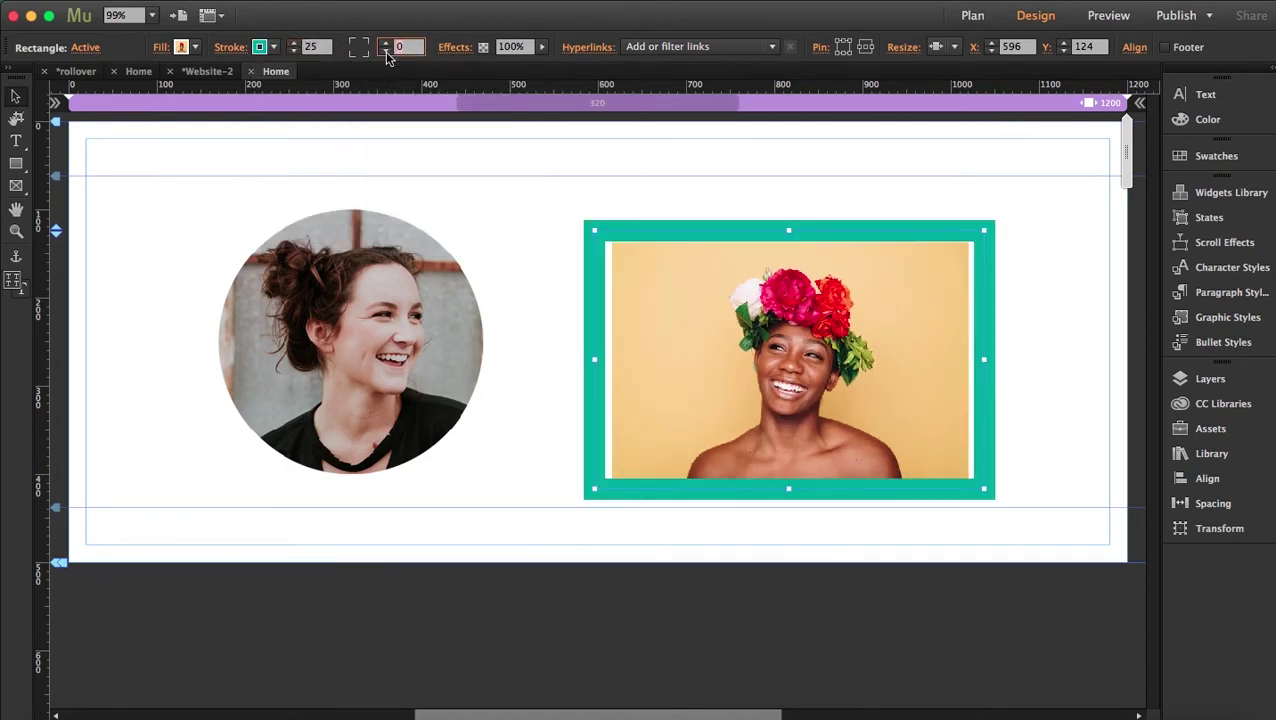
{"action": "type", "text": "100"}
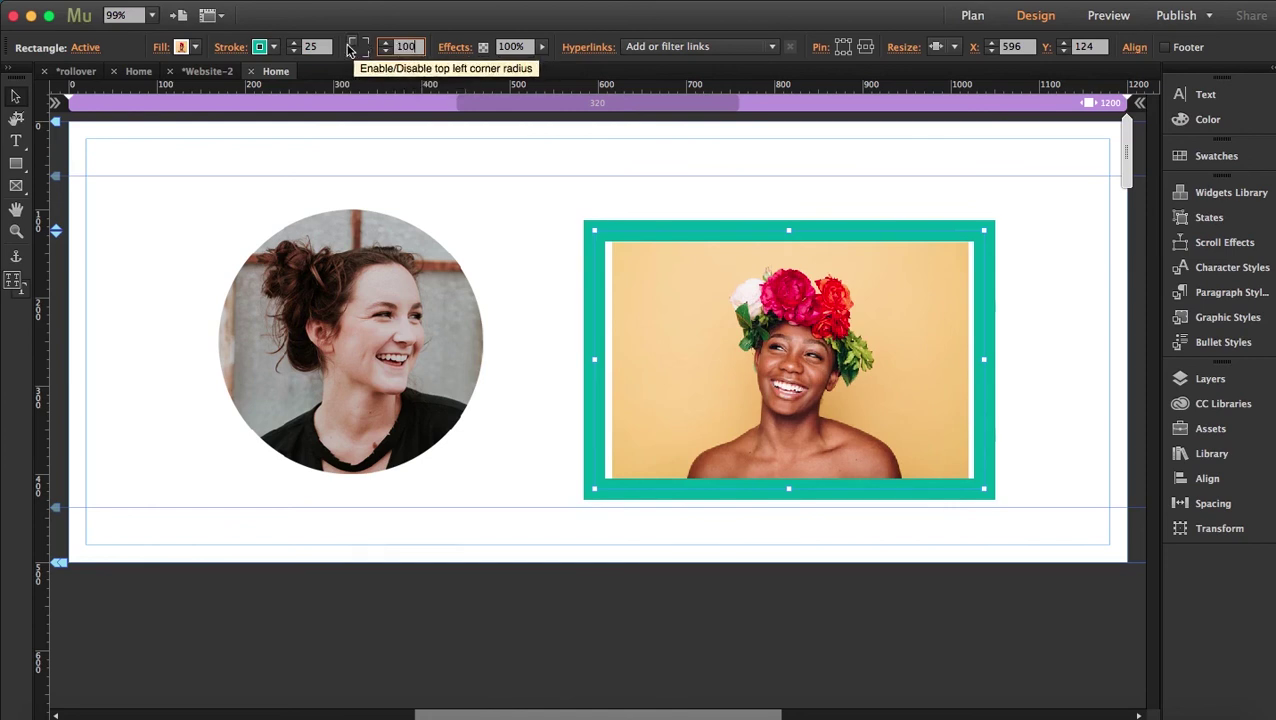
{"action": "key", "text": "Return"}
Keep three corners rounded and set the photo fitting to Scale to Fill
{"action": "left_click", "coordinate": [352, 54]}
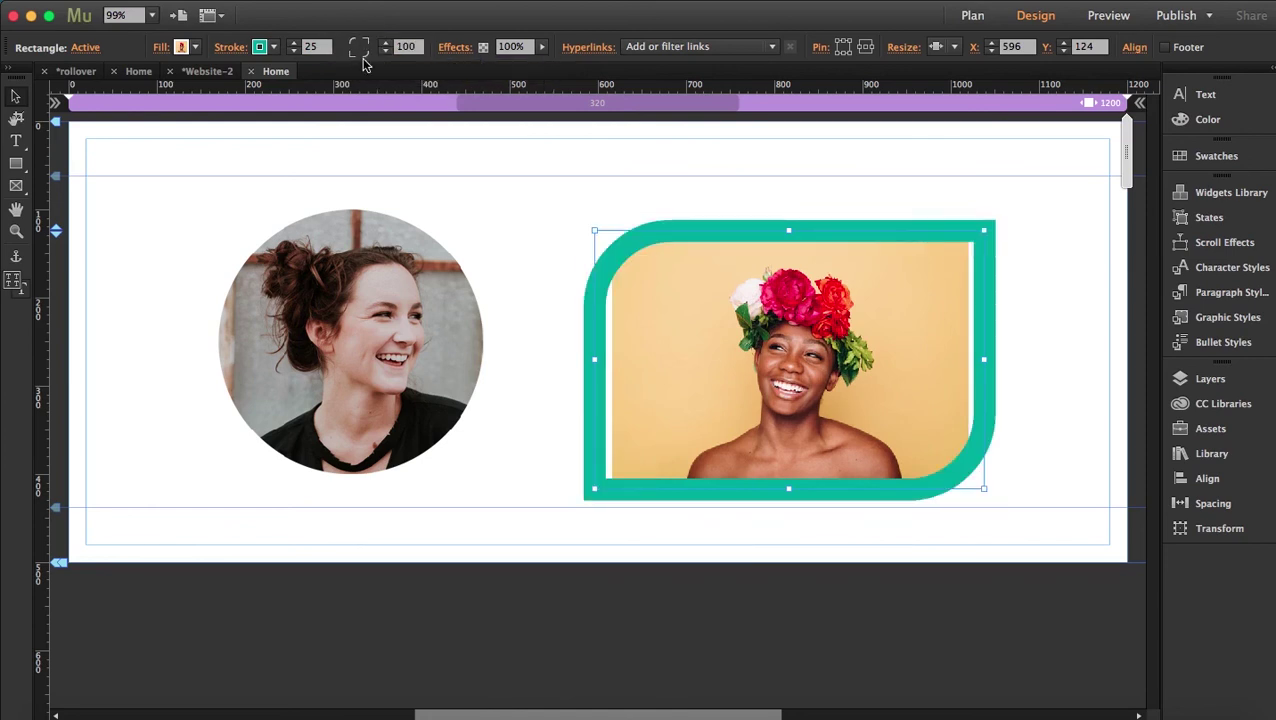
{"action": "left_click", "coordinate": [352, 54]}
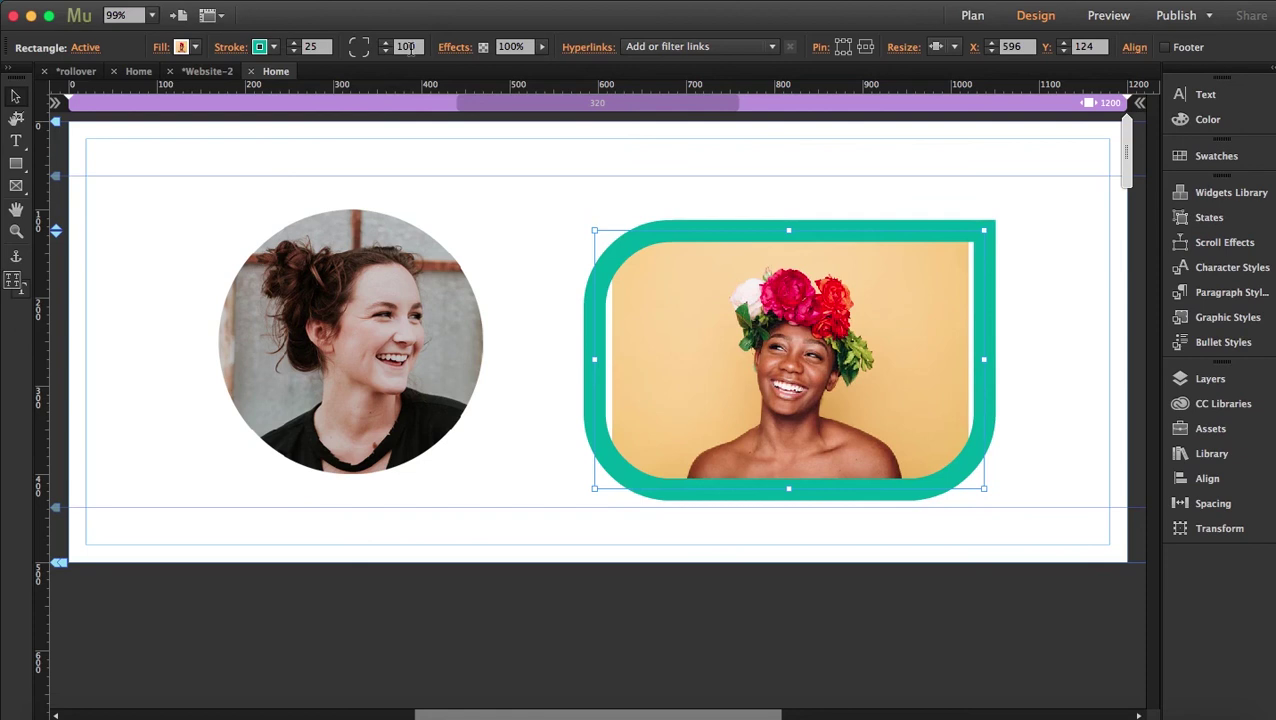
{"action": "left_click", "coordinate": [157, 49]}
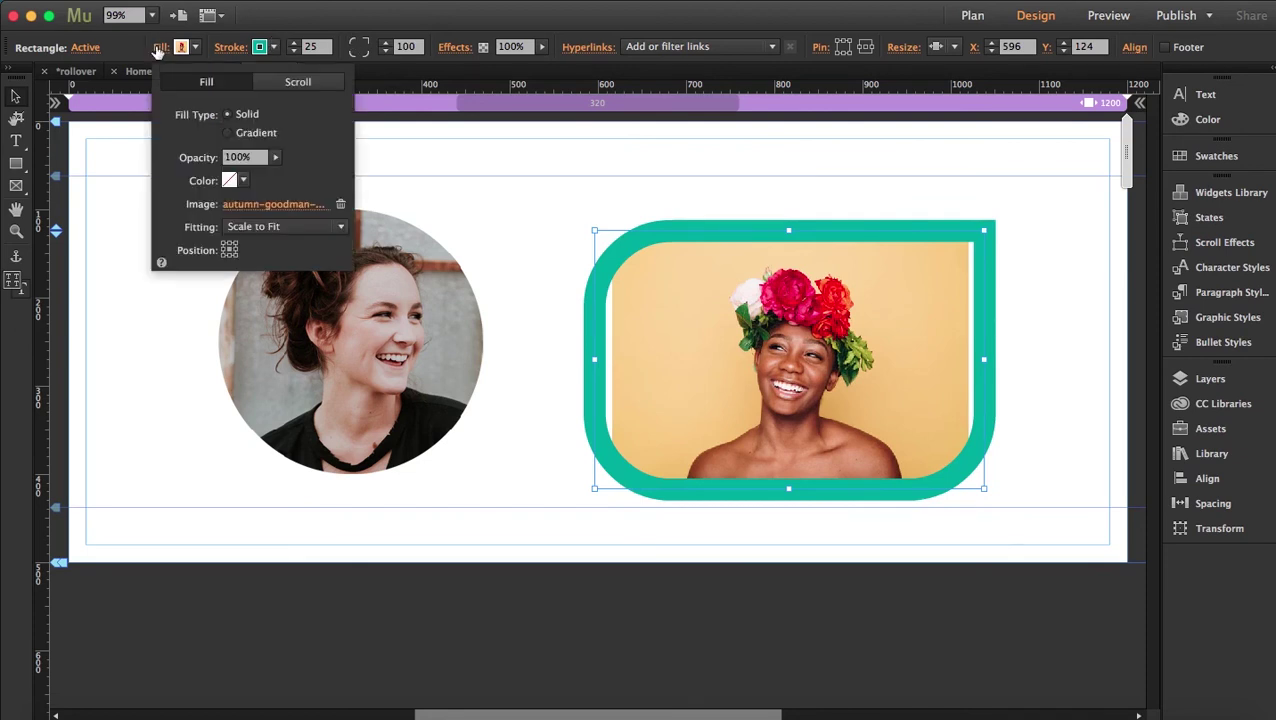
{"action": "left_click", "coordinate": [282, 226]}
{"action": "left_click", "coordinate": [282, 252]}
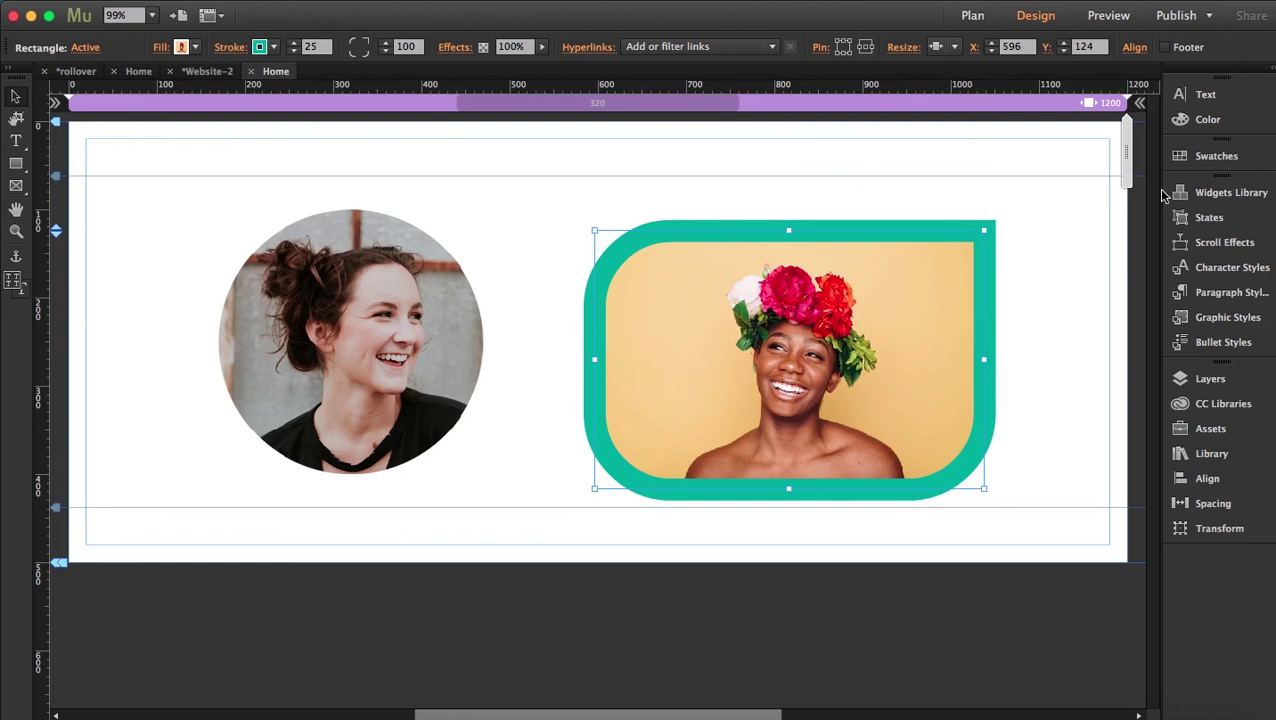
Turn on a Fade transition, with Ease In for Normal and Ease Out for Rollover
{"action": "left_click", "coordinate": [1236, 228]}
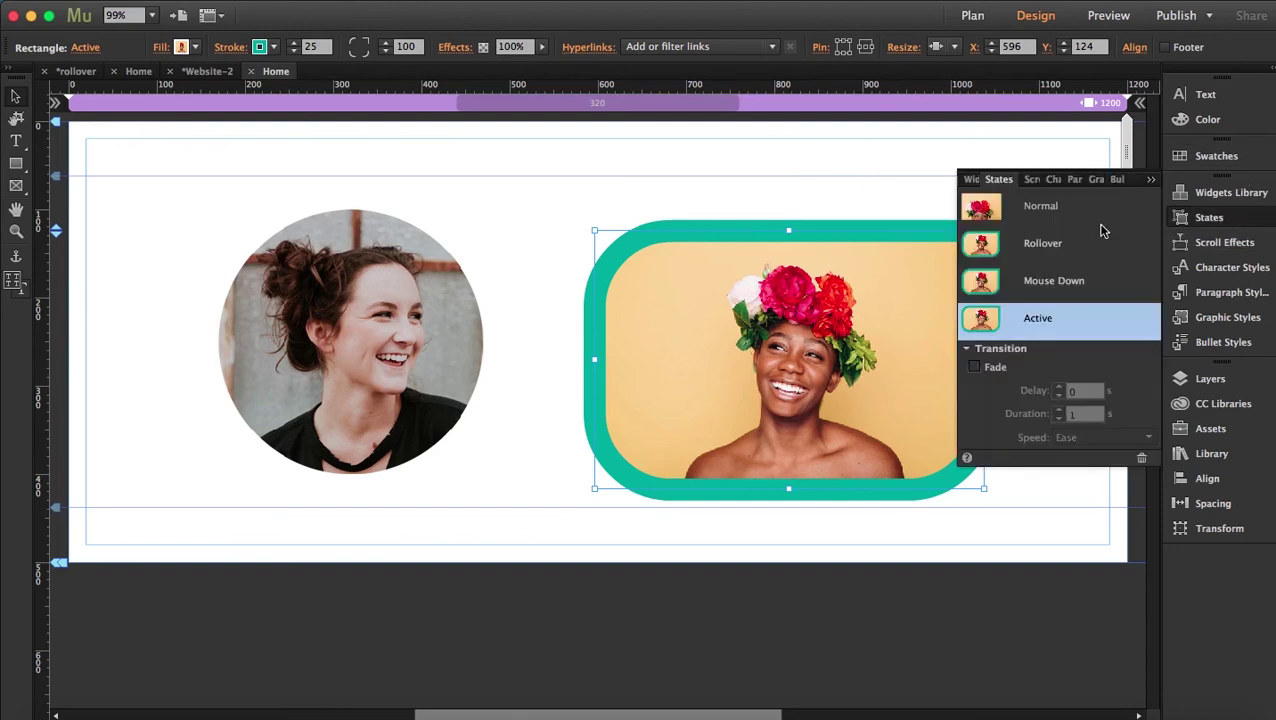
{"action": "left_click", "coordinate": [1045, 205]}
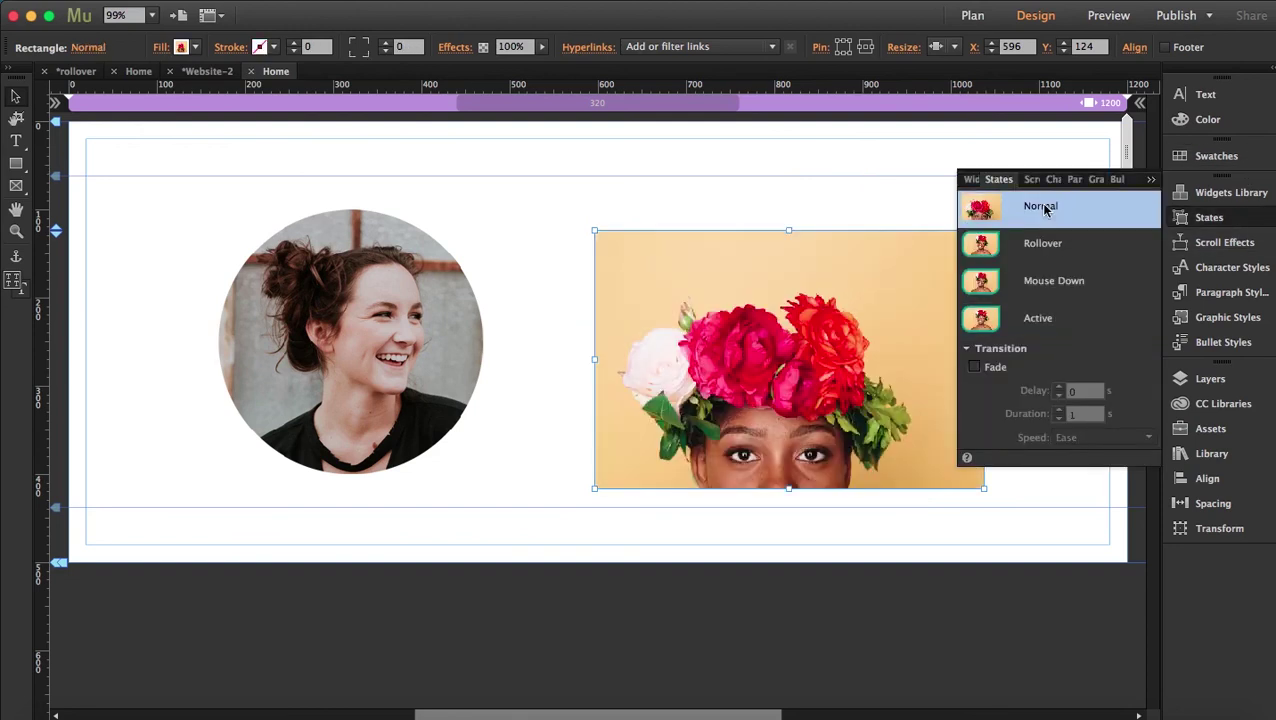
{"action": "left_click", "coordinate": [975, 367]}
{"action": "left_click", "coordinate": [1090, 437]}
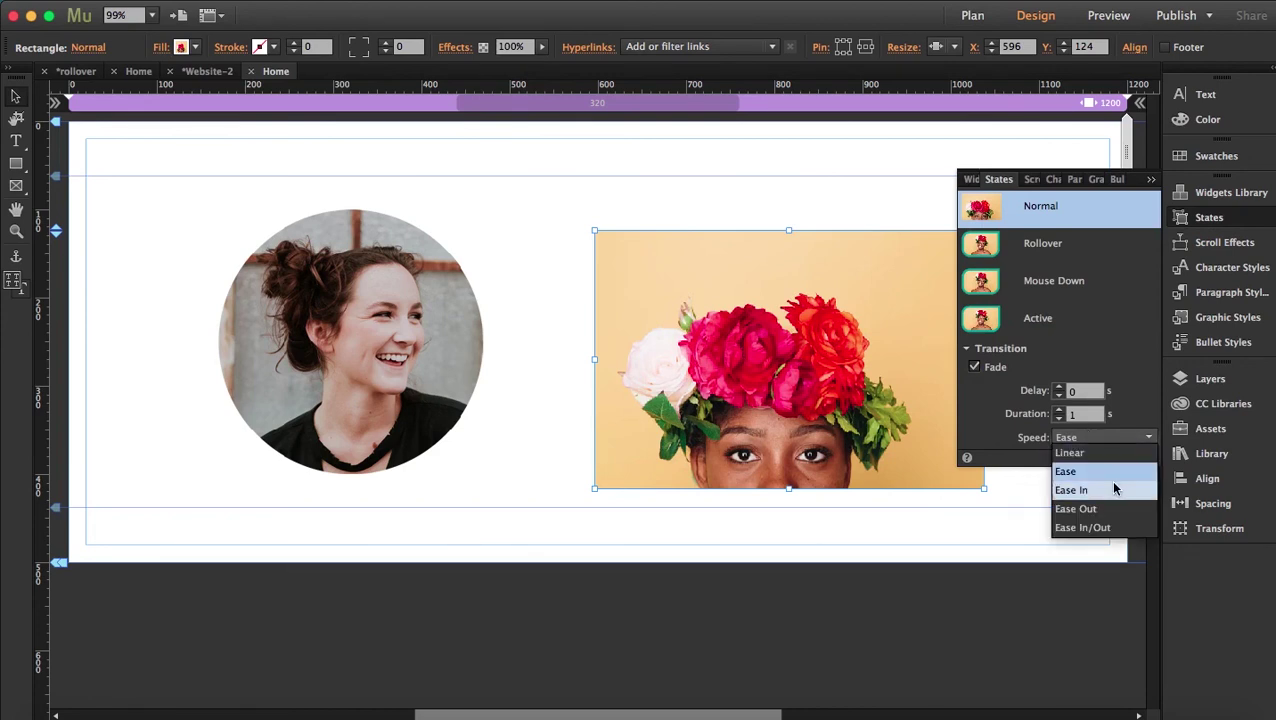
{"action": "left_click", "coordinate": [1115, 488]}
{"action": "left_click", "coordinate": [1047, 247]}
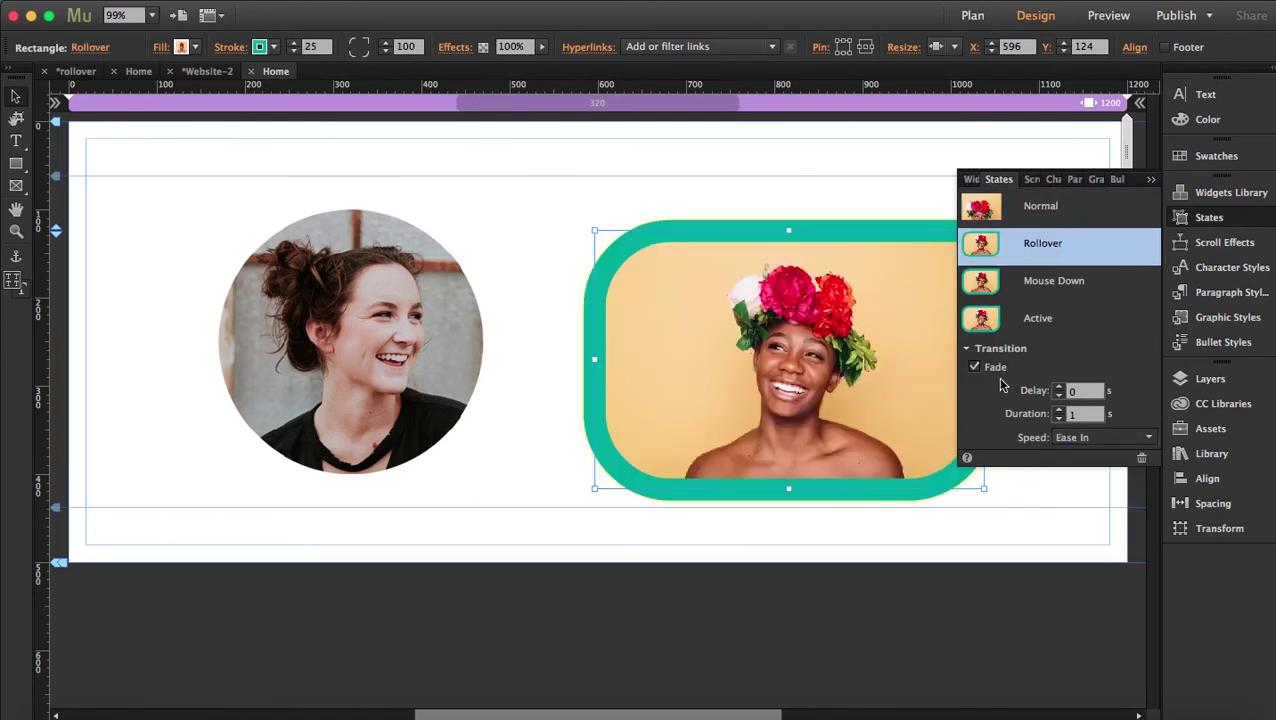
{"action": "left_click", "coordinate": [1073, 443]}
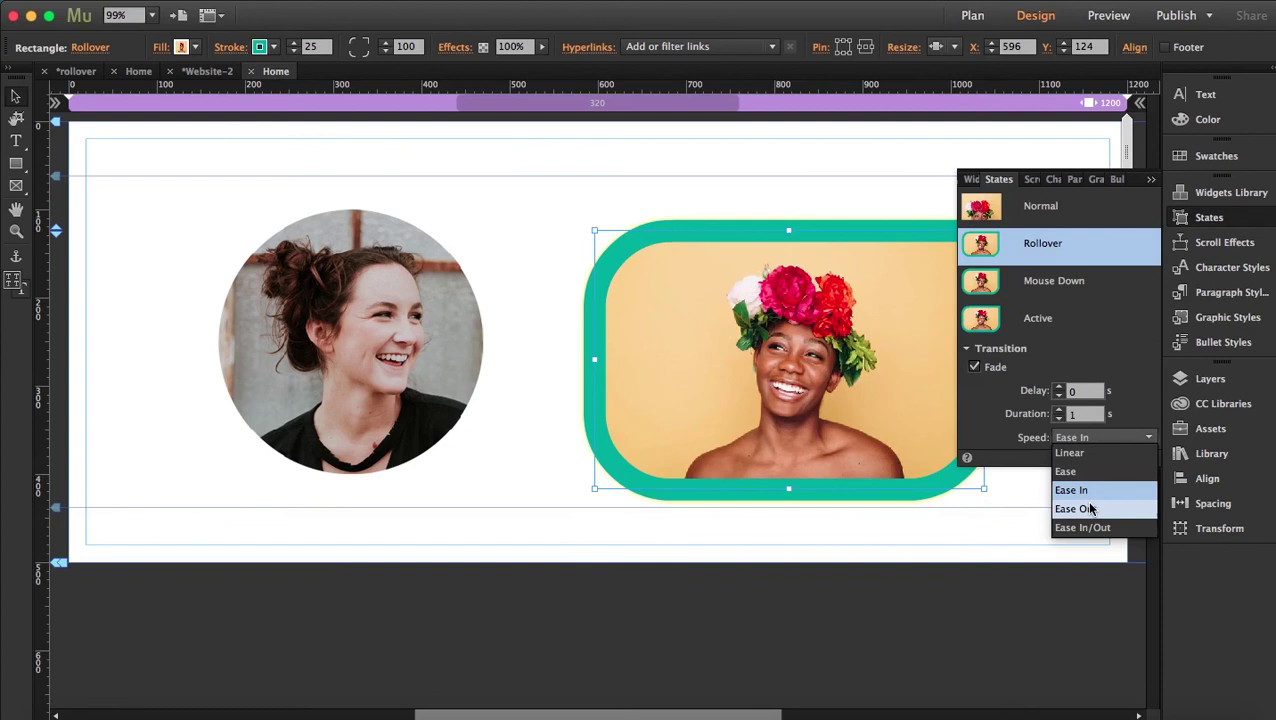
{"action": "left_click", "coordinate": [1091, 509]}
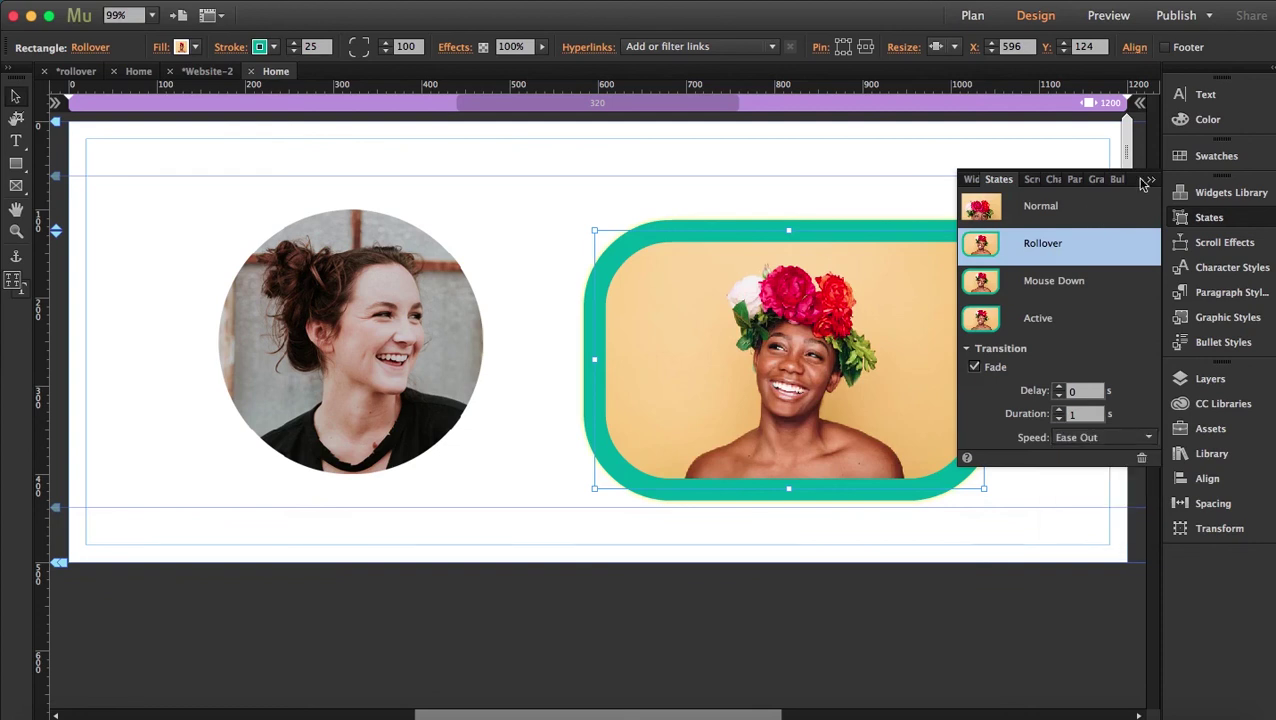
{"action": "left_click", "coordinate": [1148, 179]}
{"action": "left_click", "coordinate": [716, 200]}
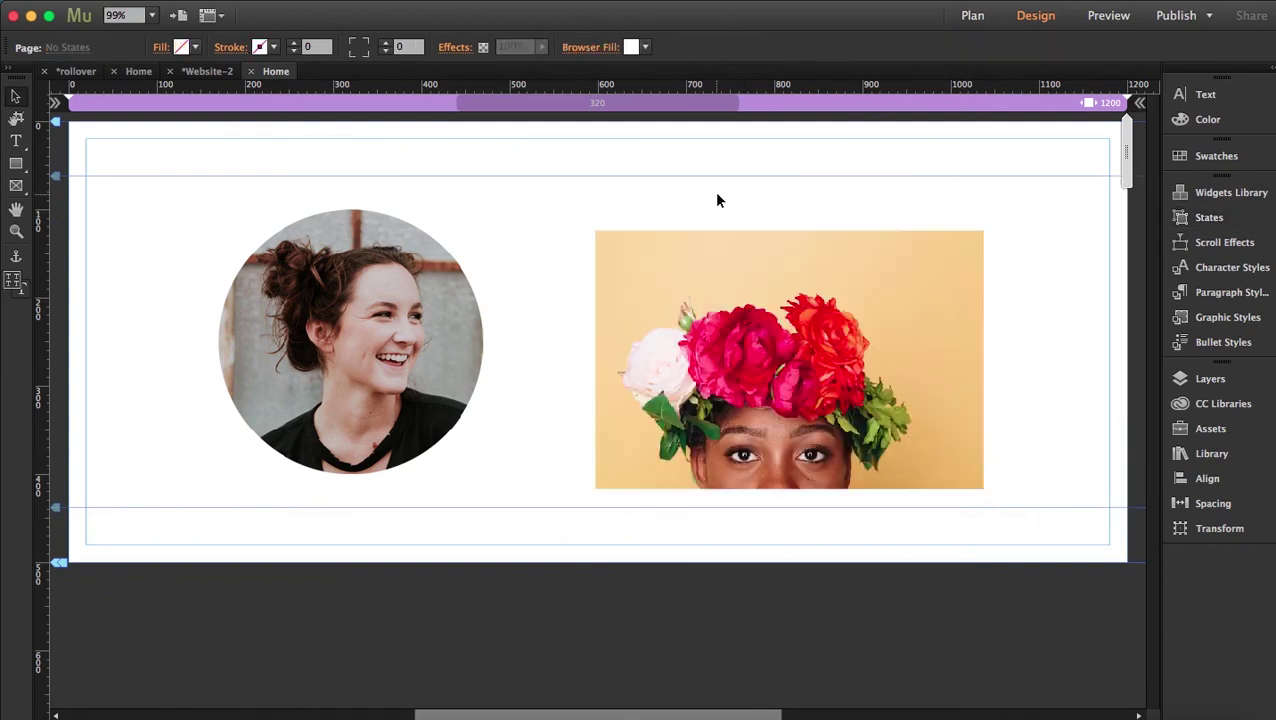
Preview the page in Safari to check the rectangle's rollover fade
{"action": "key", "text": "super+alt+e"}
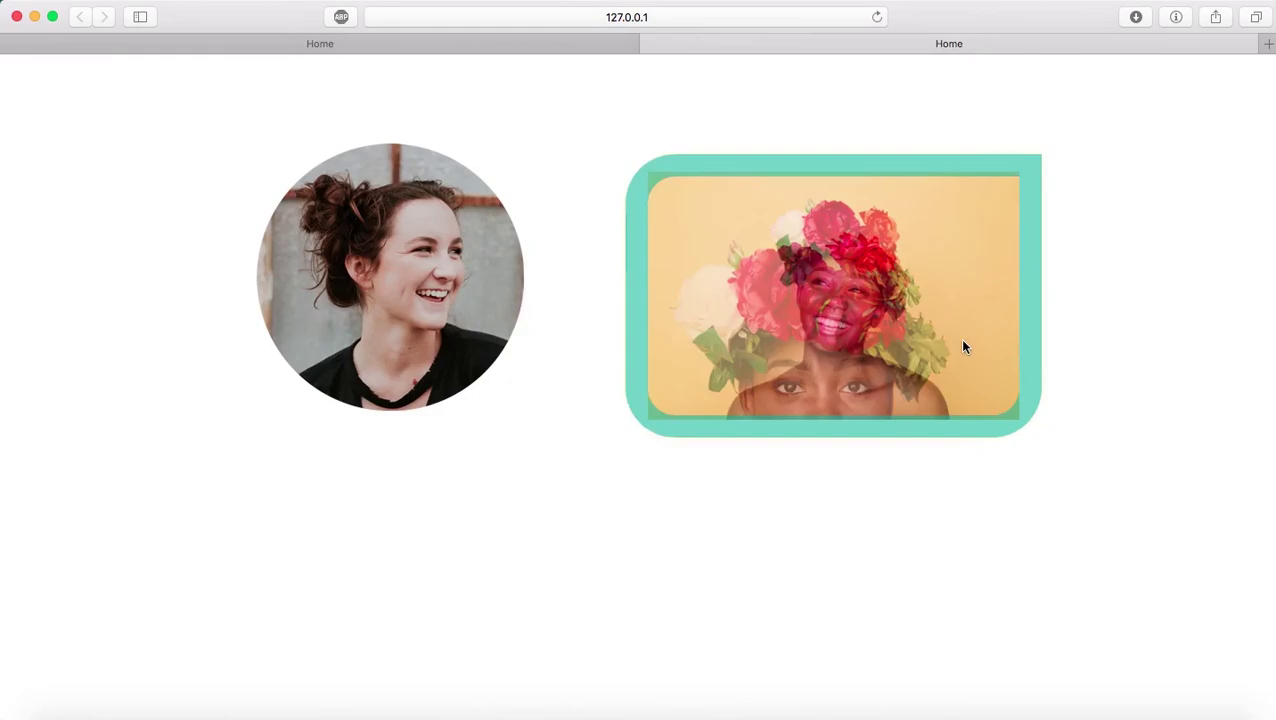
Switch back to Adobe Muse from the Dock
{"action": "left_click", "coordinate": [1054, 714]}
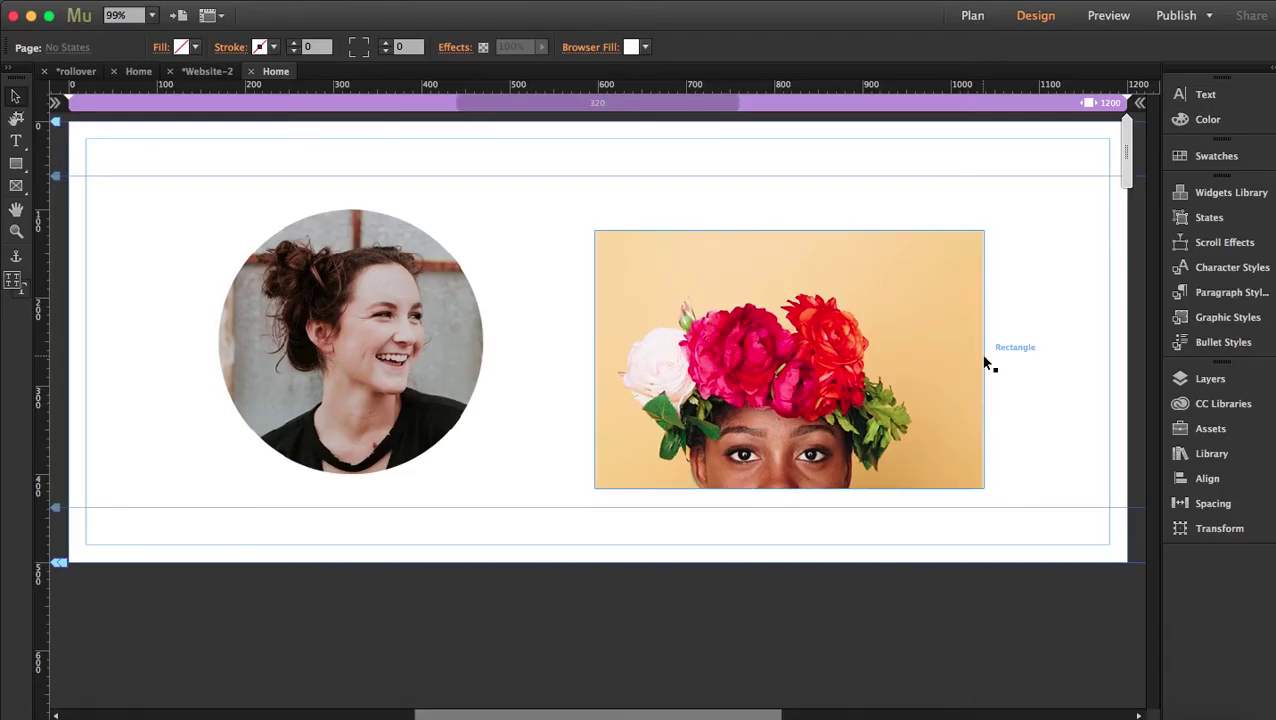